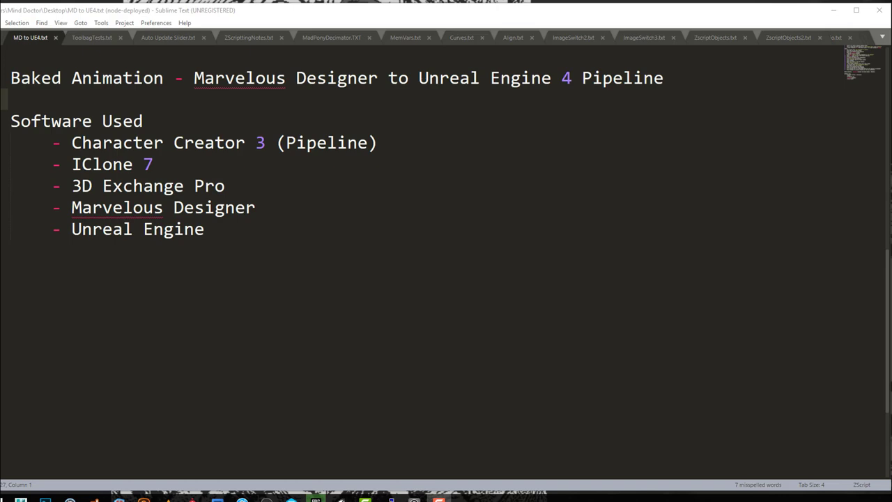
# Review the Marvelous Designer to Unreal pipeline notes in MD to UE4.txt, highlighting the Create Morph Animation line and the opening line.
pyautogui.scroll(10, 834, 328)
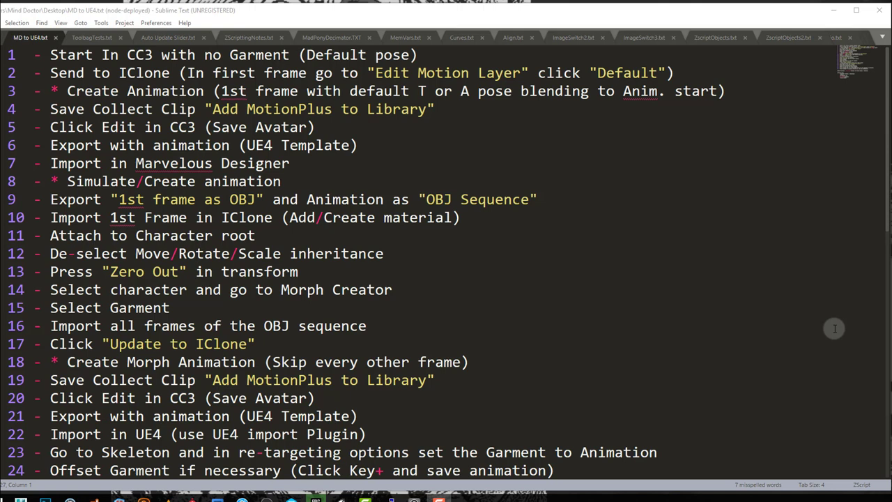
pyautogui.hotkey('alt', 'Return')
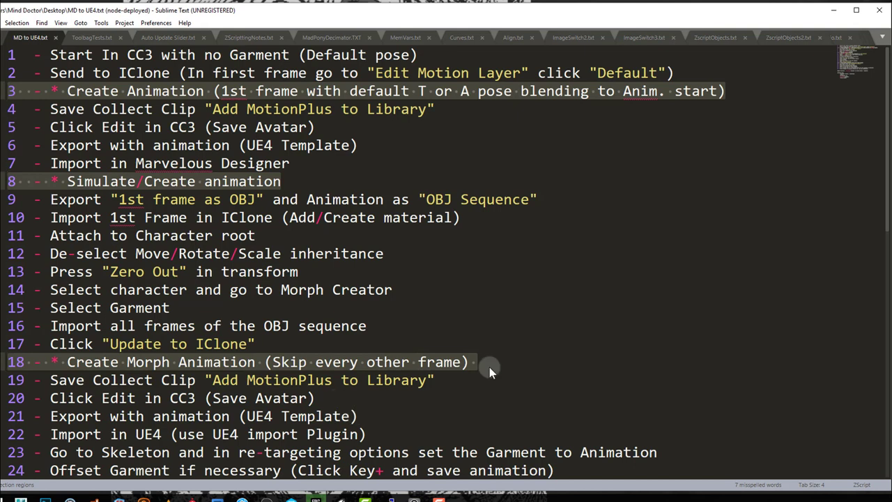
pyautogui.moveTo(486, 365); pyautogui.dragTo(8, 361)
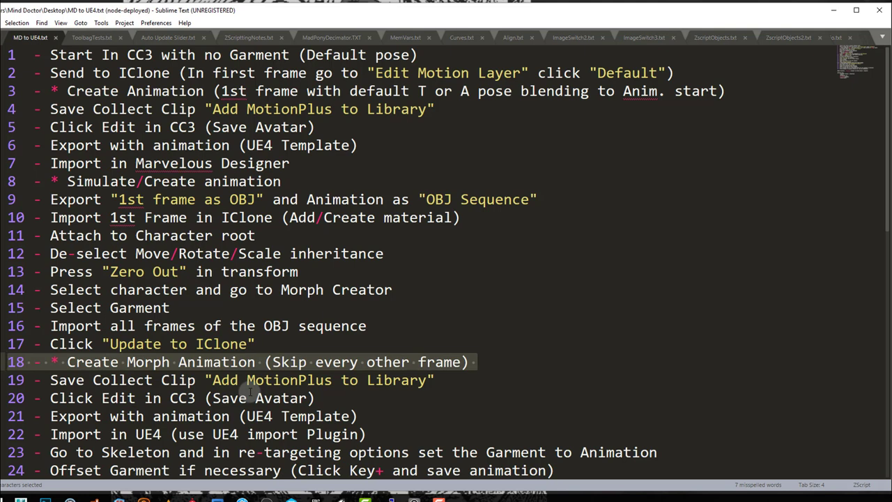
pyautogui.moveTo(418, 54); pyautogui.dragTo(8, 54)
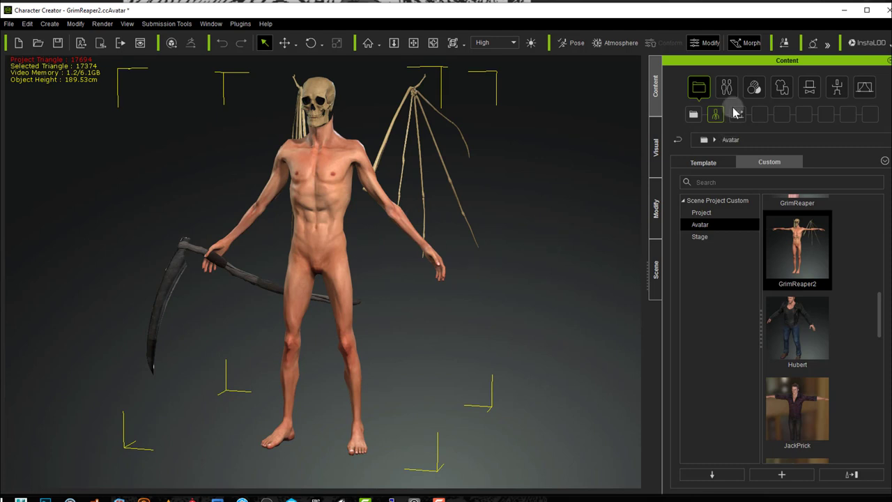
# In Character Creator, reset the GrimReaper2 avatar to its default pose with Edit Pose.
pyautogui.click(653, 216)
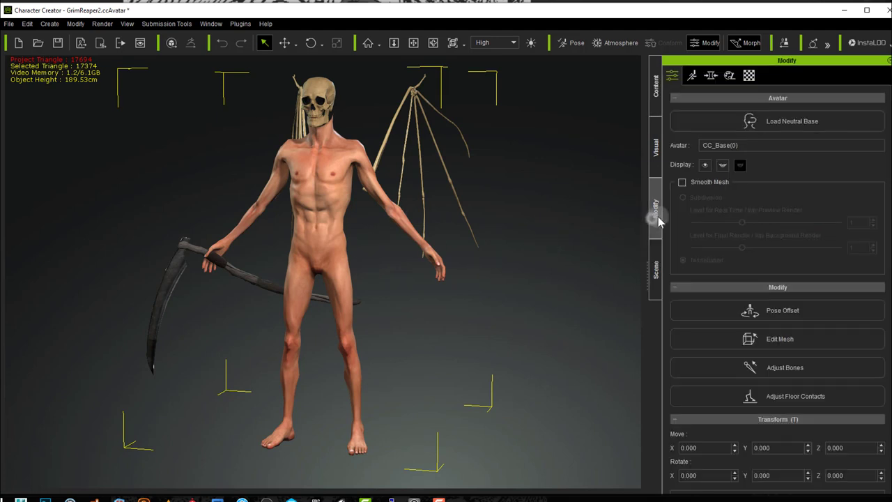
pyautogui.click(692, 75)
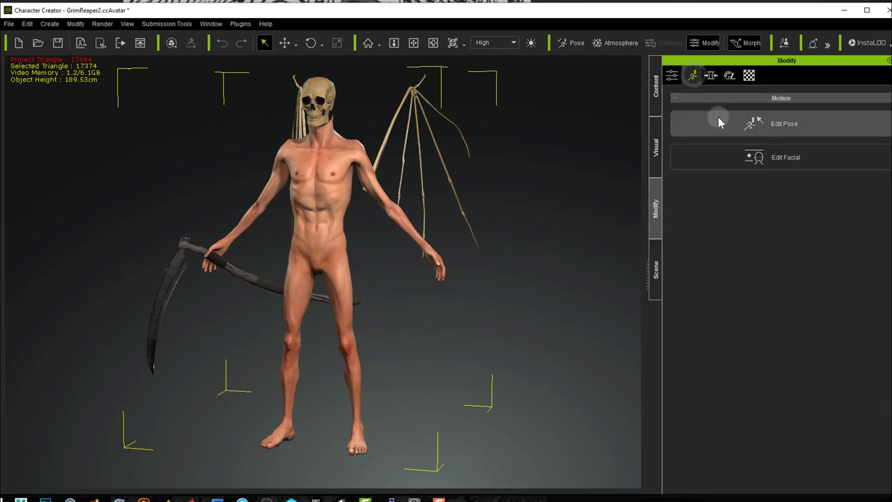
pyautogui.click(717, 119)
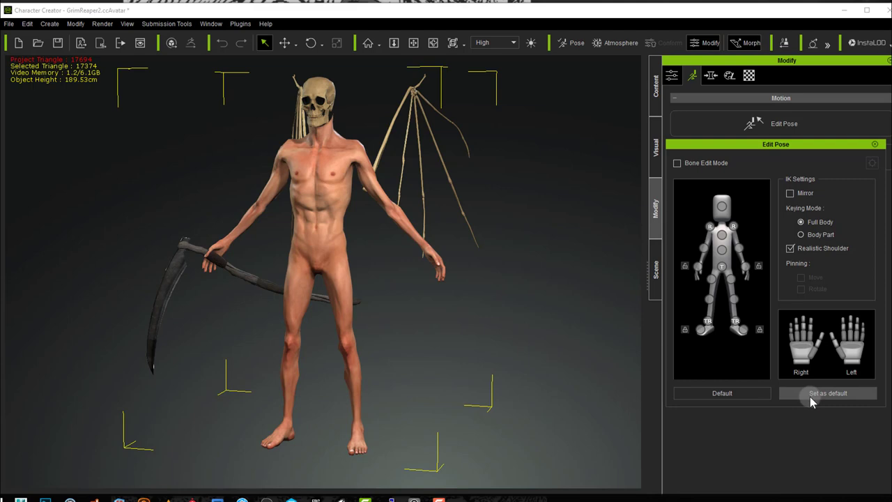
pyautogui.click(740, 395)
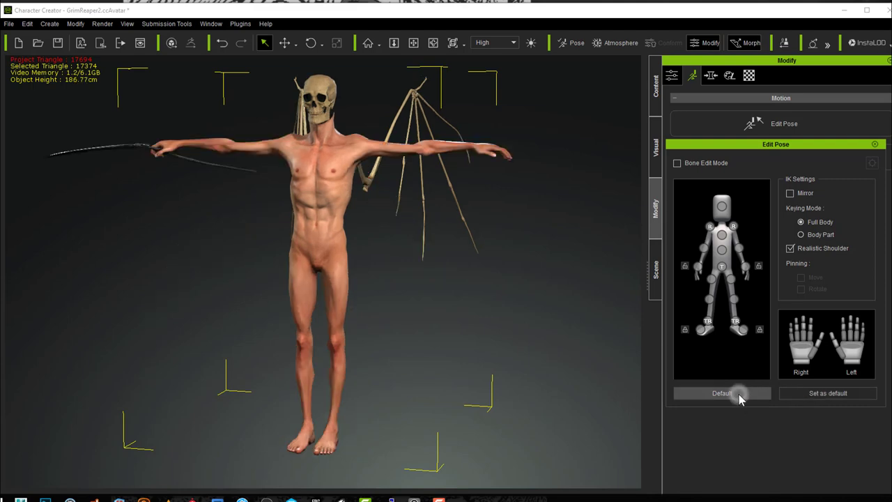
pyautogui.moveTo(458, 297); pyautogui.dragTo(484, 314, button='right')
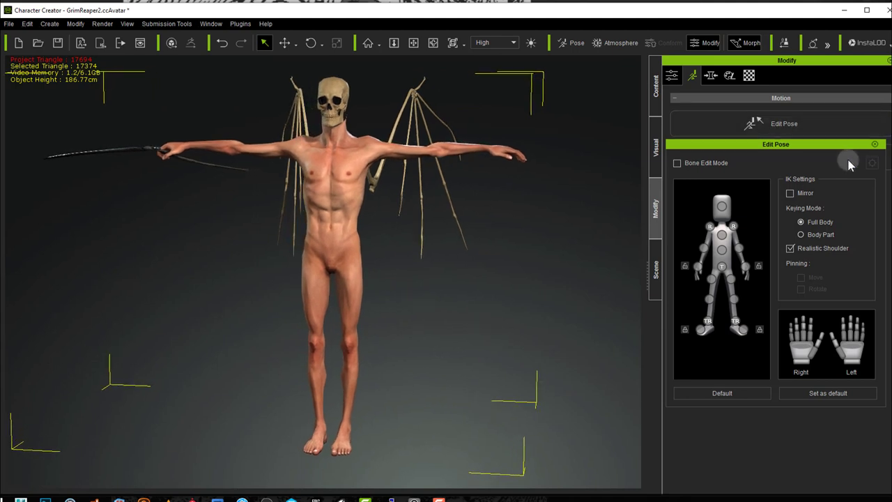
pyautogui.click(874, 144)
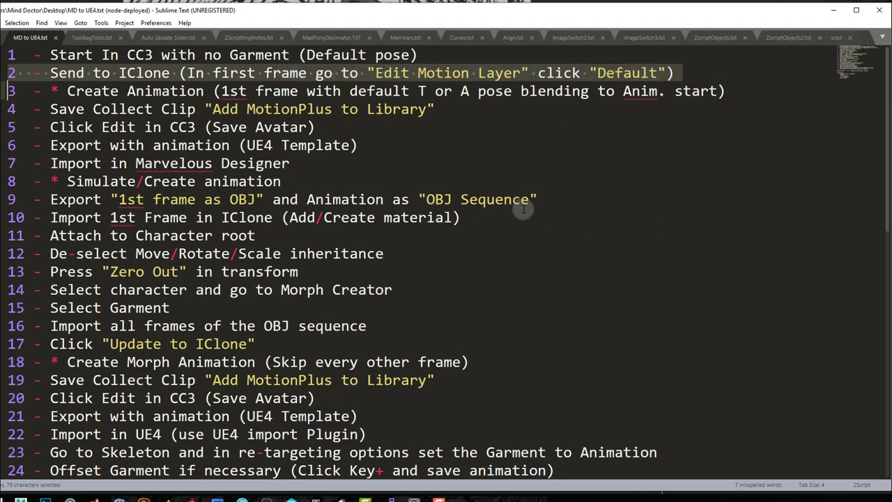
# Export the GrimReaper2 character from Character Creator by sending it to iClone.
pyautogui.hotkey('alt', 'Tab')
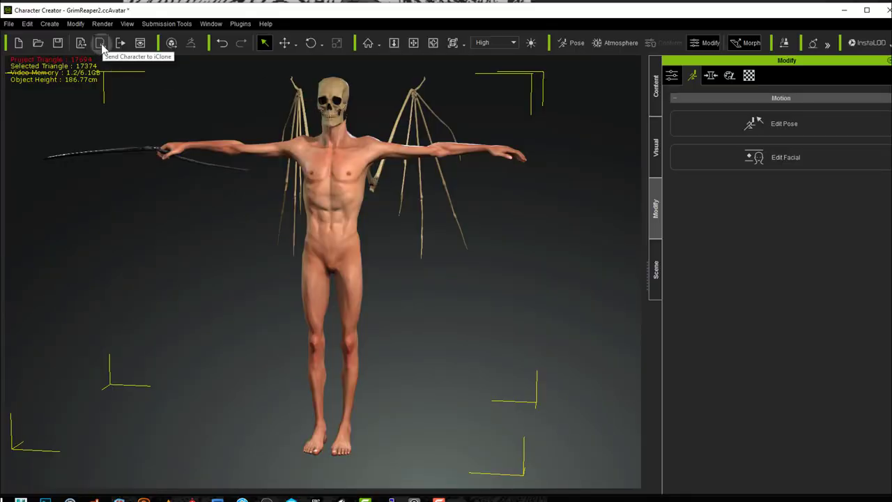
pyautogui.click(9, 24)
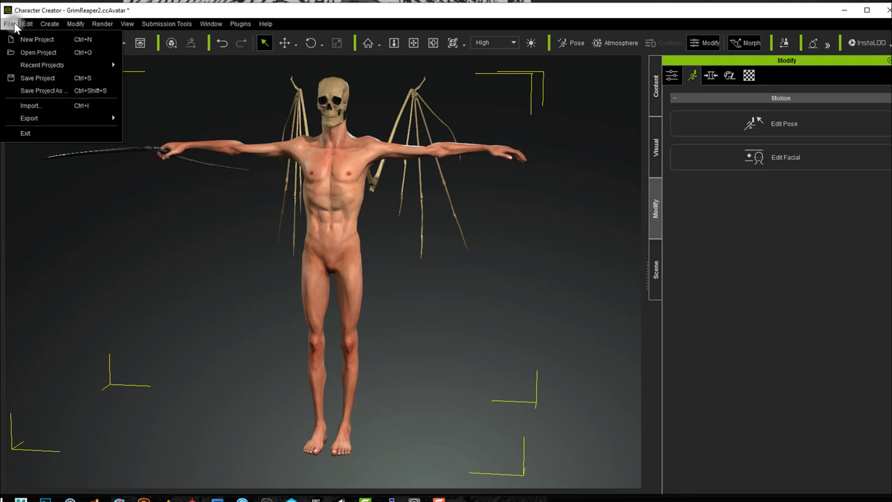
pyautogui.click(61, 119)
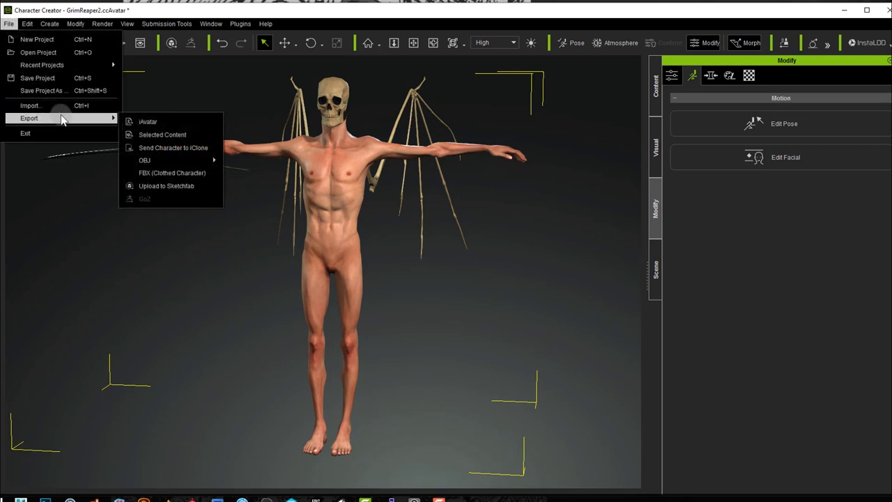
pyautogui.click(179, 148)
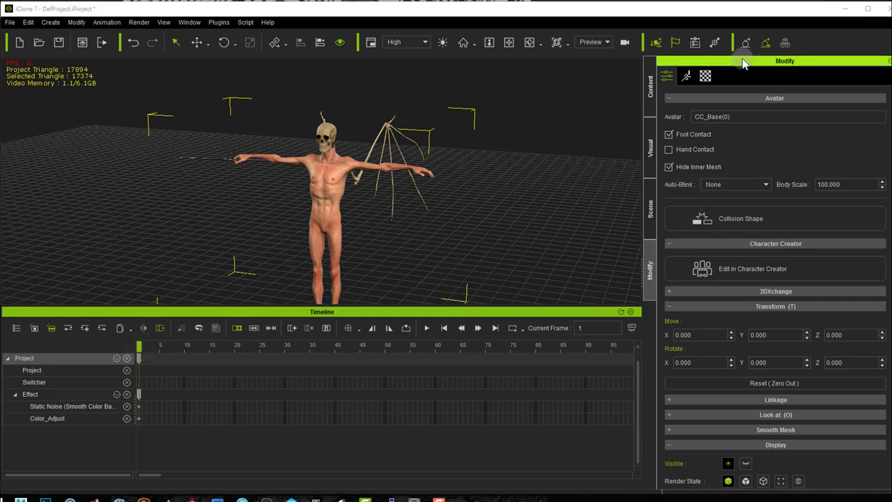
# Apply the default pose to the avatar at frame 1 using Edit Motion Layer, and close the editor.
pyautogui.click(686, 77)
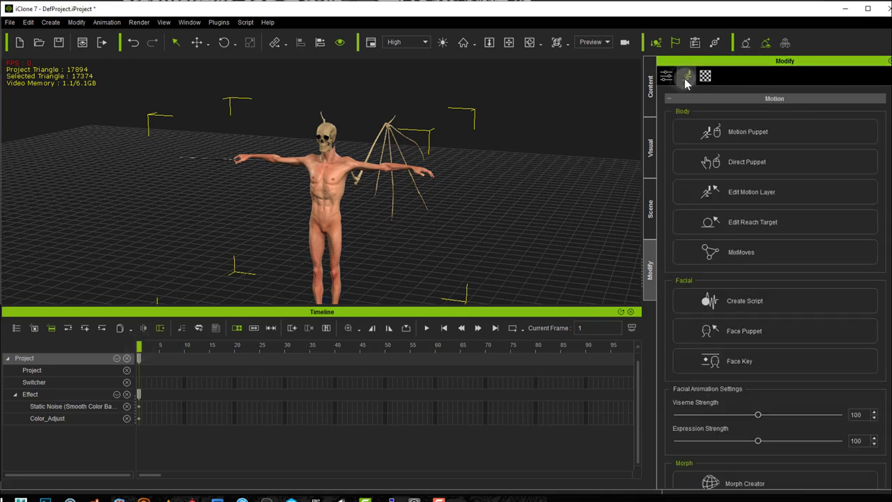
pyautogui.click(766, 196)
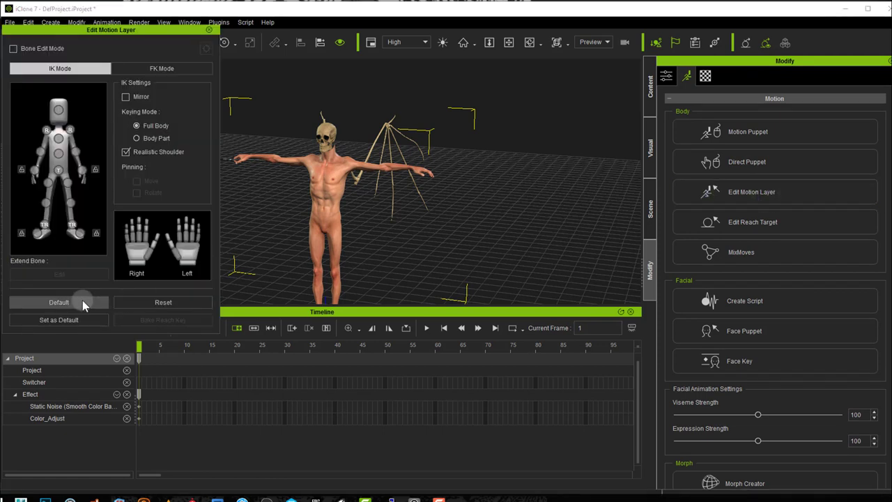
pyautogui.click(209, 31)
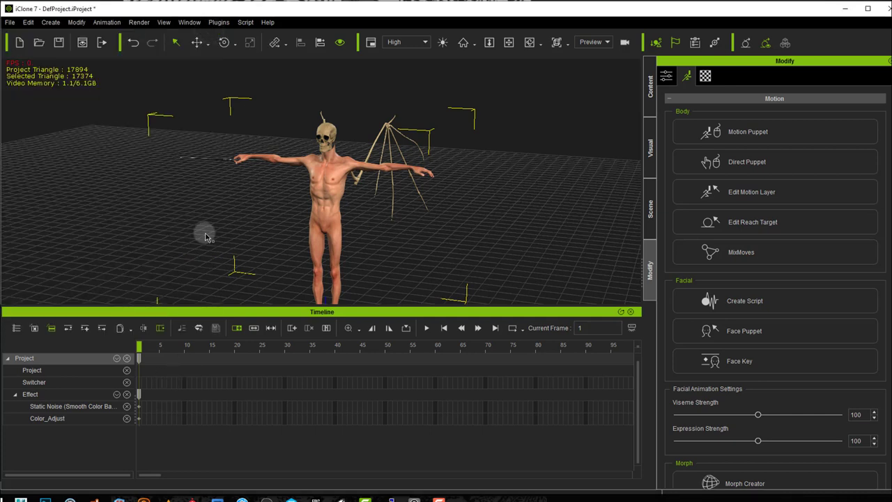
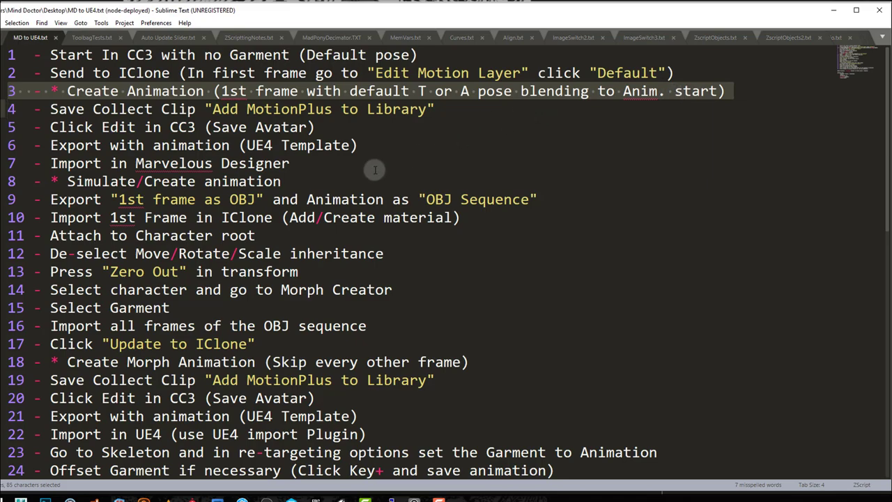
# Switch from the notes back to iClone and move the timeline playhead to frame 20.
pyautogui.hotkey('alt', 'Tab')
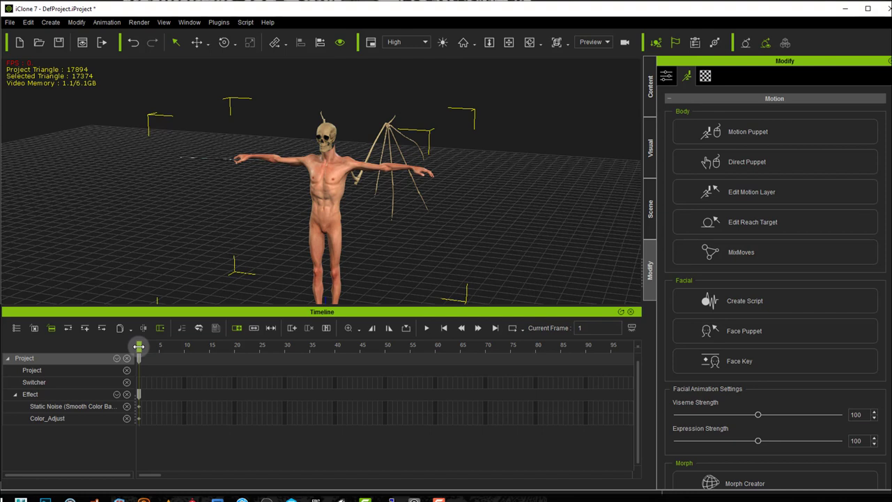
pyautogui.moveTo(139, 345); pyautogui.dragTo(183, 347)
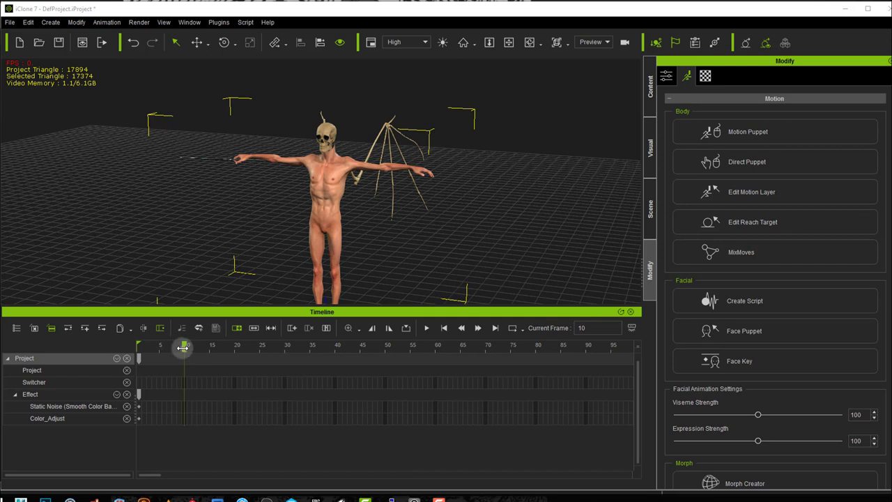
pyautogui.moveTo(183, 346)
pyautogui.mouseDown()
pyautogui.moveTo(140, 346)
pyautogui.moveTo(185, 346)
pyautogui.mouseUp()
pyautogui.moveTo(184, 347); pyautogui.dragTo(234, 346)
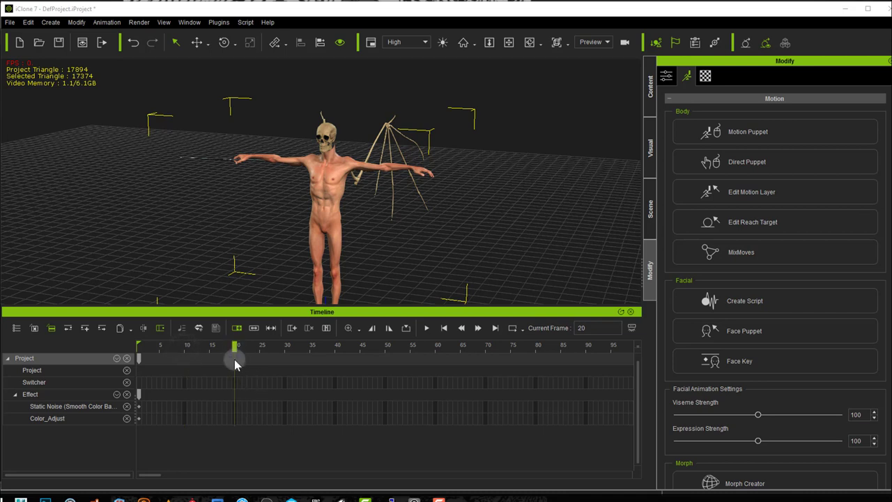
pyautogui.click(199, 360)
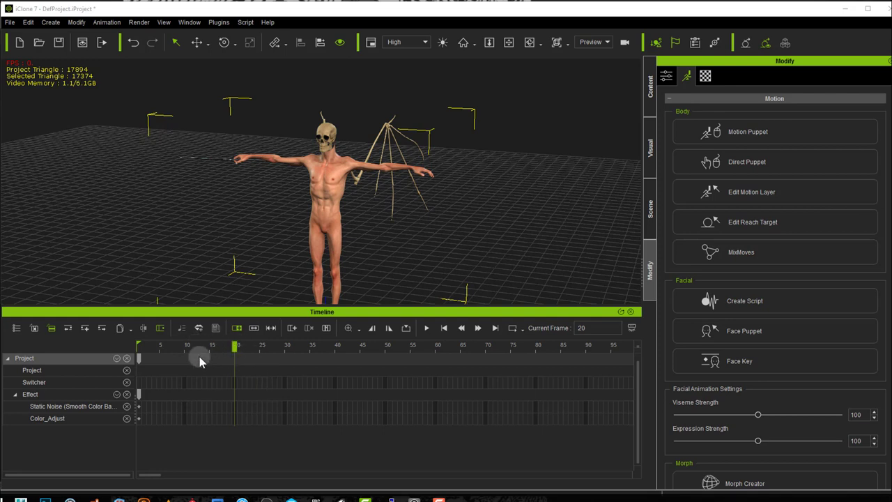
pyautogui.click(290, 380)
pyautogui.click(282, 395)
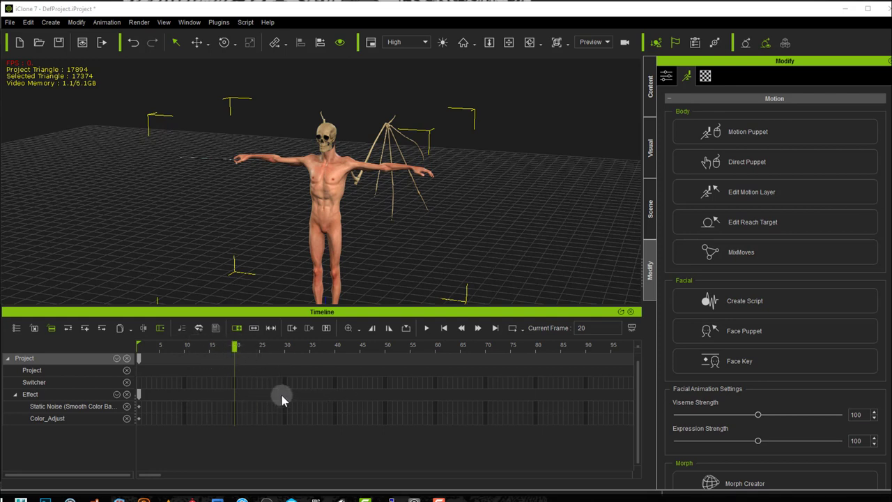
pyautogui.click(271, 374)
pyautogui.click(282, 399)
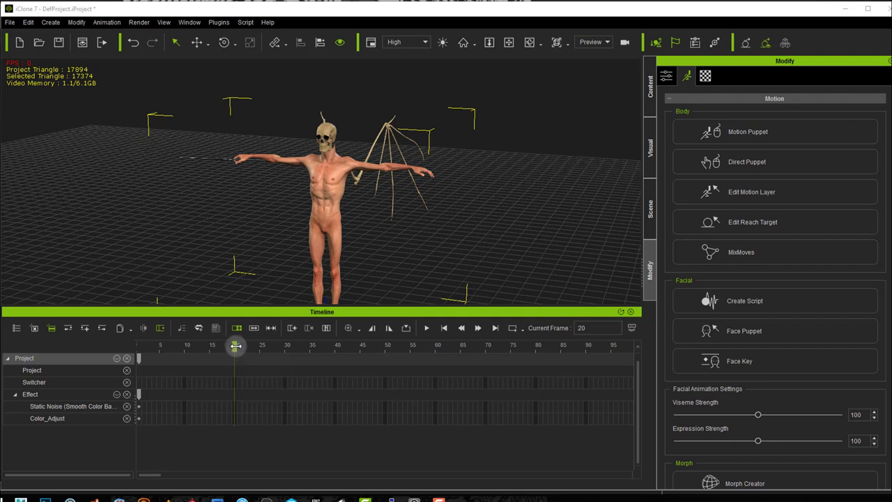
pyautogui.moveTo(235, 346)
pyautogui.mouseDown()
pyautogui.moveTo(282, 347)
pyautogui.moveTo(236, 346)
pyautogui.mouseUp()
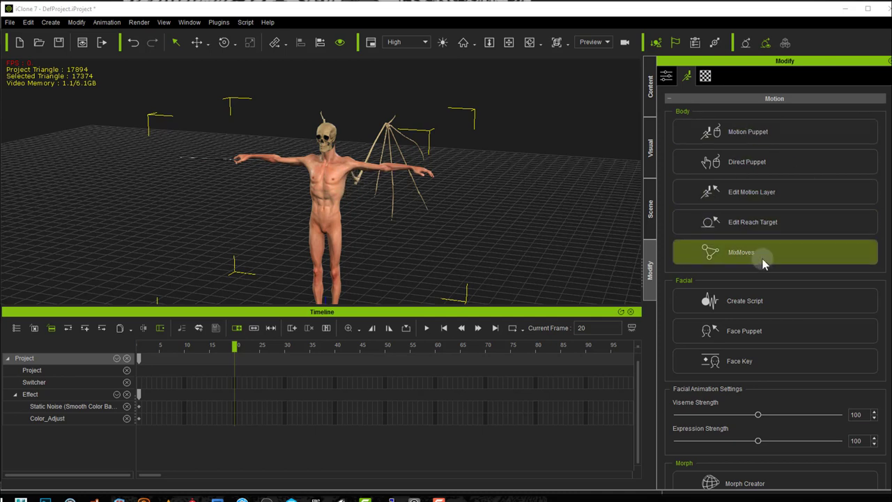
pyautogui.click(792, 174)
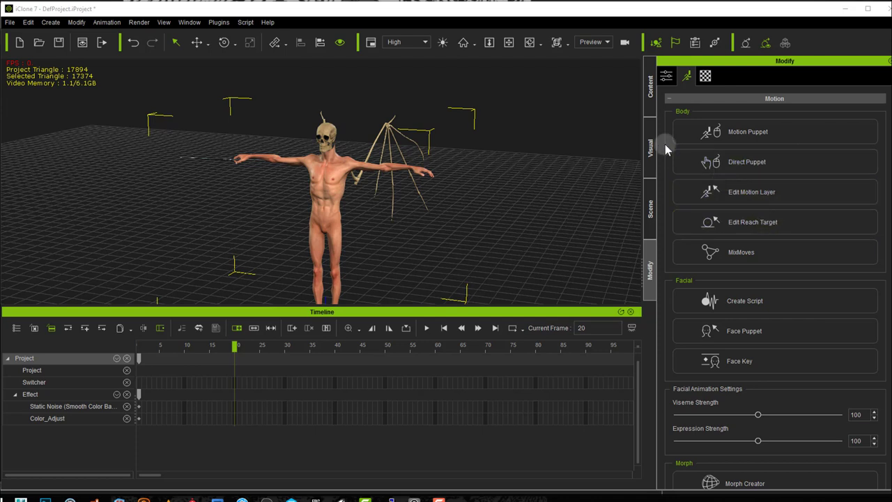
# Apply the custom GrimScare MotionPlus from the GrimReaper folder at frame 20, preview it, and return the playhead to frame 20.
pyautogui.click(650, 87)
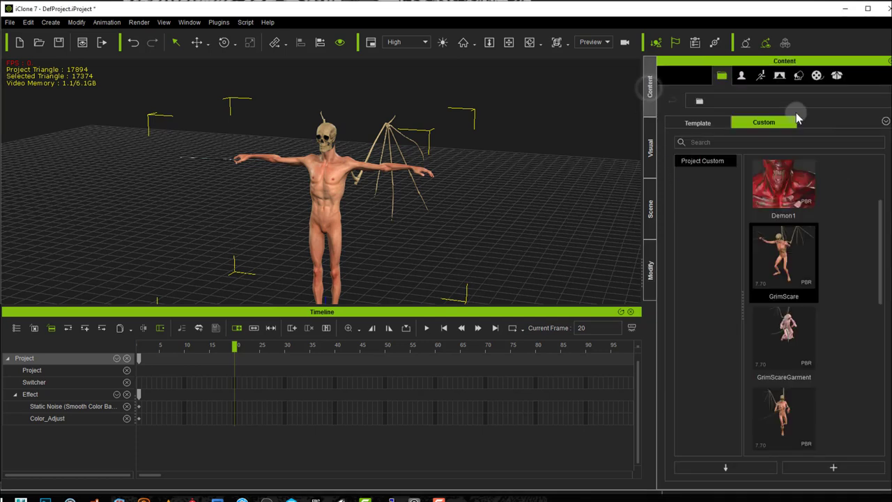
pyautogui.click(759, 80)
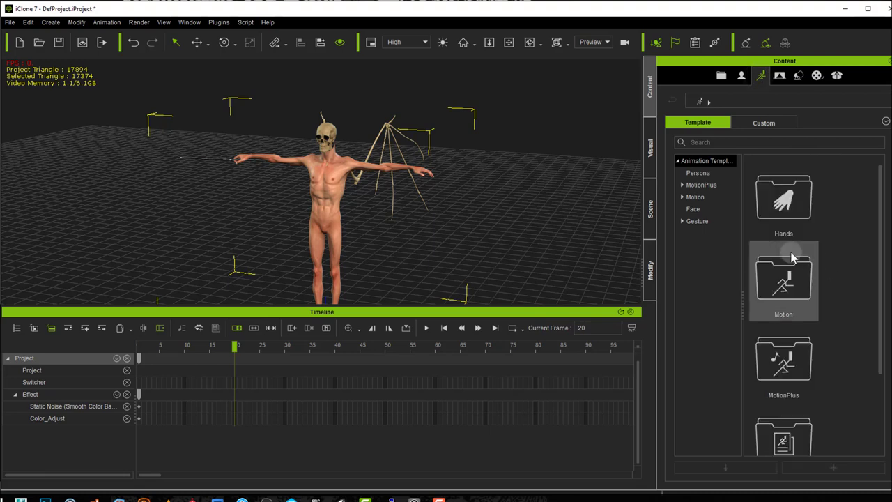
pyautogui.click(775, 124)
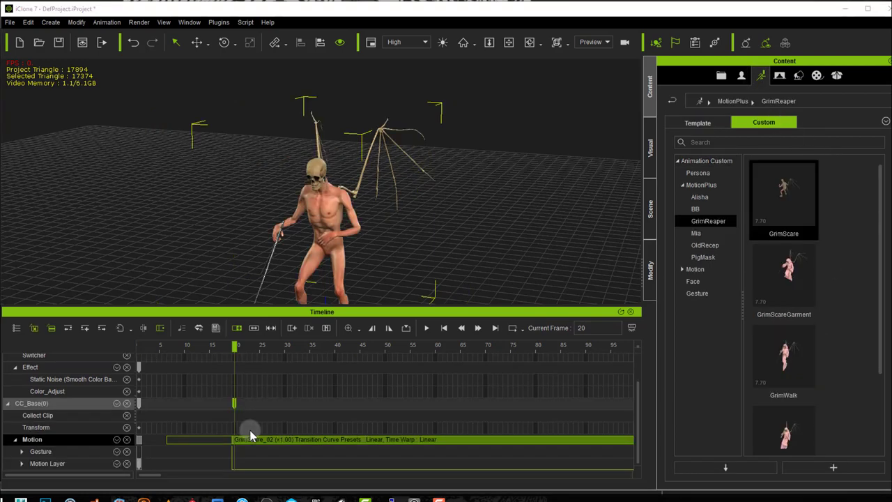
pyautogui.press('space')
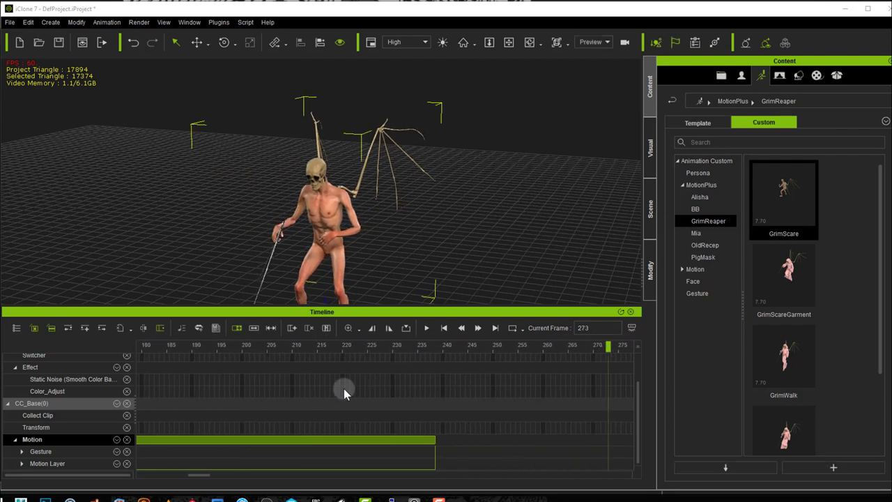
pyautogui.moveTo(396, 347); pyautogui.dragTo(234, 352)
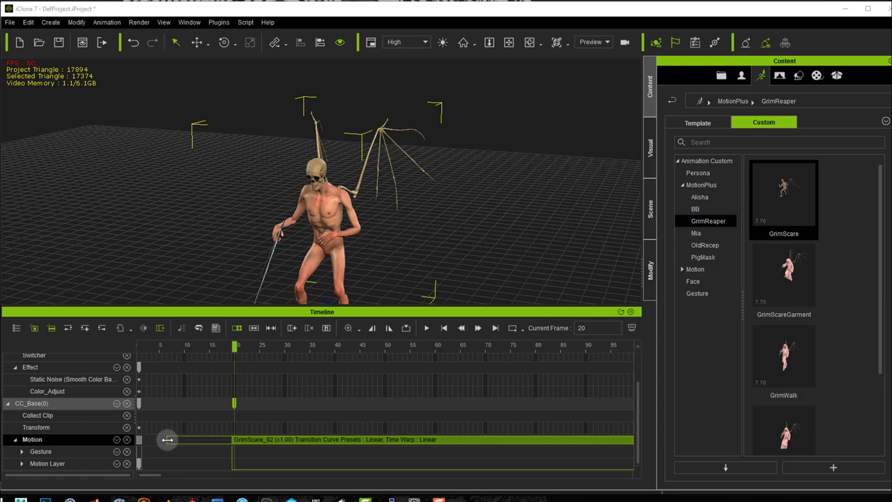
# Extend the GrimScare clip's transition back to the start of the timeline and check the default pose at frame 1.
pyautogui.moveTo(167, 439); pyautogui.dragTo(137, 440)
pyautogui.moveTo(234, 346)
pyautogui.mouseDown()
pyautogui.moveTo(129, 354)
pyautogui.moveTo(234, 350)
pyautogui.mouseUp()
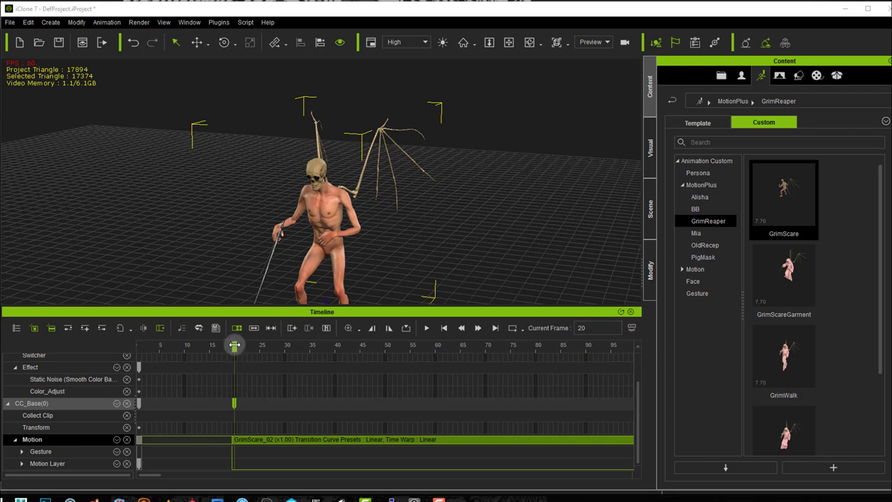
pyautogui.moveTo(235, 345); pyautogui.dragTo(129, 347)
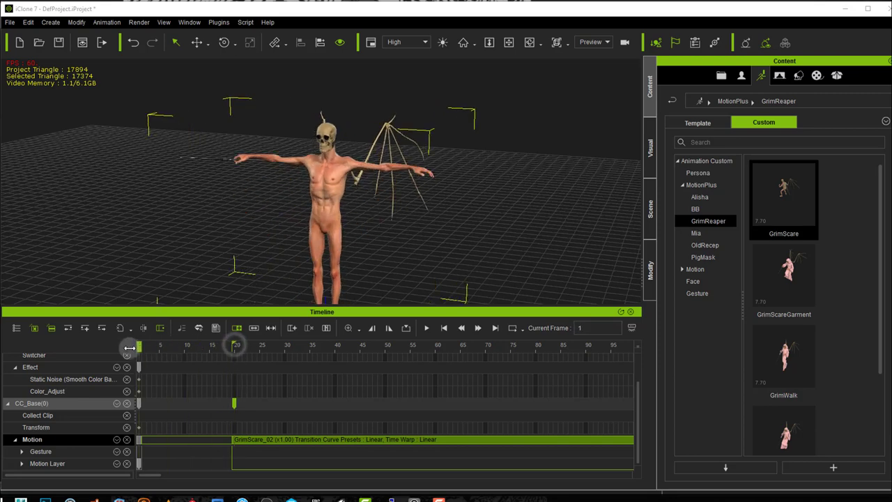
# Move the playhead to the end of the GrimScare motion clip at frame 238.
pyautogui.scroll(-3, 495, 345)
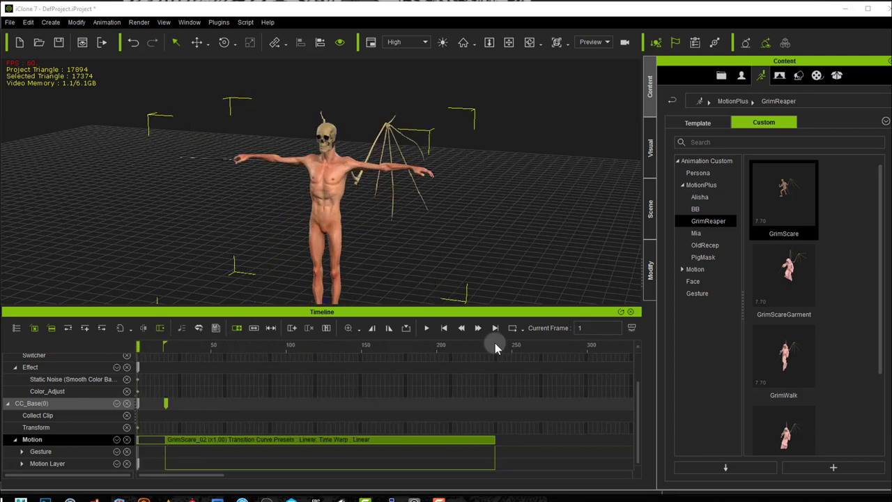
pyautogui.click(494, 345)
pyautogui.moveTo(494, 346); pyautogui.dragTo(493, 346)
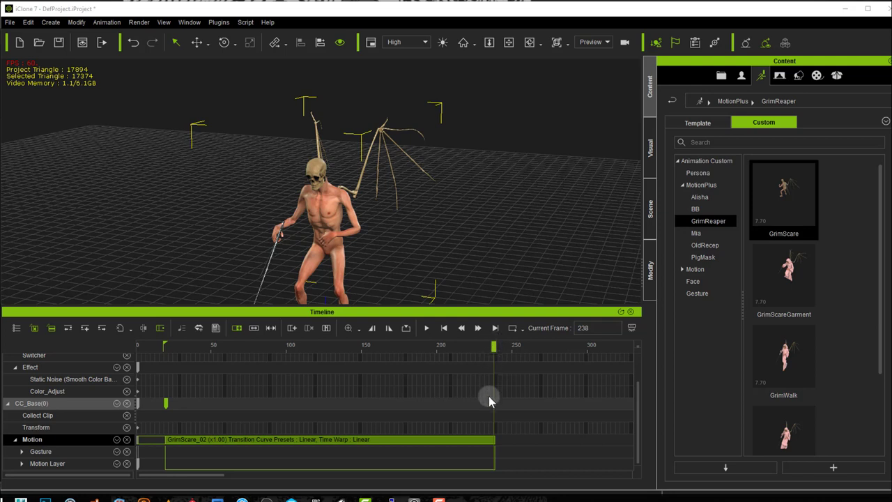
# Collect the character's clip from frame 238 back to the timeline start and add it to the library as MotionPlus, keeping the default motion data options.
pyautogui.click(80, 415)
pyautogui.moveTo(504, 425); pyautogui.dragTo(145, 423)
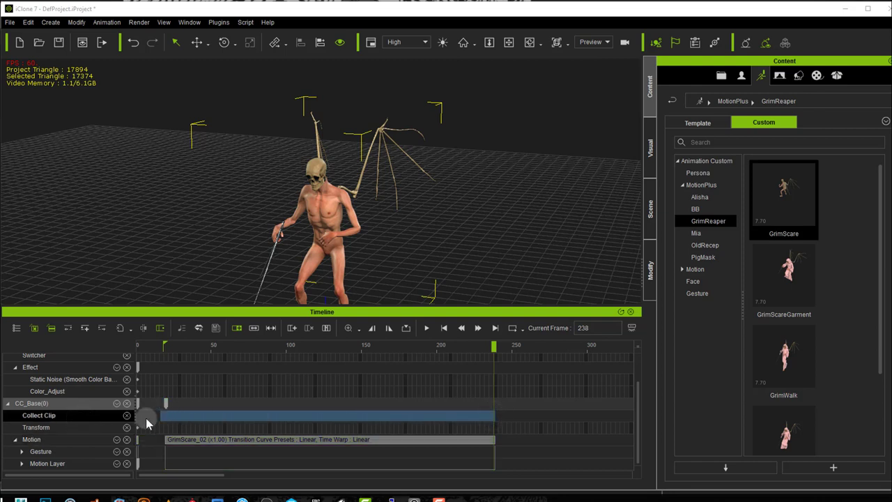
pyautogui.rightClick(228, 418)
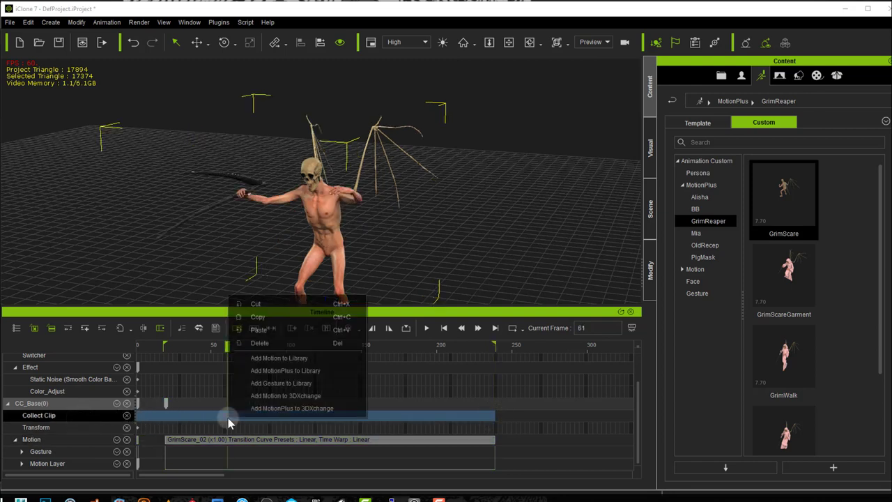
pyautogui.click(282, 372)
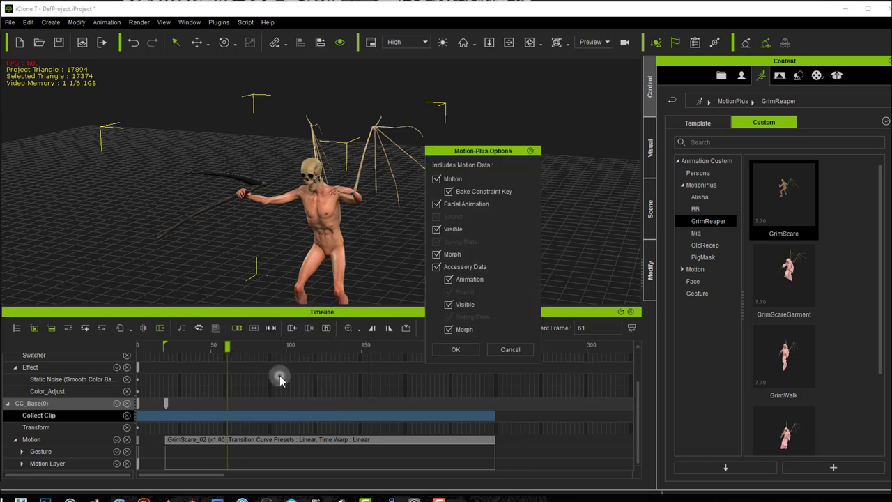
pyautogui.click(459, 350)
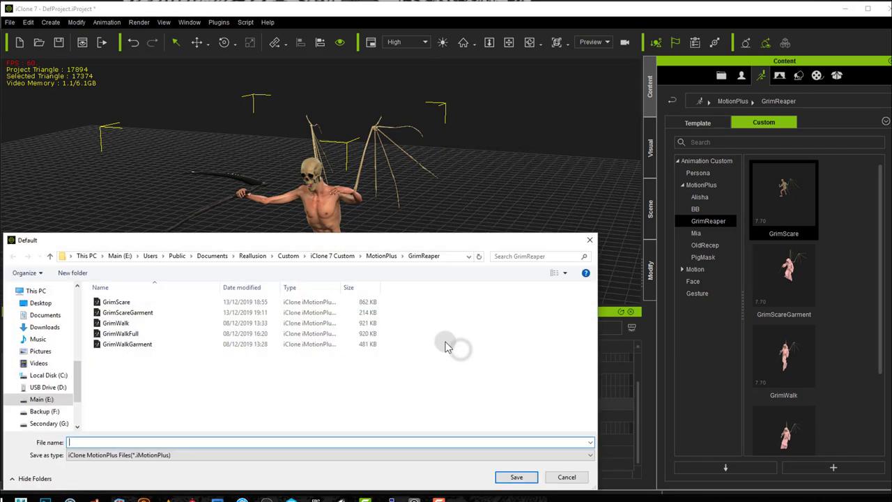
# Save the MotionPlus file as GrimScare in the GrimReaper folder, replacing the existing file.
pyautogui.moveTo(318, 239); pyautogui.dragTo(332, 139)
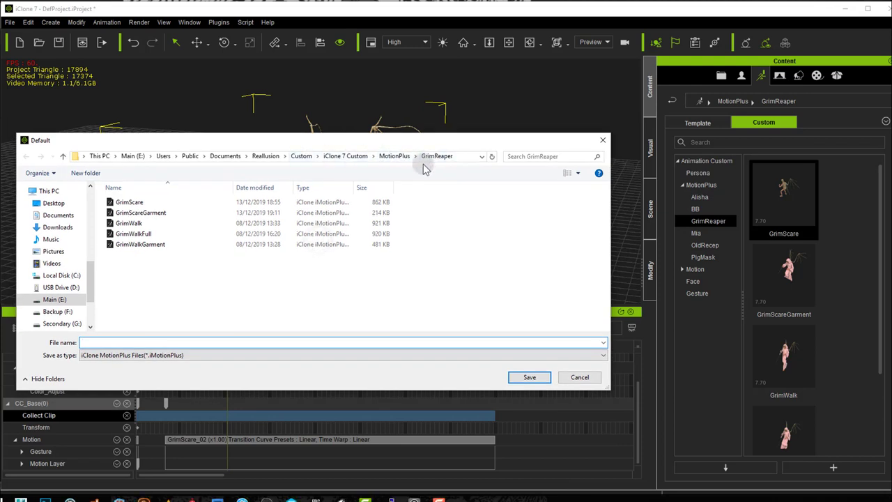
pyautogui.click(191, 202)
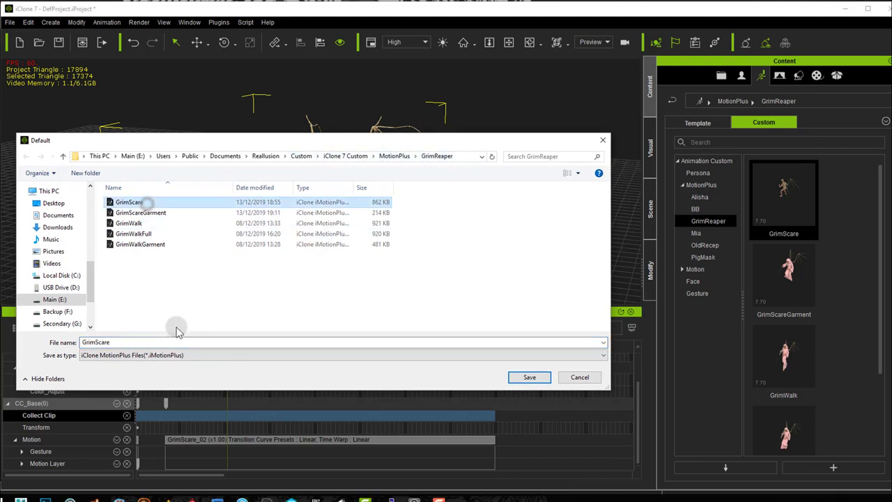
pyautogui.click(525, 378)
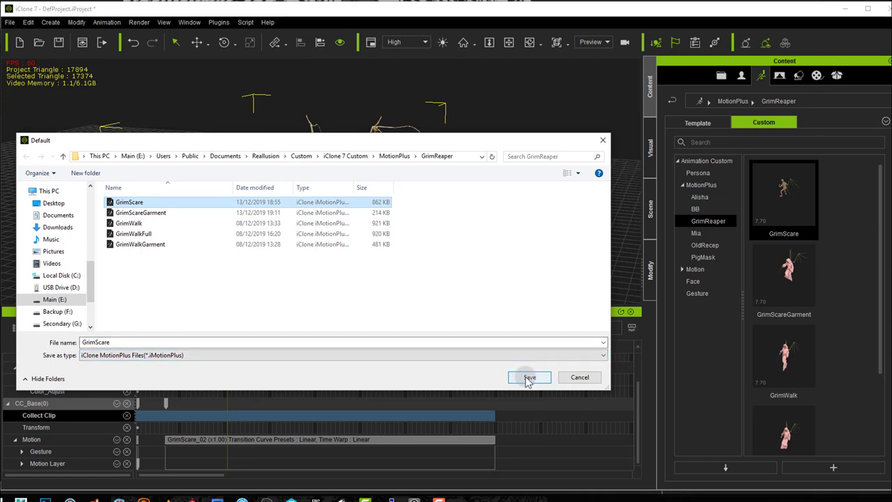
pyautogui.click(527, 379)
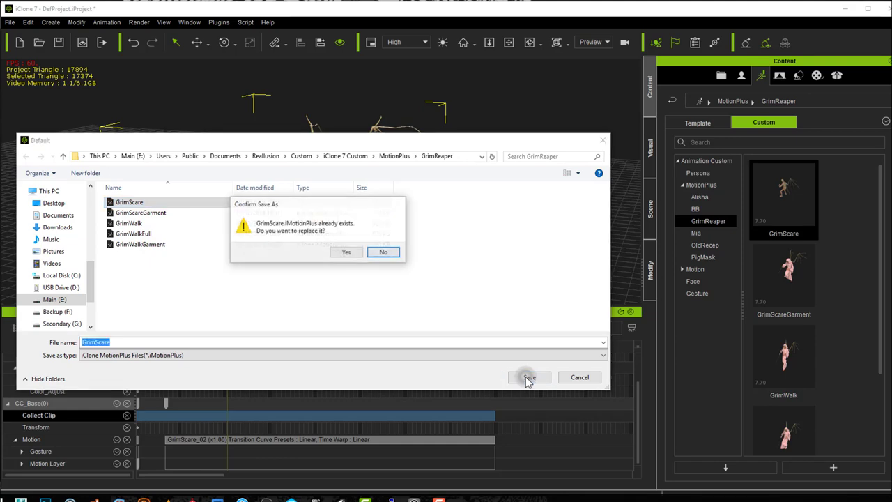
pyautogui.click(346, 252)
# Check the workflow notes, return to iClone, select the Grim Reaper character, and move the playhead to frame 1.
pyautogui.hotkey('alt', 'Tab')
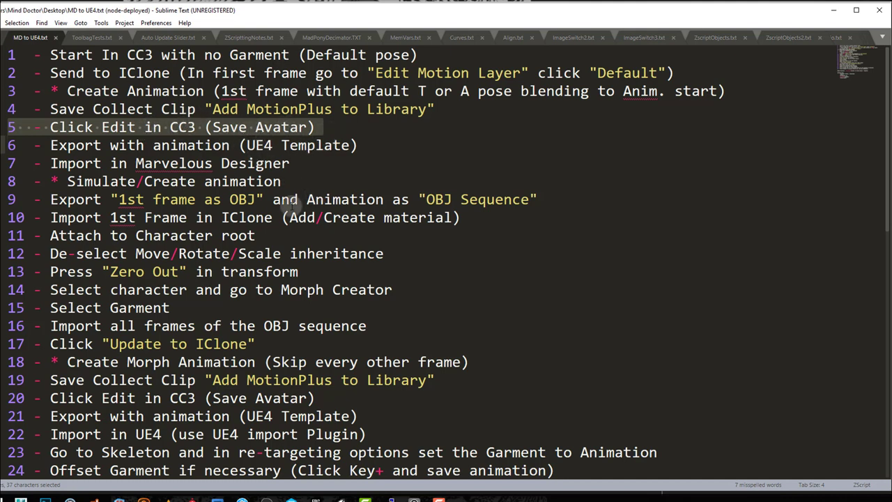
pyautogui.hotkey('alt', 'Tab')
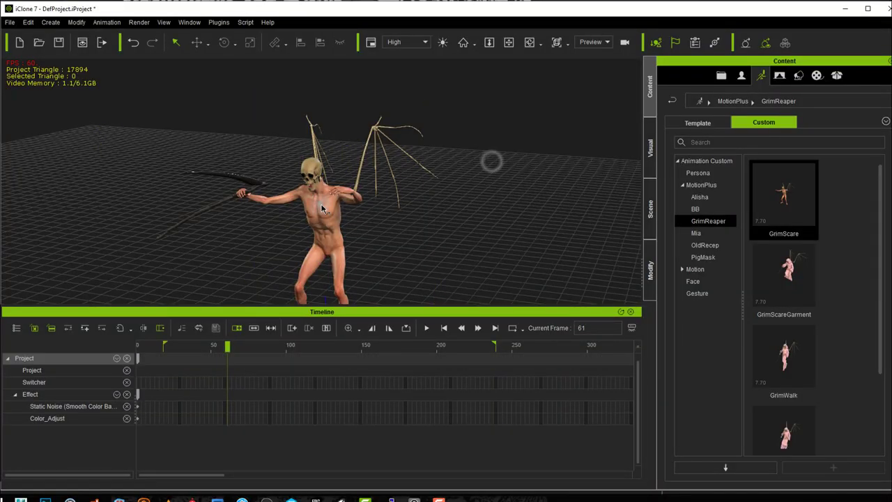
pyautogui.click(322, 209)
pyautogui.moveTo(225, 353); pyautogui.dragTo(138, 348)
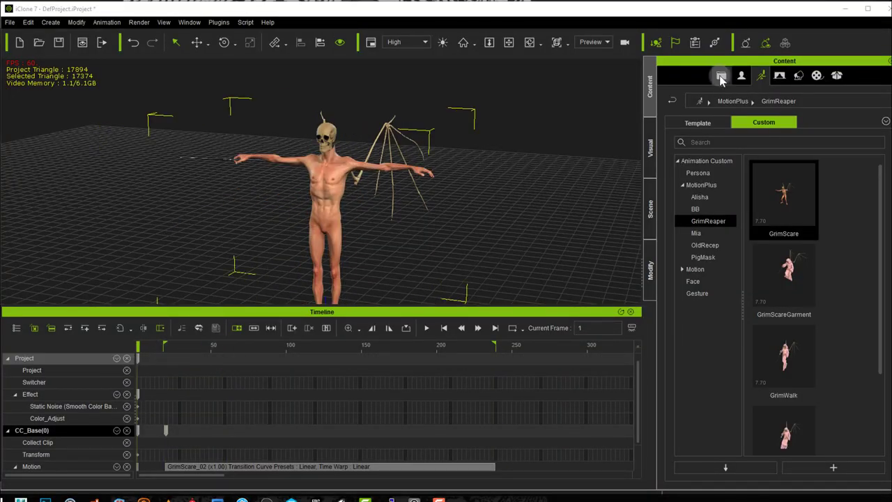
# Send the character to Character Creator for editing, loading it as a full avatar without saving the current project.
pyautogui.click(652, 269)
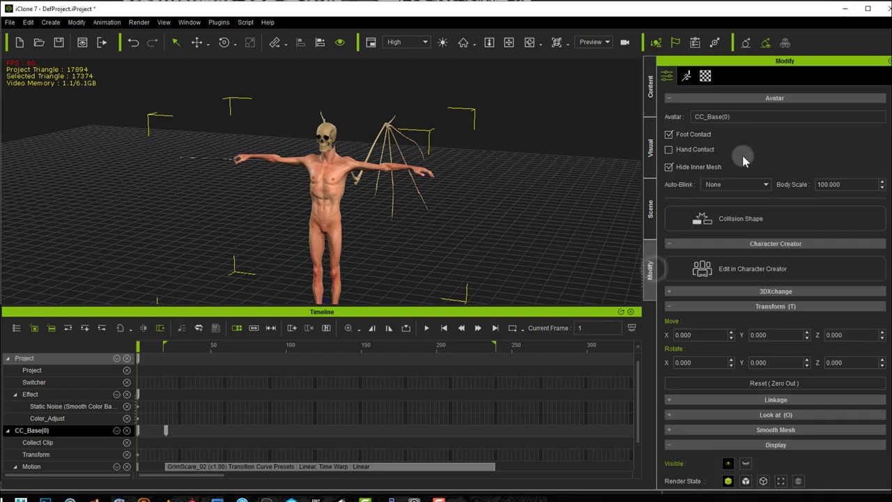
pyautogui.click(724, 272)
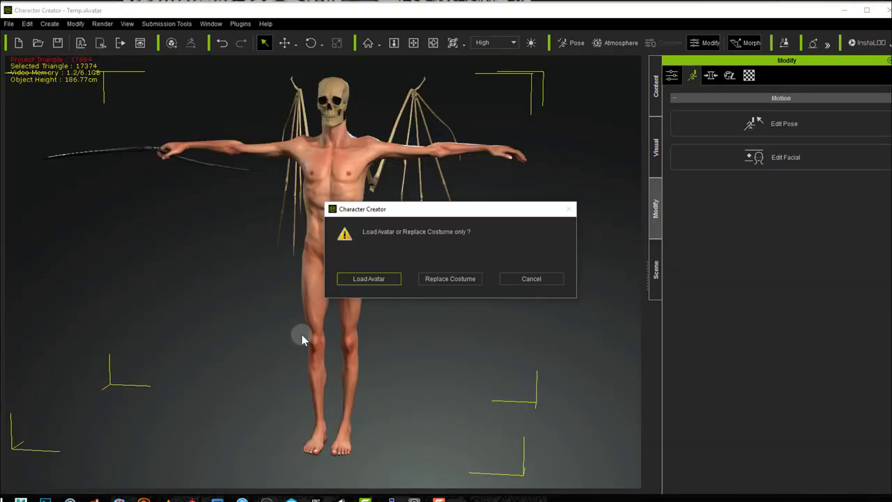
pyautogui.click(366, 281)
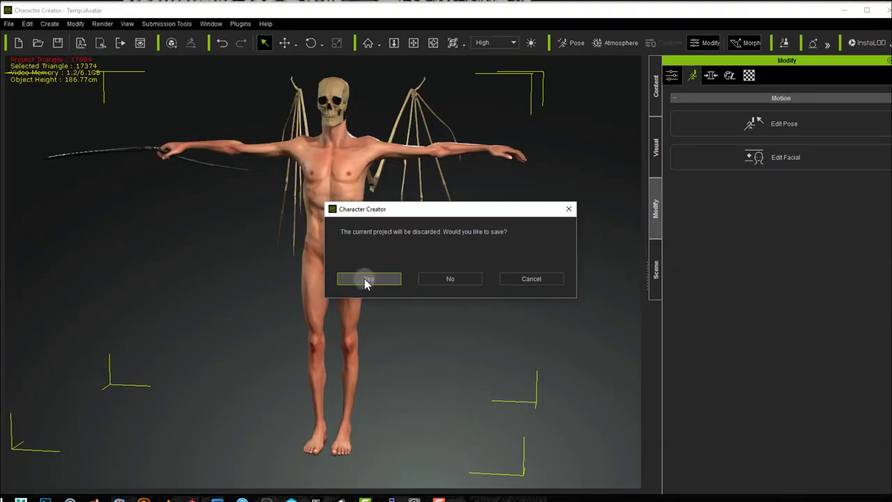
pyautogui.click(454, 277)
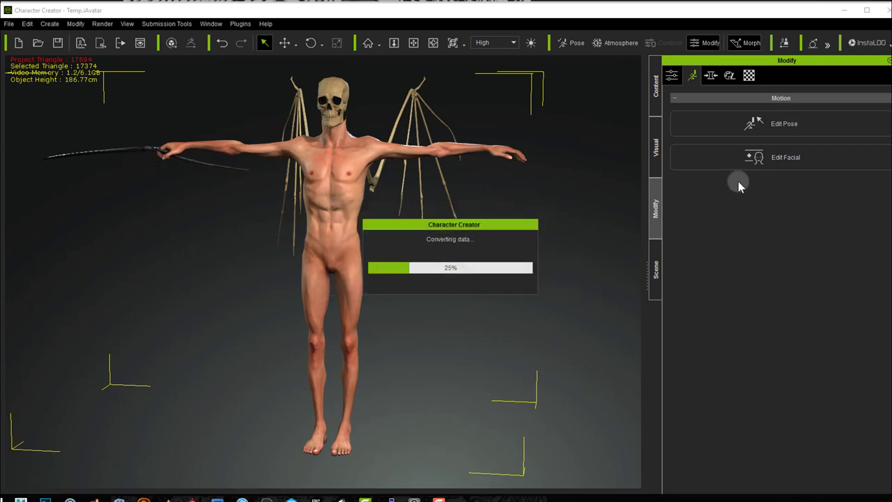
# Overwrite the custom GrimReaper2 avatar in the content library with the current character and check the workflow notes.
pyautogui.click(654, 86)
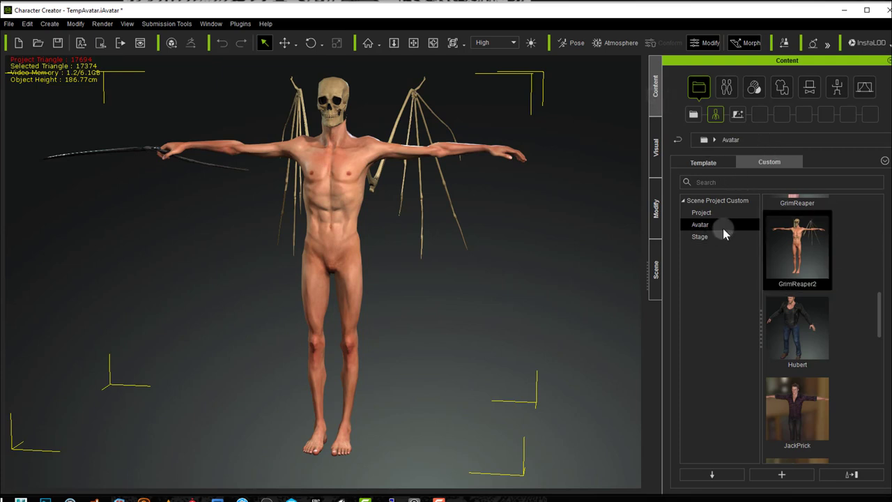
pyautogui.click(851, 475)
pyautogui.click(411, 268)
pyautogui.hotkey('alt', 'Tab')
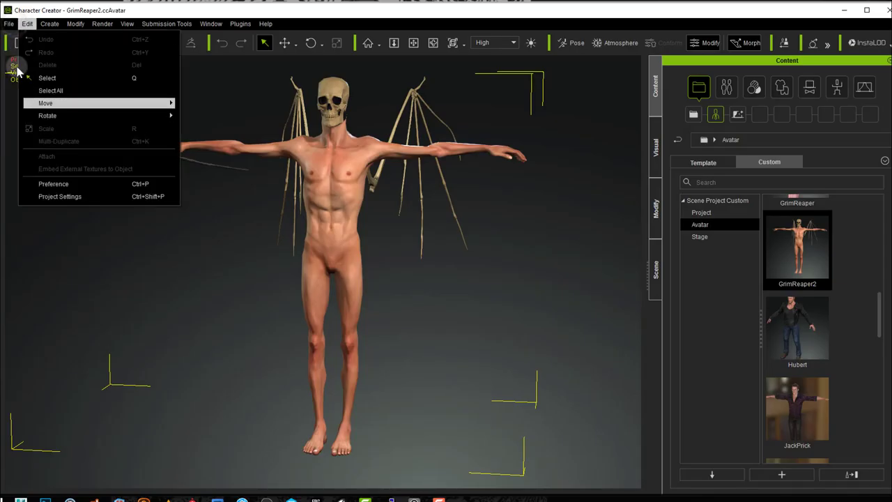
# Set up a clothed character FBX export with the Unreal target preset, Mesh and Motion, and Delete Hidden Faces enabled.
pyautogui.moveTo(30, 120)
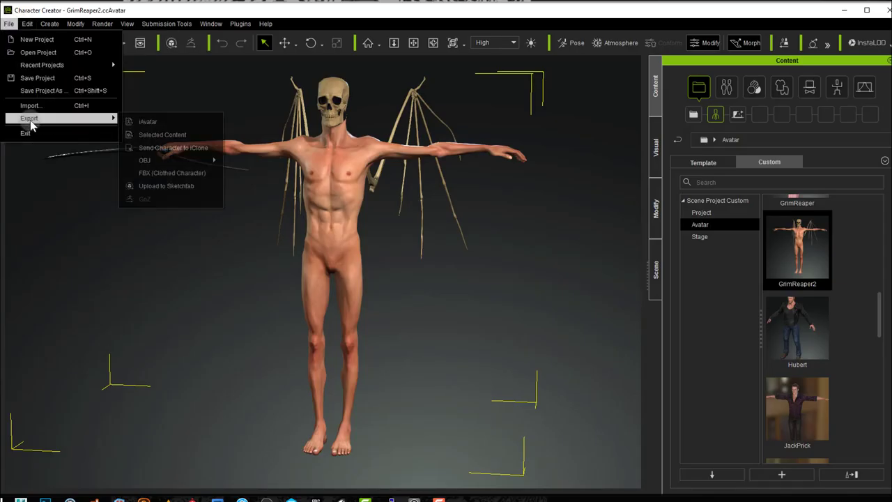
pyautogui.click(169, 174)
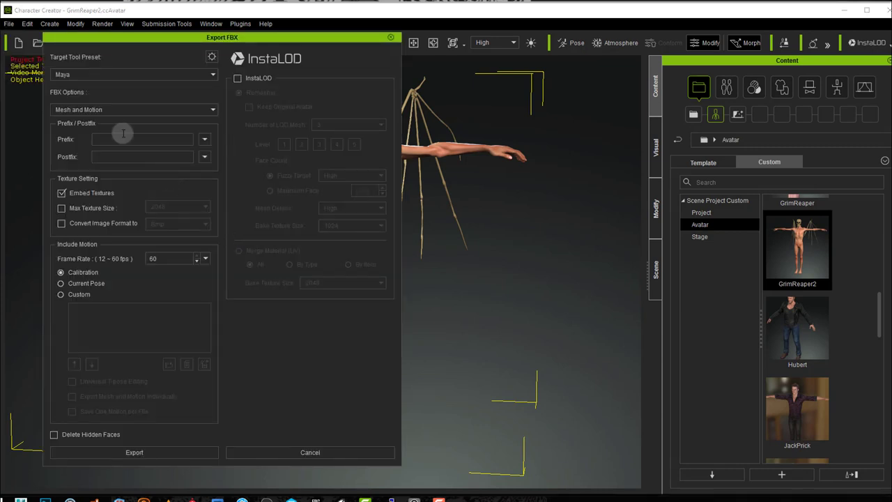
pyautogui.click(82, 74)
pyautogui.click(78, 114)
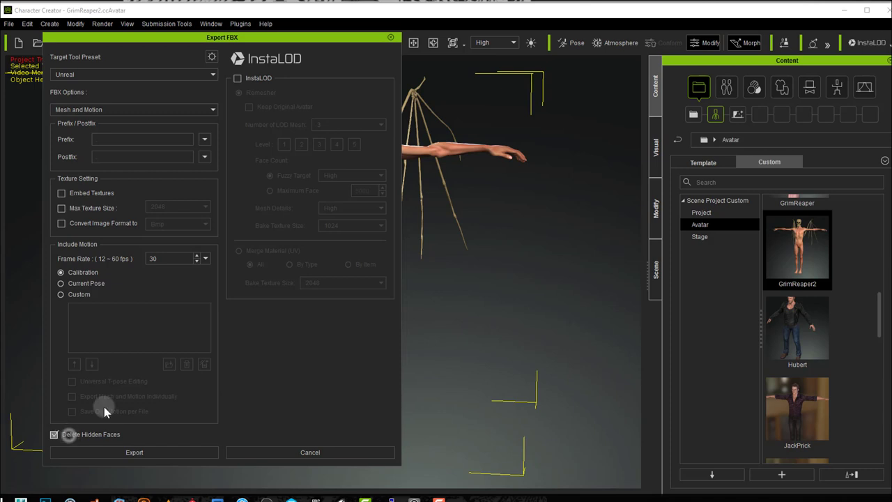
pyautogui.moveTo(171, 41); pyautogui.dragTo(540, 68)
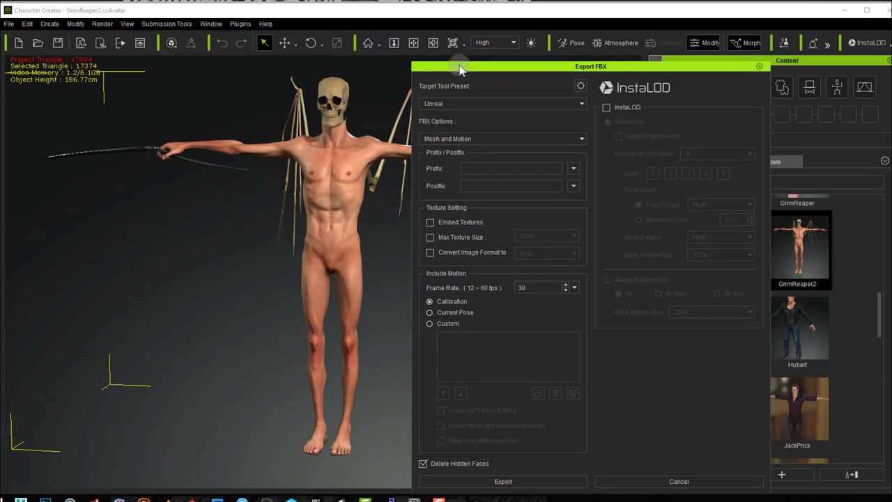
pyautogui.moveTo(460, 66); pyautogui.dragTo(174, 126)
pyautogui.moveTo(300, 123); pyautogui.dragTo(8, 28)
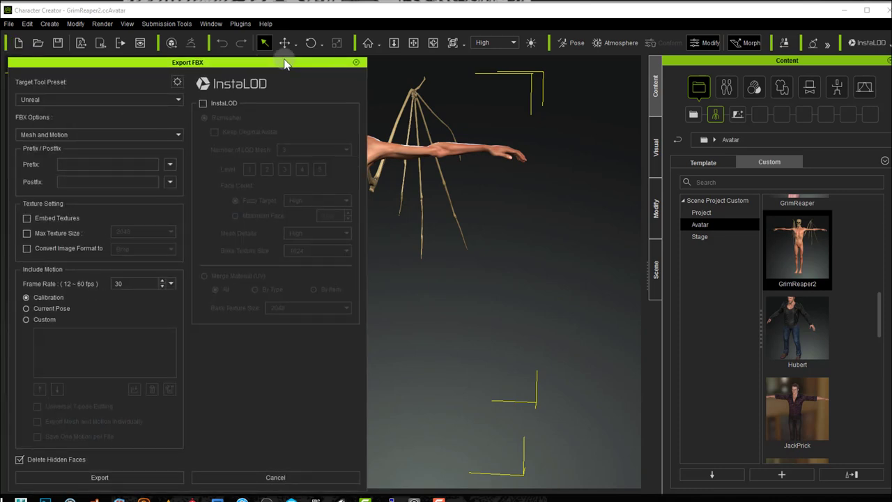
# Set the included motion to Custom and load the GrimScare MotionPlus file from the GrimReaper folder.
pyautogui.click(138, 286)
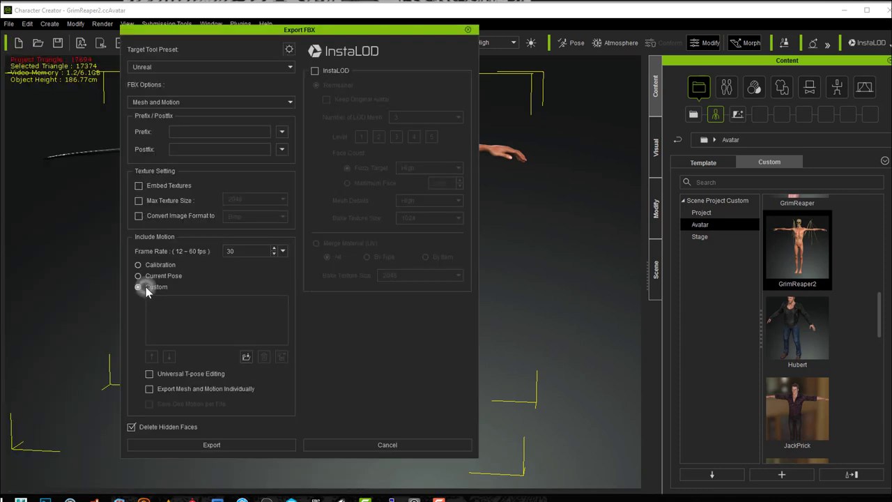
pyautogui.click(245, 356)
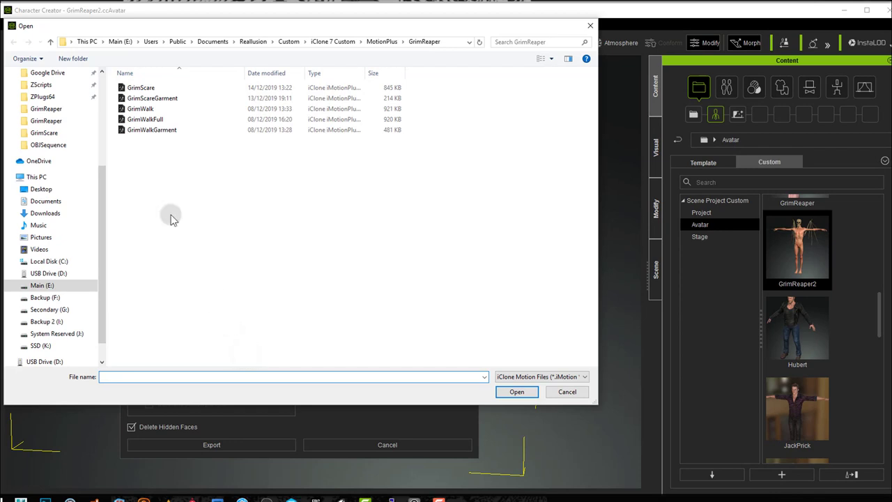
pyautogui.click(140, 87)
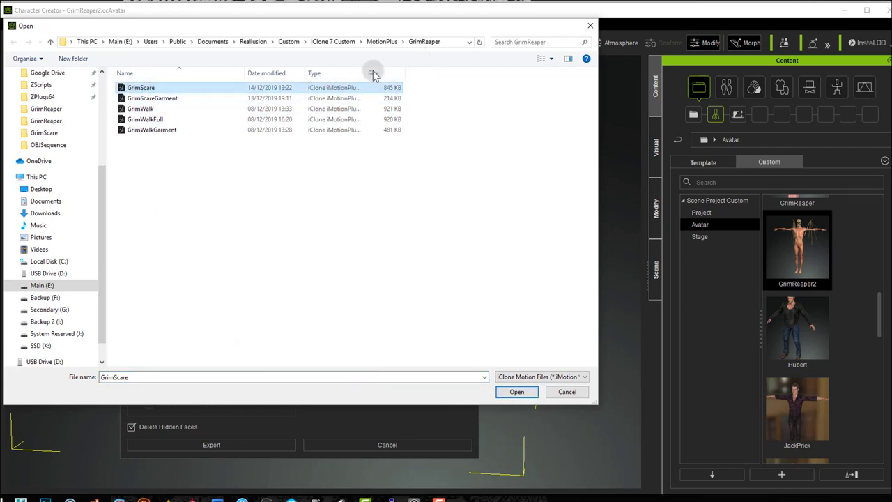
pyautogui.click(513, 391)
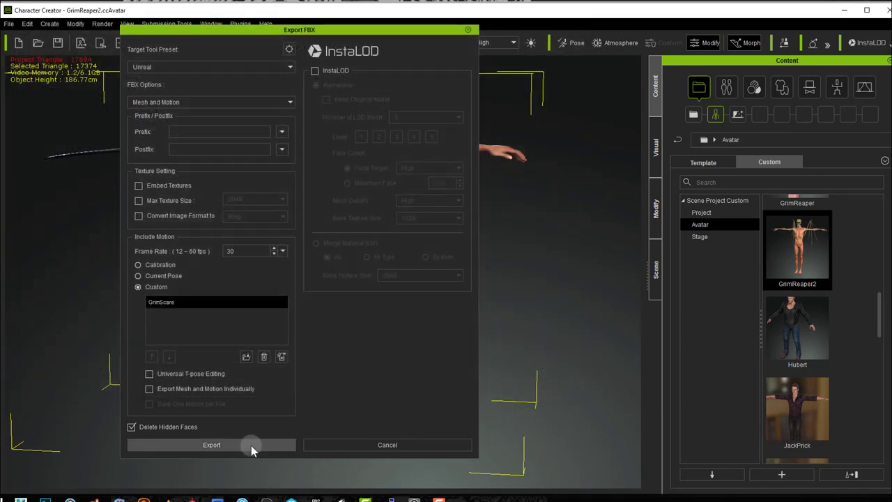
# Export the FBX as GrimScare in the GameBase GrimReaper folder, replacing the existing file.
pyautogui.click(251, 444)
pyautogui.click(369, 303)
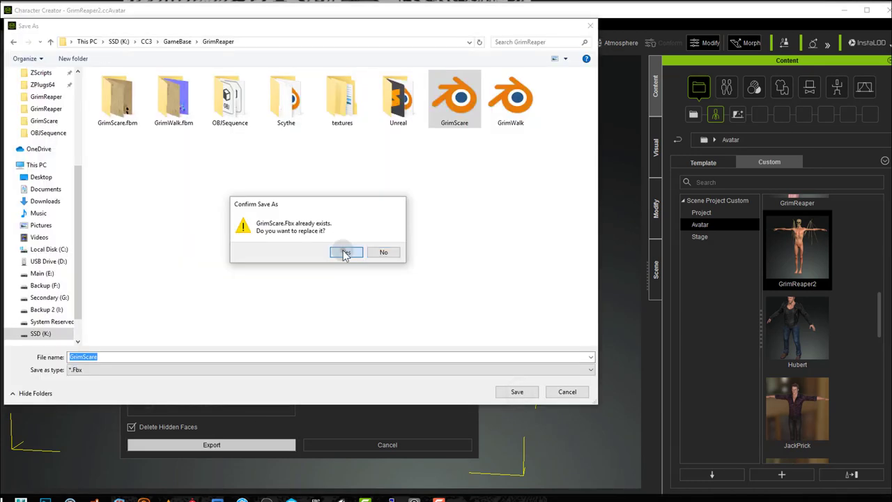
pyautogui.click(346, 254)
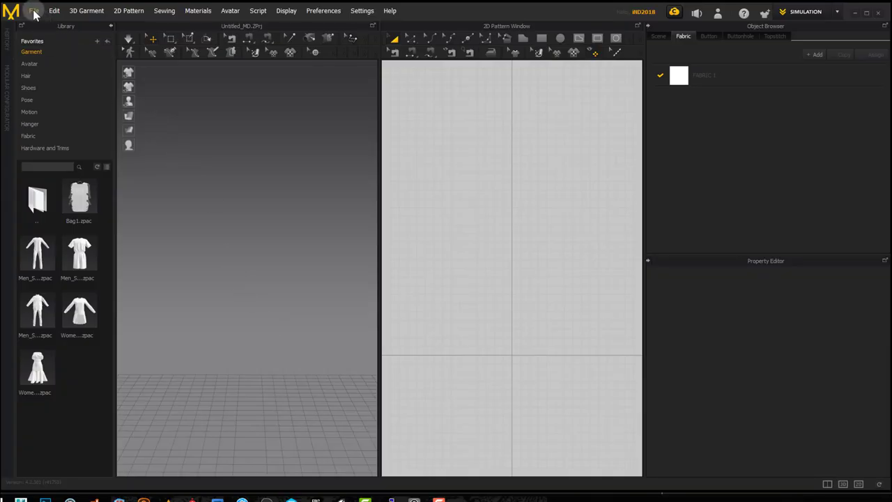
# In Marvelous Designer, import the GrimScare FBX with Animation, Cache Animation (MC), automatic arrangement points and Auto Scale enabled, and inspect the avatar.
pyautogui.click(33, 11)
pyautogui.moveTo(69, 112)
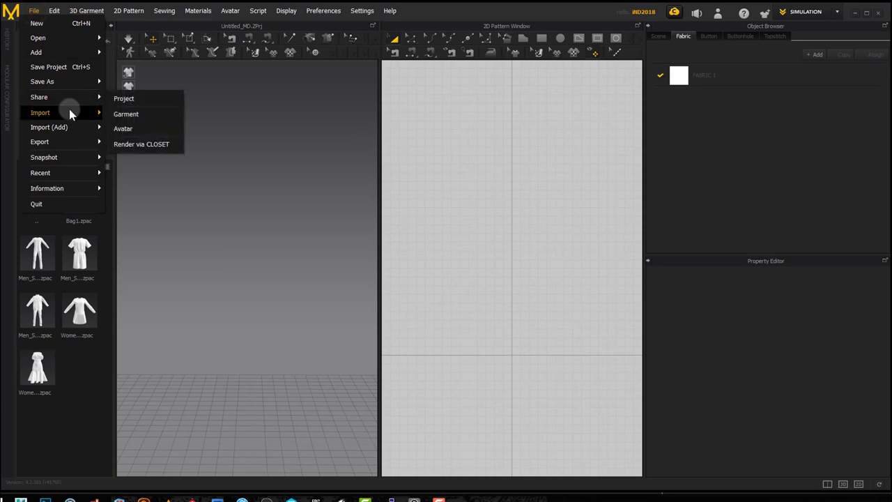
pyautogui.click(132, 143)
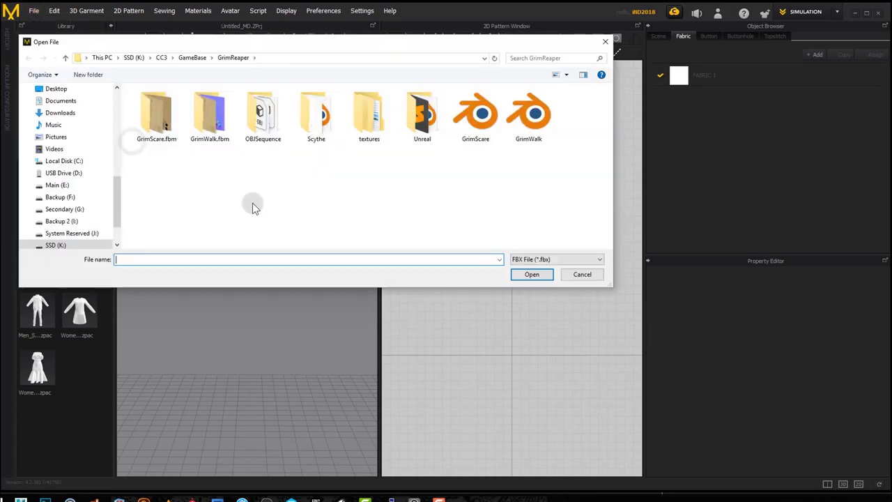
pyautogui.click(487, 127)
pyautogui.click(538, 275)
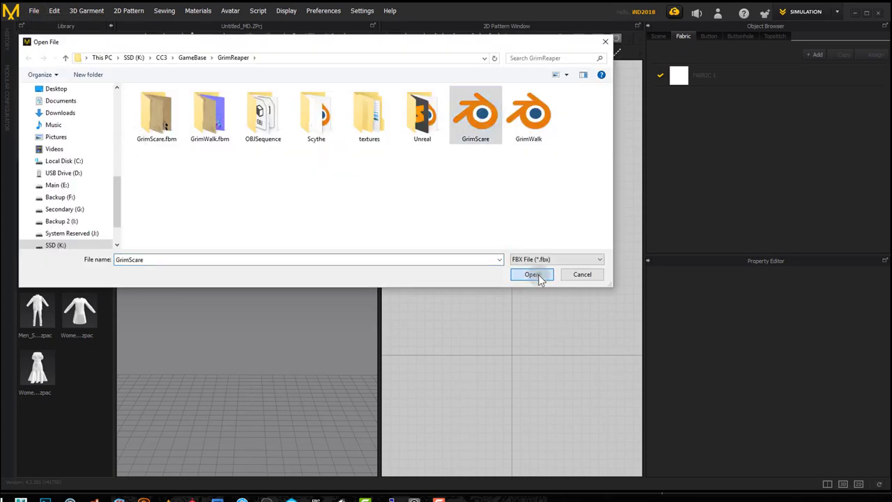
pyautogui.moveTo(423, 105); pyautogui.dragTo(255, 90)
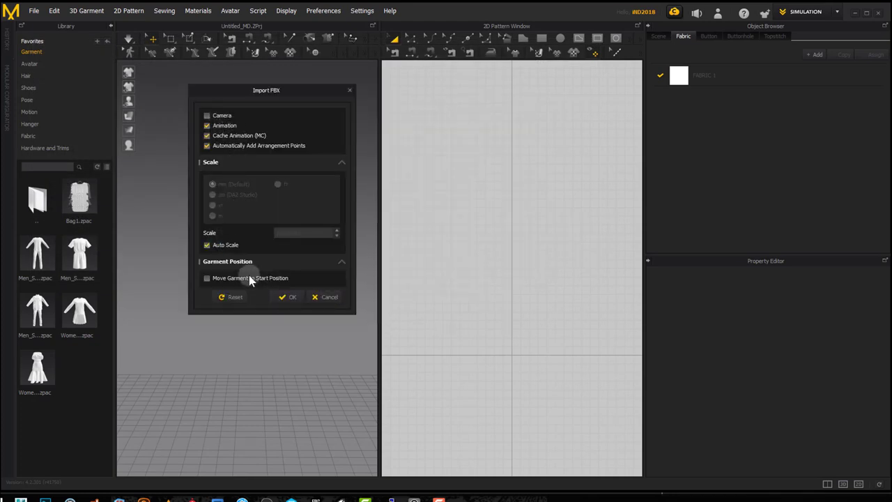
pyautogui.click(287, 298)
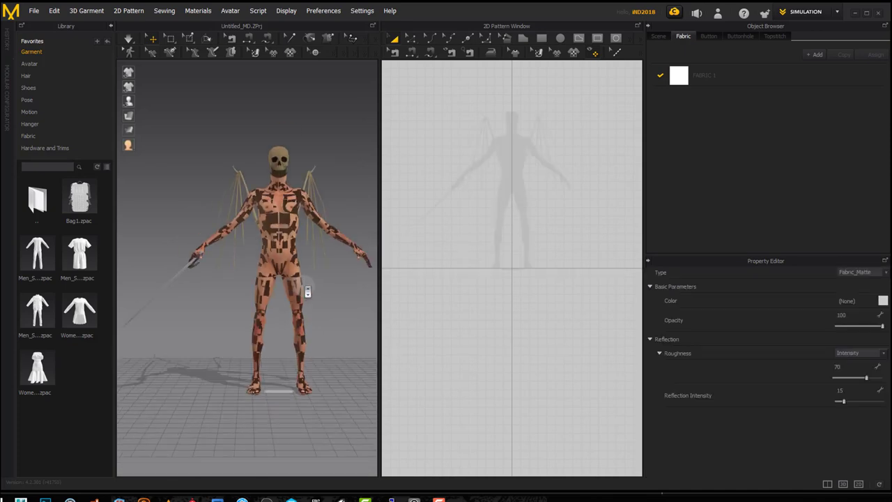
pyautogui.scroll(2, 310, 220)
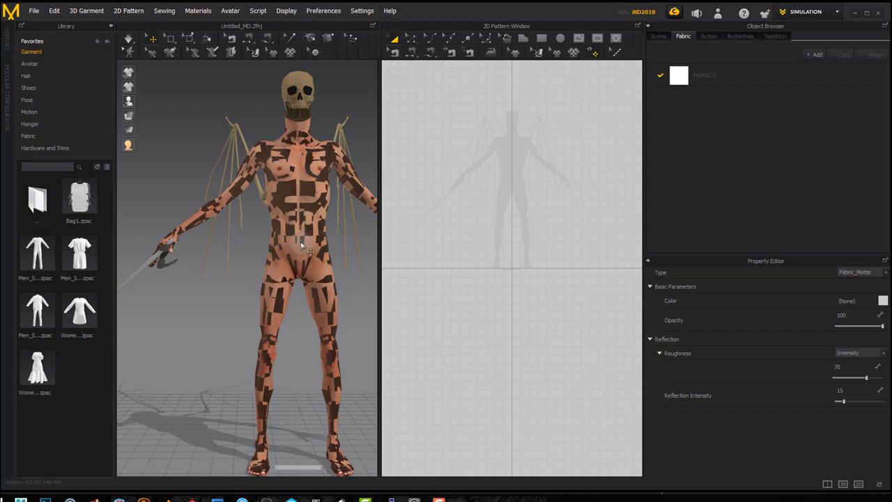
pyautogui.scroll(-3, 301, 245)
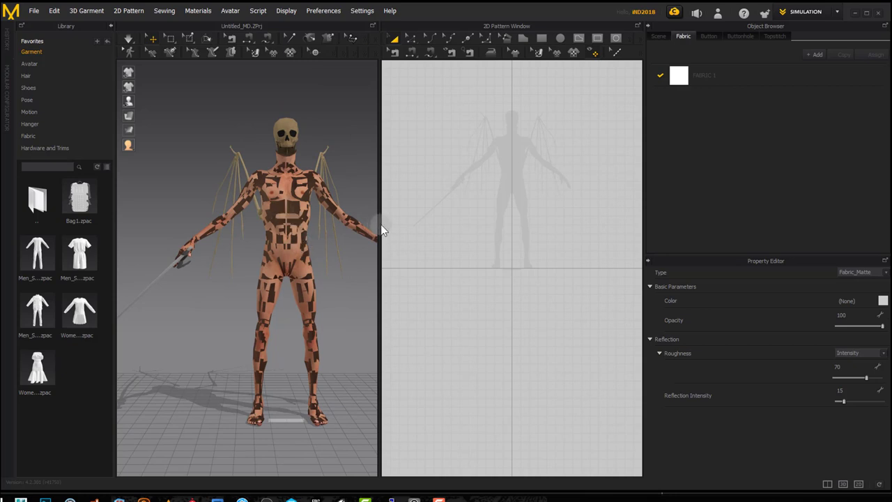
# Set the imported avatar's animation to frame 0 in the Animation workspace and return to the Simulation workspace.
pyautogui.moveTo(379, 222); pyautogui.dragTo(399, 224)
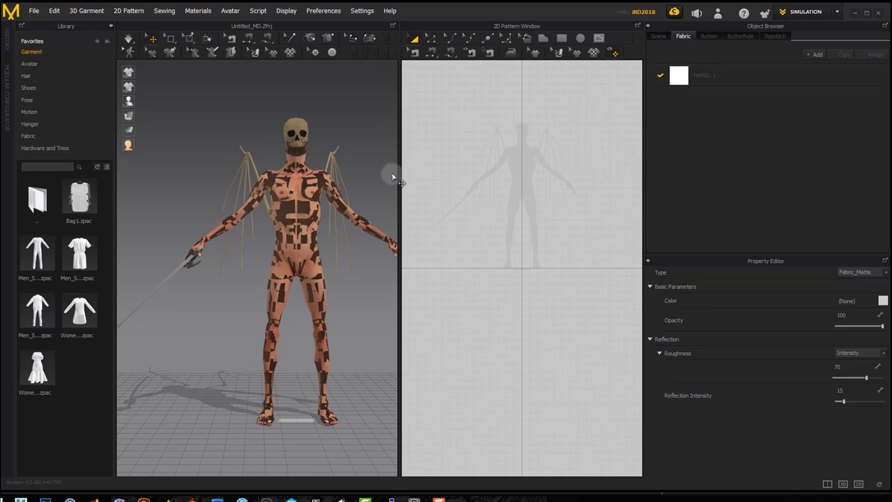
pyautogui.click(696, 78)
pyautogui.click(802, 14)
pyautogui.click(806, 48)
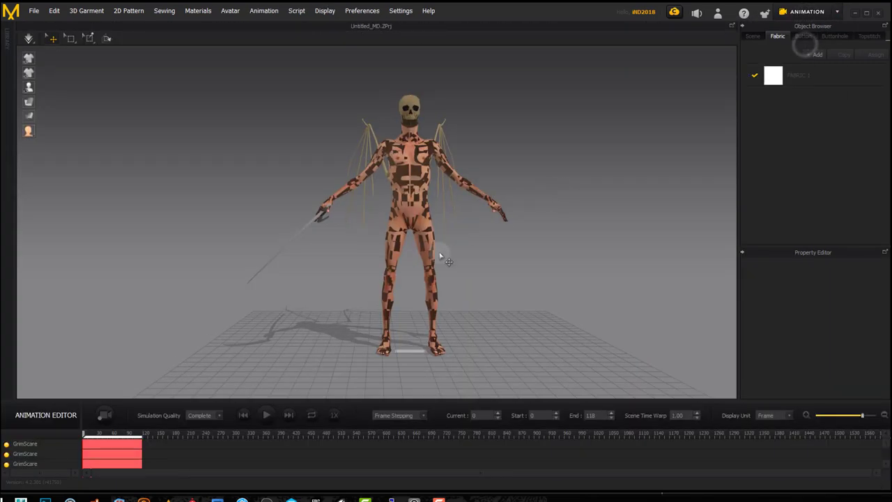
pyautogui.click(84, 433)
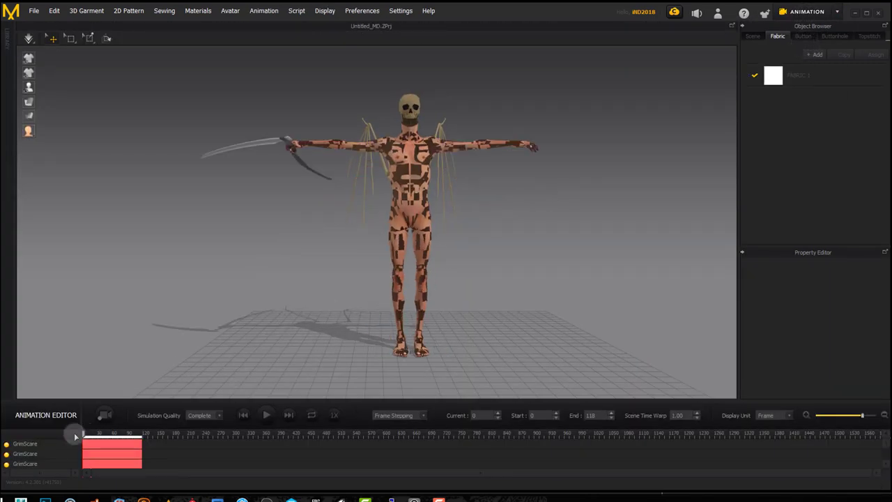
pyautogui.moveTo(84, 433)
pyautogui.mouseDown()
pyautogui.moveTo(103, 434)
pyautogui.moveTo(80, 433)
pyautogui.mouseUp()
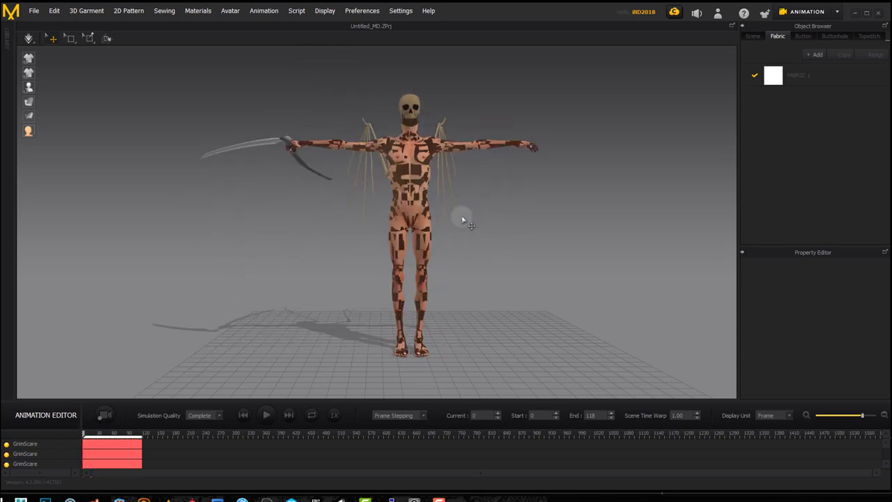
pyautogui.click(811, 12)
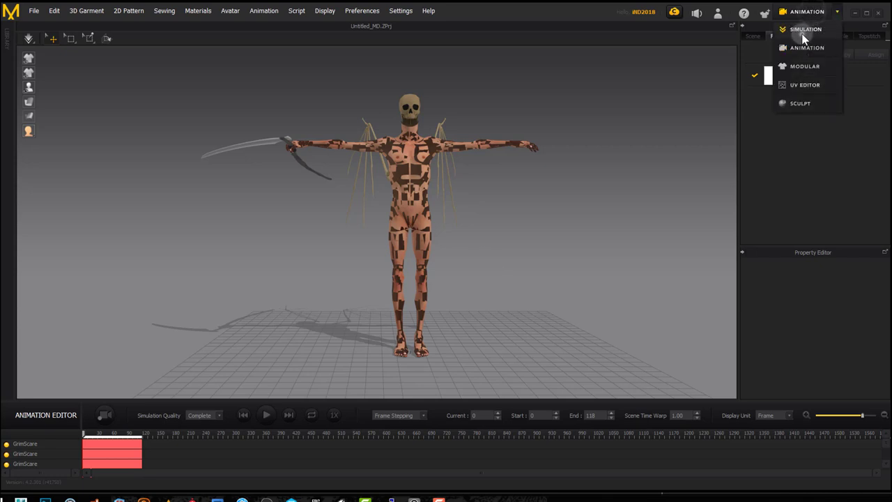
pyautogui.click(803, 30)
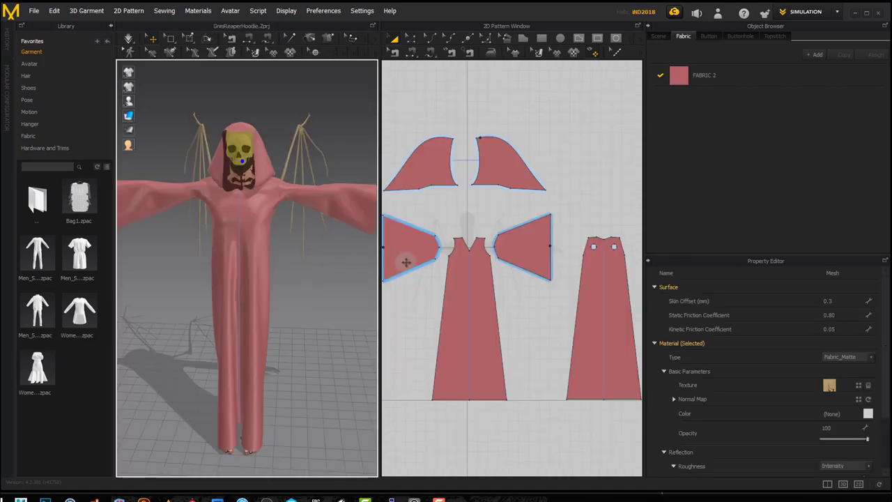
# Set the avatar mesh's skin offset to 5.0 mm.
pyautogui.click(831, 300)
pyautogui.doubleClick(836, 300)
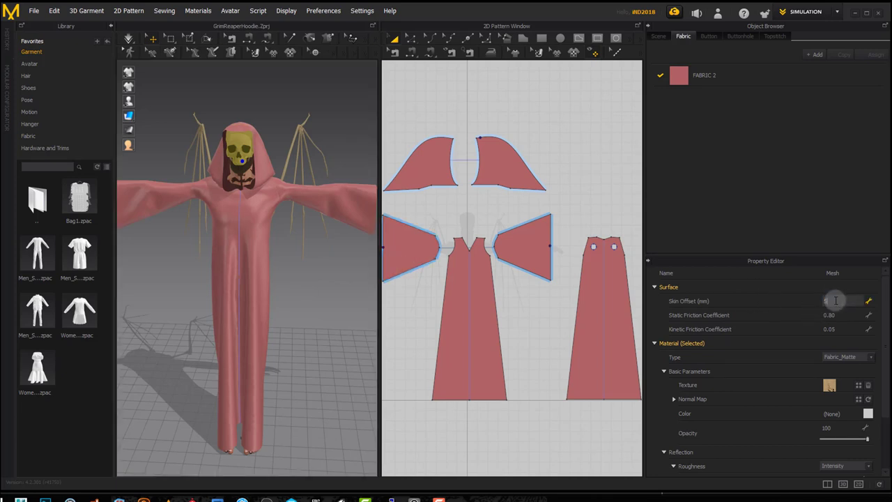
pyautogui.write('5.0')
pyautogui.press('Return')
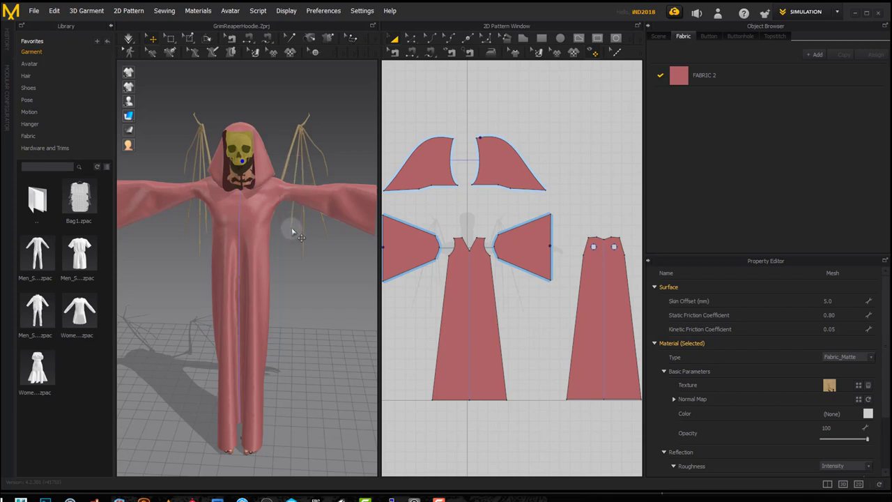
# Review the garment's UV layout in the UV Editor, return to Simulation, and consult the MD to UE4 notes in Sublime Text.
pyautogui.click(822, 16)
pyautogui.click(807, 84)
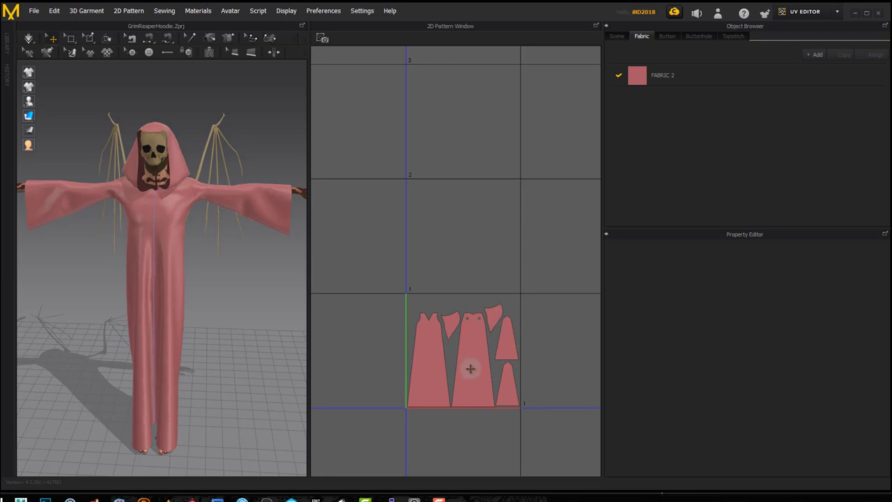
pyautogui.rightClick(430, 230)
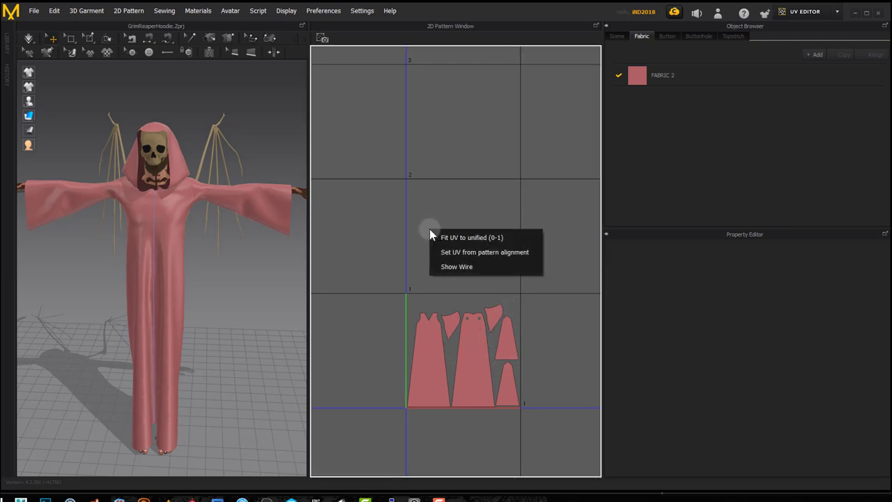
pyautogui.click(559, 223)
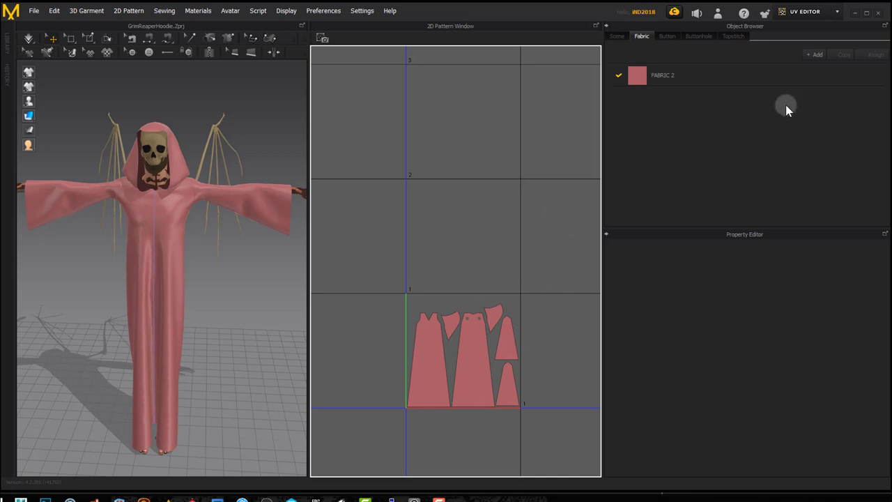
pyautogui.click(815, 13)
pyautogui.click(805, 30)
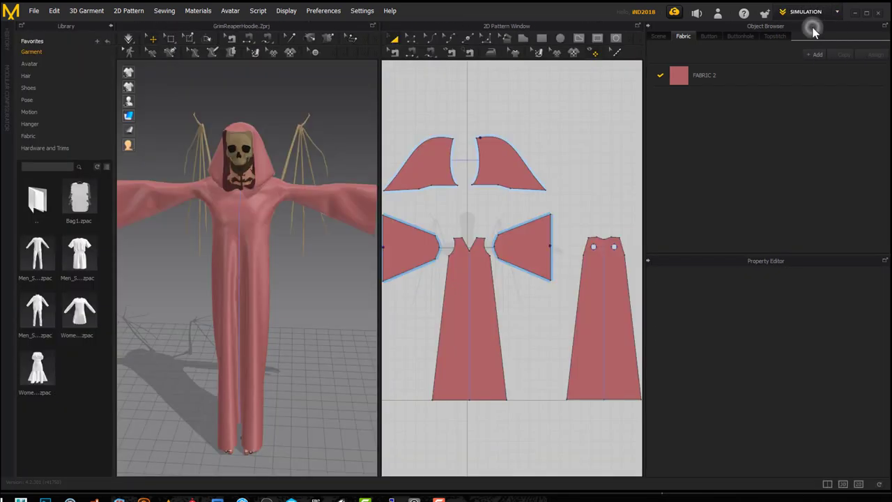
pyautogui.hotkey('alt', 'Tab')
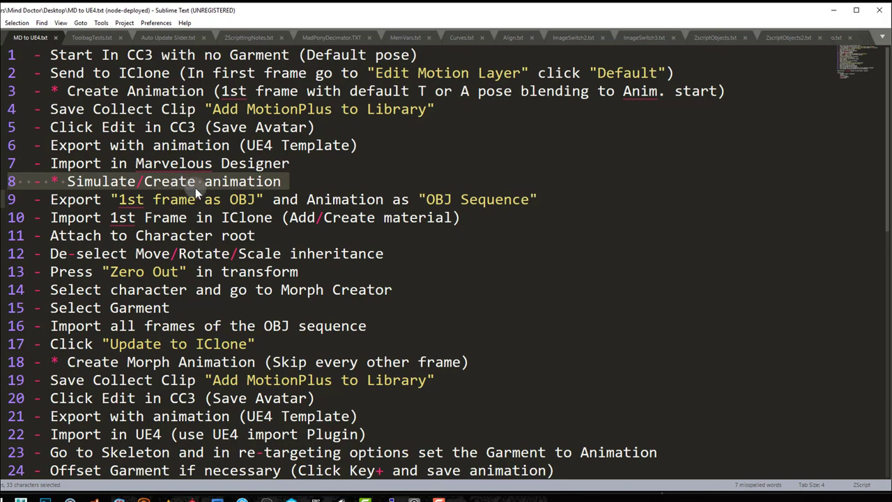
pyautogui.hotkey('alt', 'Tab')
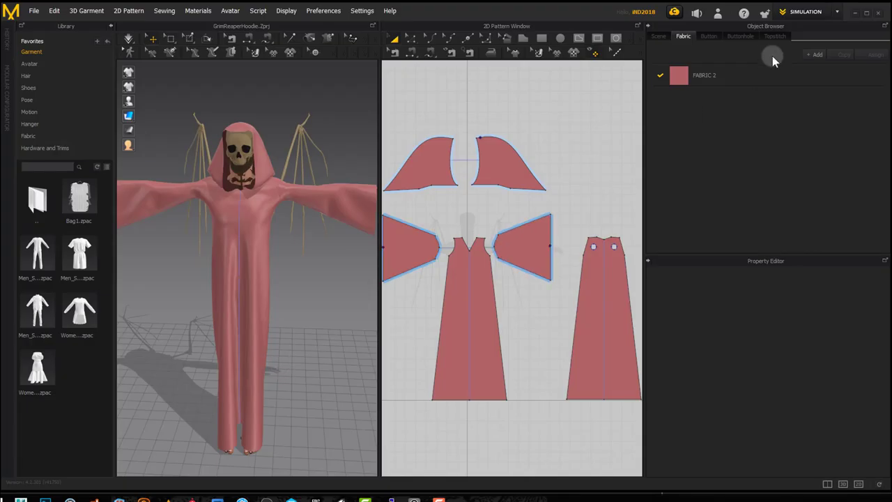
# In the Animation workspace, simulate the robe at frame 0 and record the garment animation up to frame 20.
pyautogui.click(805, 12)
pyautogui.click(807, 47)
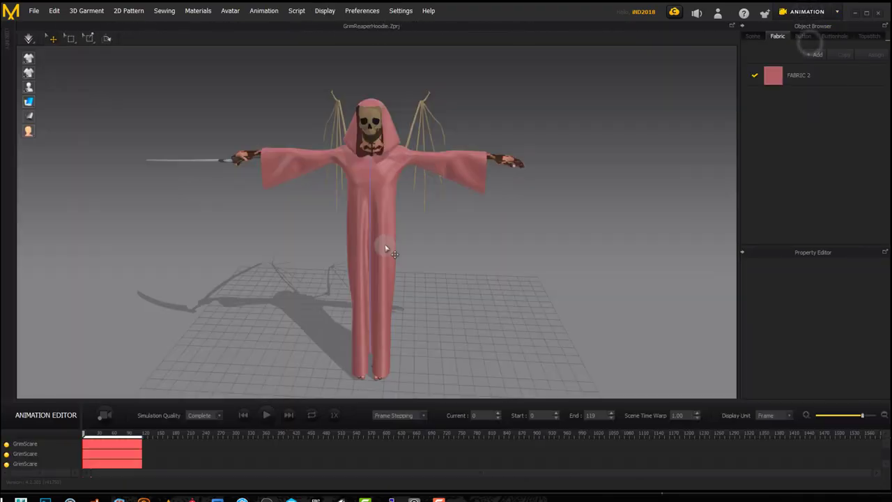
pyautogui.click(28, 40)
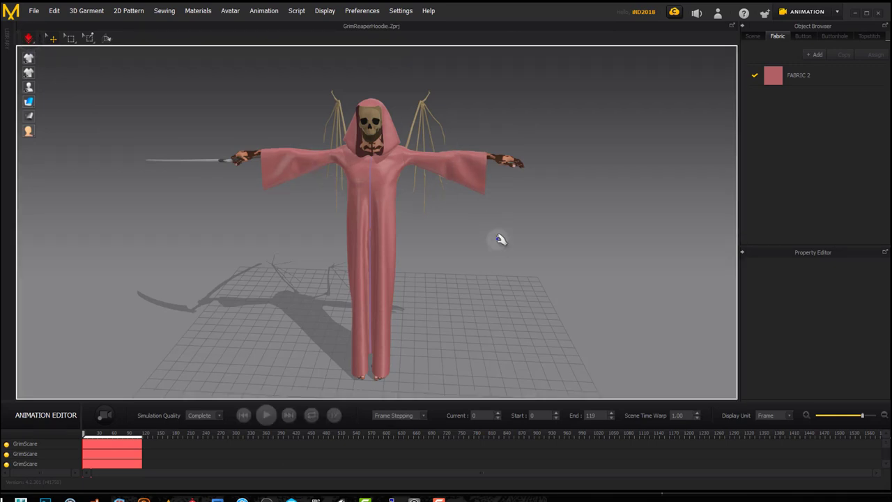
pyautogui.moveTo(496, 228); pyautogui.dragTo(437, 238, button='right')
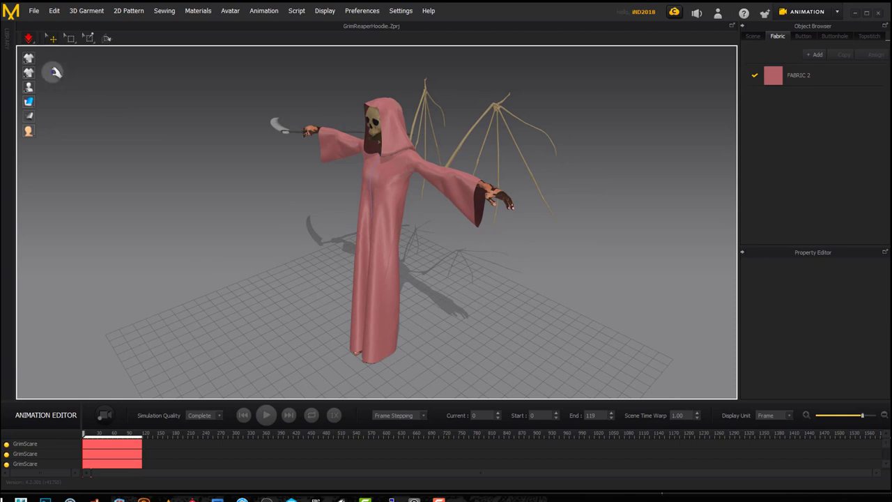
pyautogui.click(105, 416)
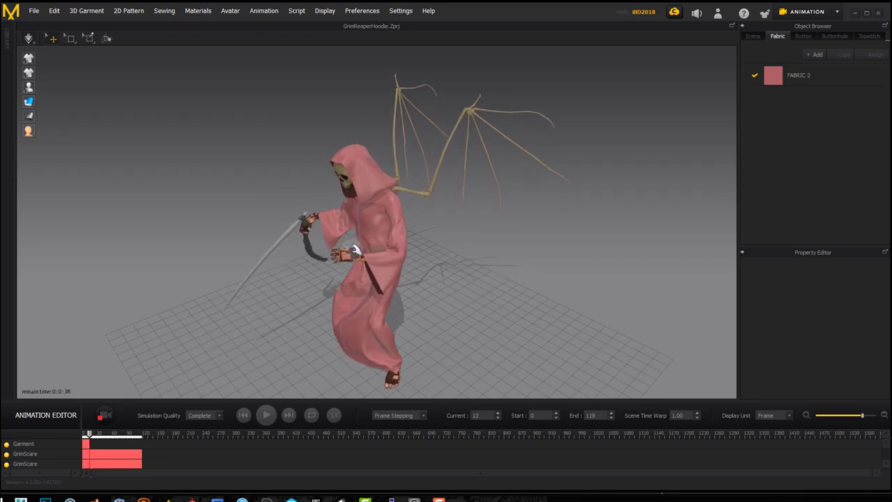
pyautogui.click(106, 416)
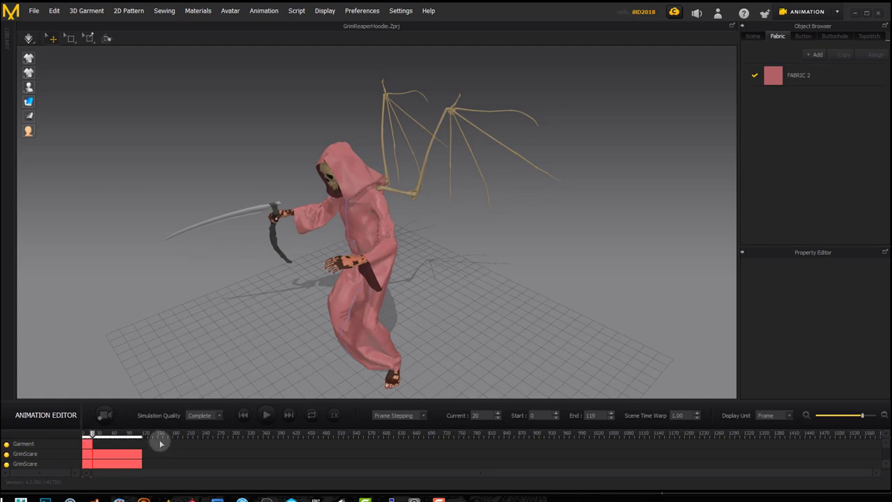
# Go back to frame 10, simulate the robe so it settles, and record the garment animation from there to the end of the motion.
pyautogui.scroll(-1, 104, 435)
pyautogui.scroll(4, 105, 435)
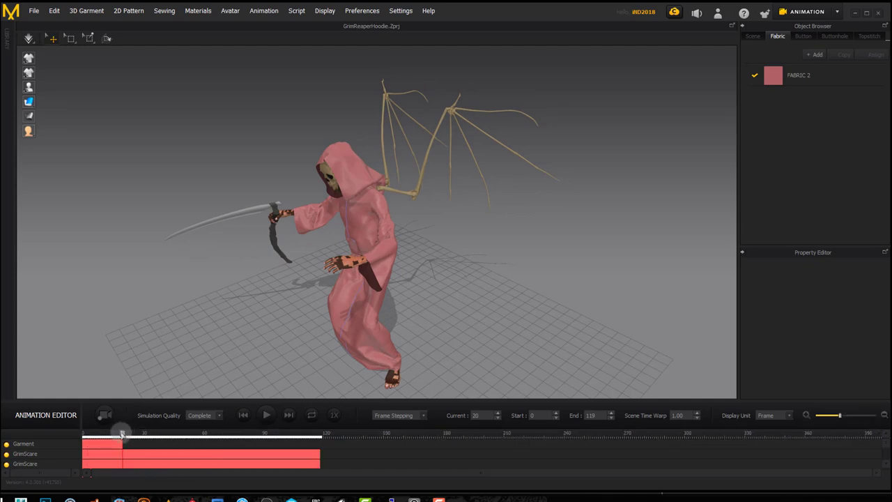
pyautogui.moveTo(121, 433); pyautogui.dragTo(103, 434)
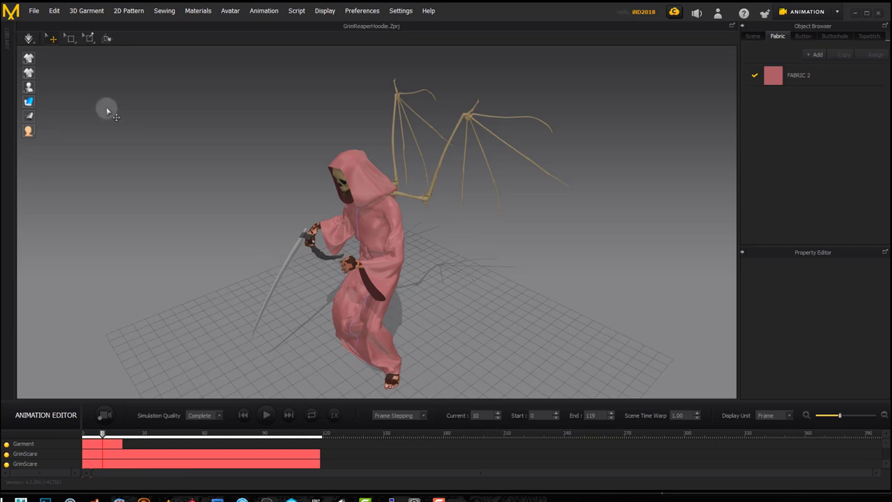
pyautogui.click(28, 37)
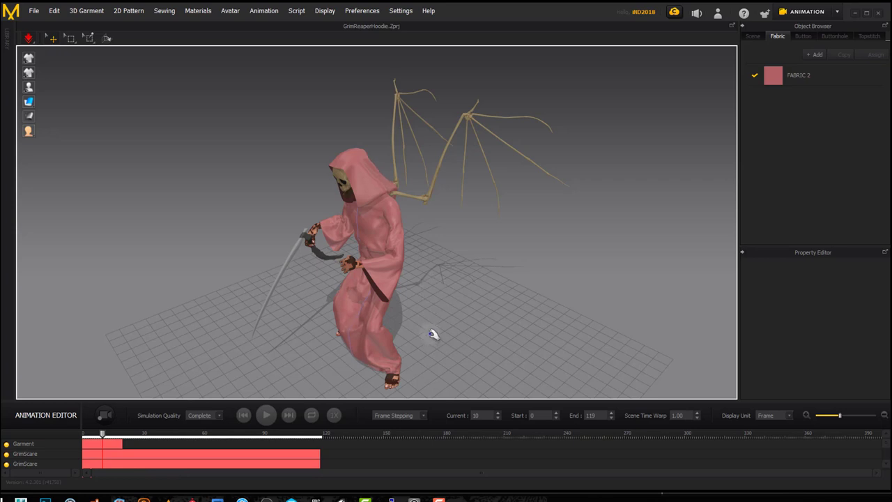
pyautogui.moveTo(411, 315)
pyautogui.mouseDown(button='right')
pyautogui.moveTo(455, 295)
pyautogui.moveTo(460, 306)
pyautogui.moveTo(409, 305)
pyautogui.mouseUp(button='right')
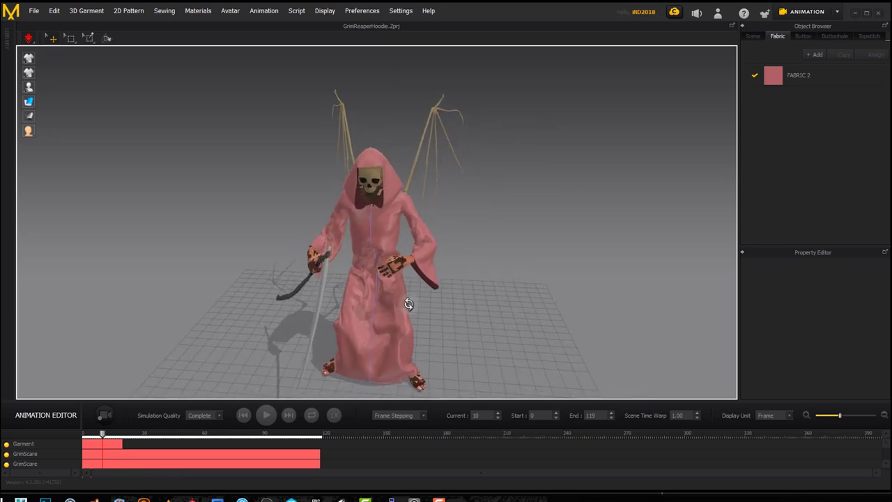
pyautogui.click(367, 281)
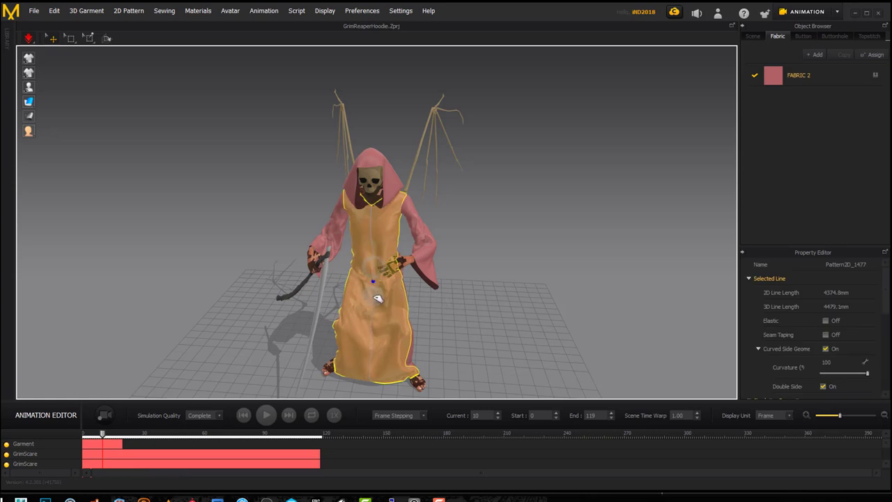
pyautogui.click(449, 313)
pyautogui.moveTo(452, 319)
pyautogui.mouseDown(button='right')
pyautogui.moveTo(525, 327)
pyautogui.moveTo(541, 320)
pyautogui.moveTo(334, 312)
pyautogui.moveTo(447, 319)
pyautogui.mouseUp(button='right')
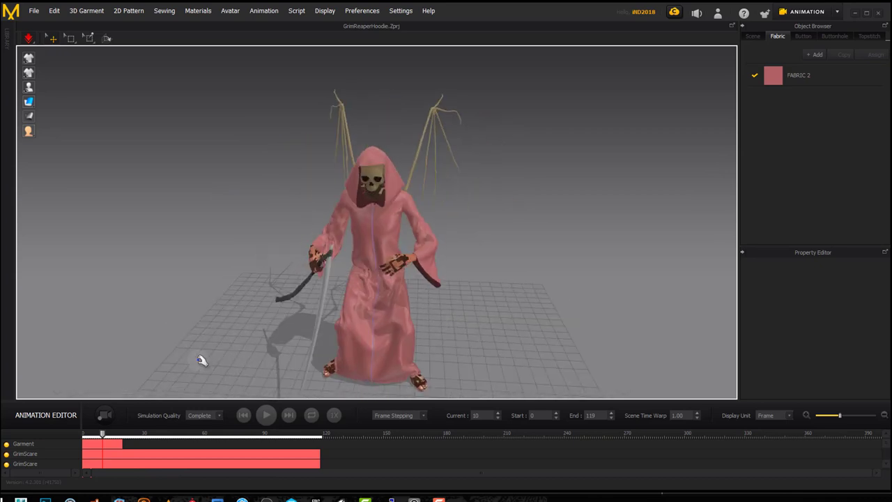
pyautogui.click(104, 417)
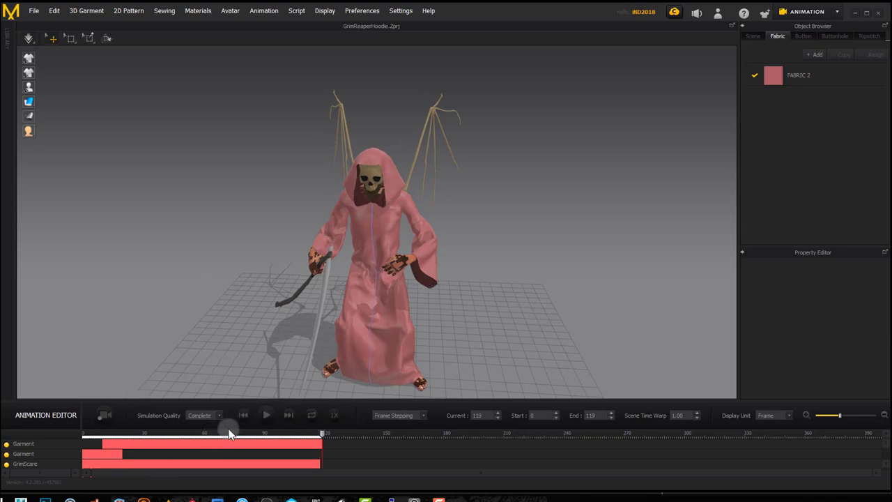
# Play the recorded garment animation with looping enabled and Real Time playback, and inspect the robe from another angle.
pyautogui.click(267, 416)
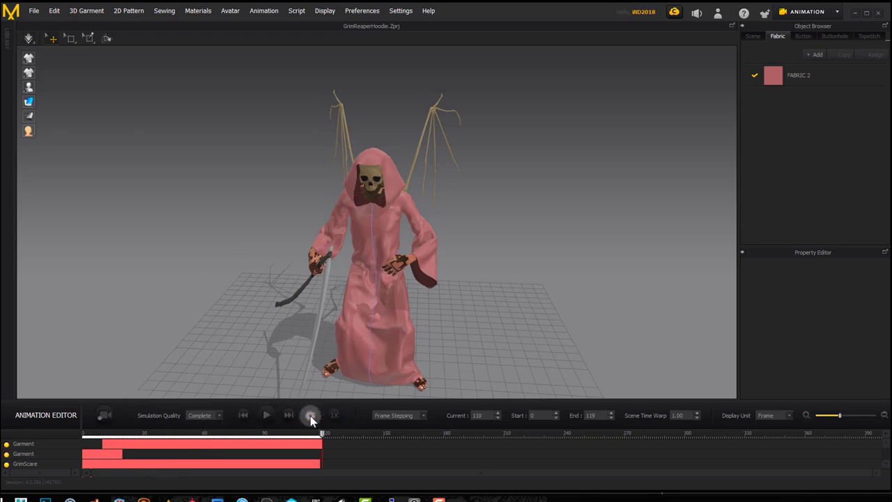
pyautogui.click(310, 416)
pyautogui.click(267, 416)
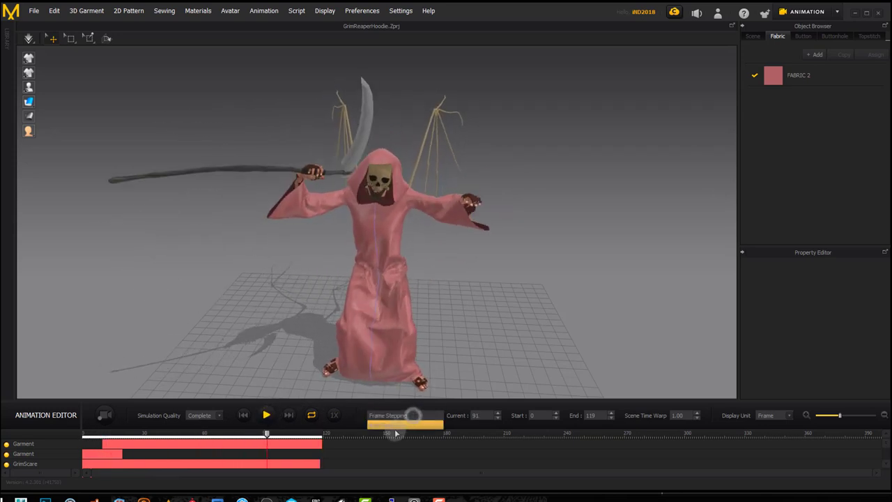
pyautogui.click(395, 432)
pyautogui.click(266, 415)
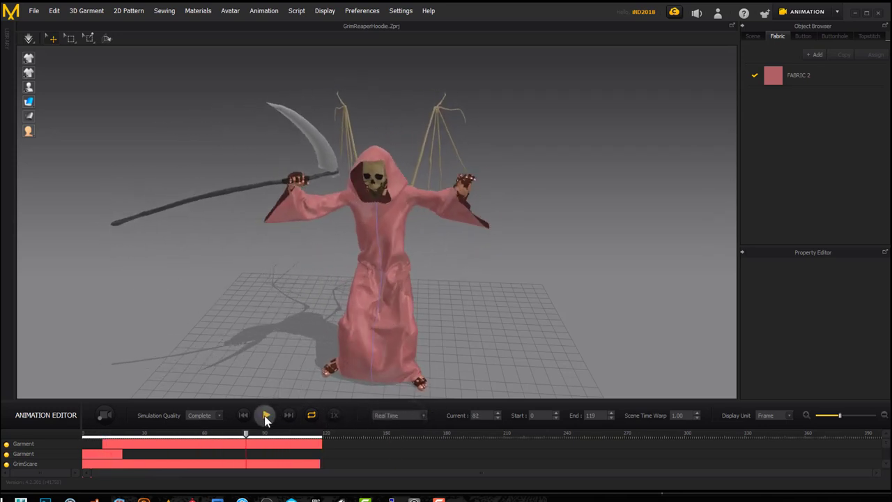
pyautogui.moveTo(497, 314); pyautogui.dragTo(475, 314, button='right')
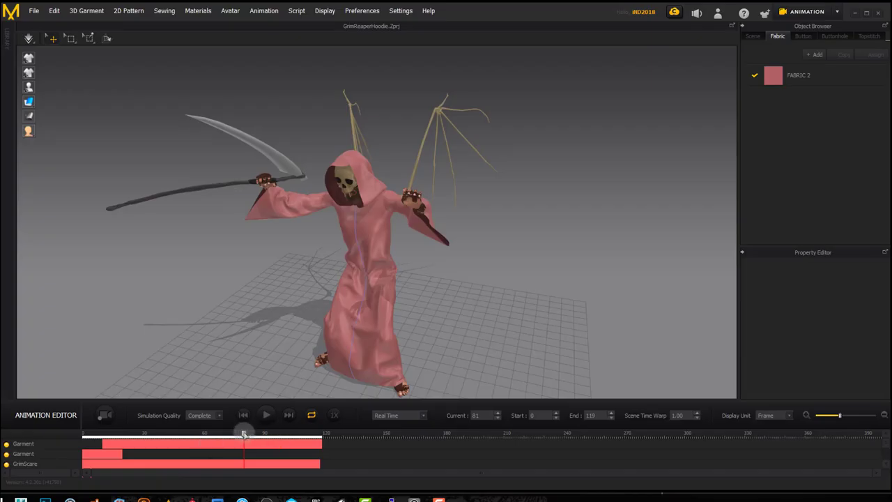
# Return to frame 0 and start an OBJ export that overwrites the Base file in the OBJSequence folder.
pyautogui.click(83, 434)
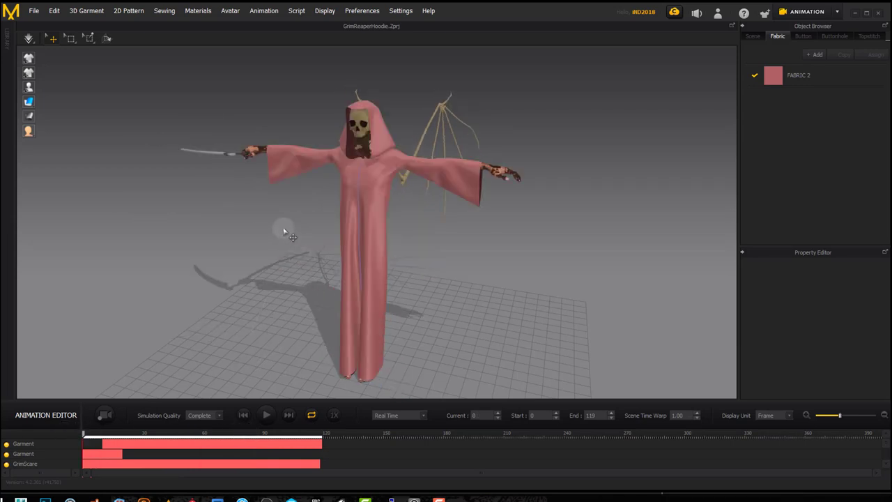
pyautogui.click(34, 12)
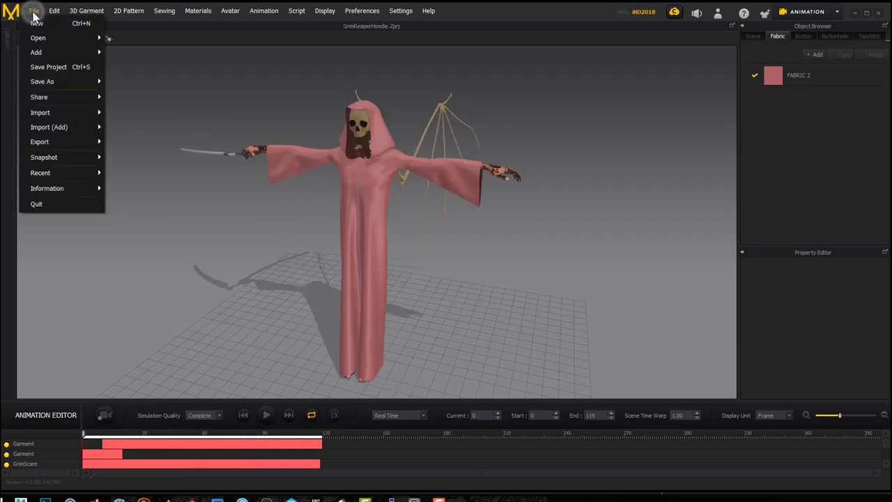
pyautogui.moveTo(45, 143)
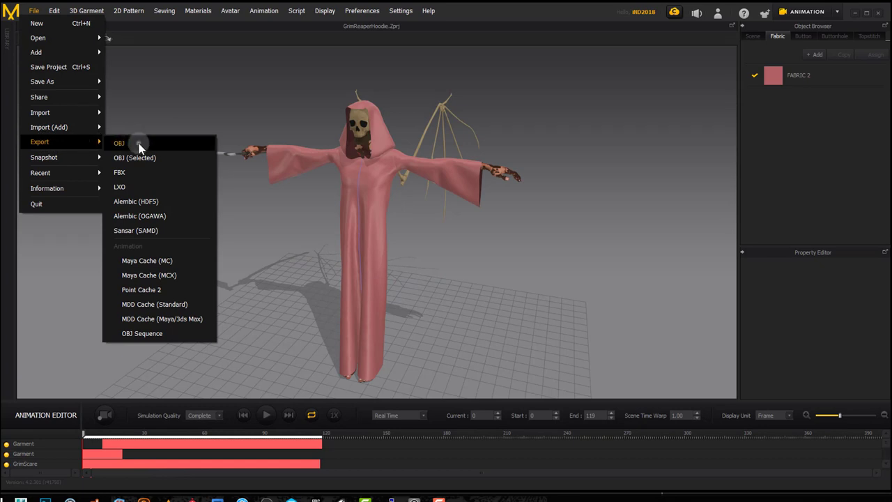
pyautogui.click(138, 145)
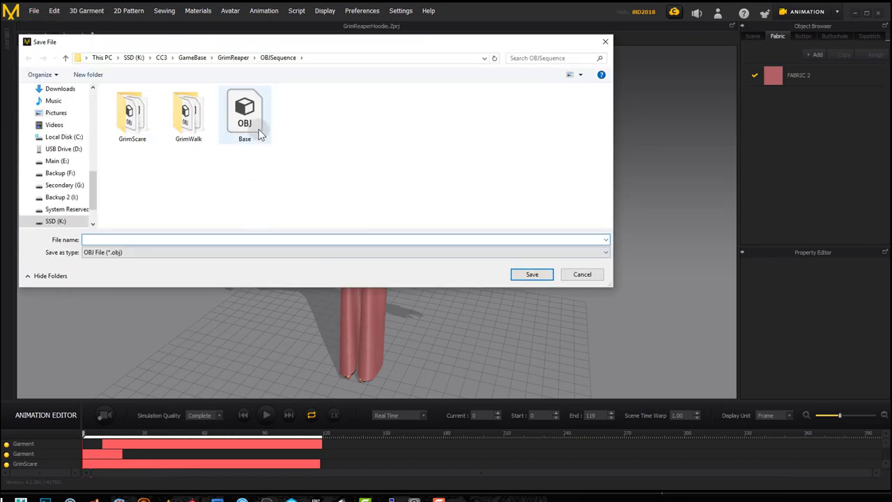
pyautogui.click(257, 127)
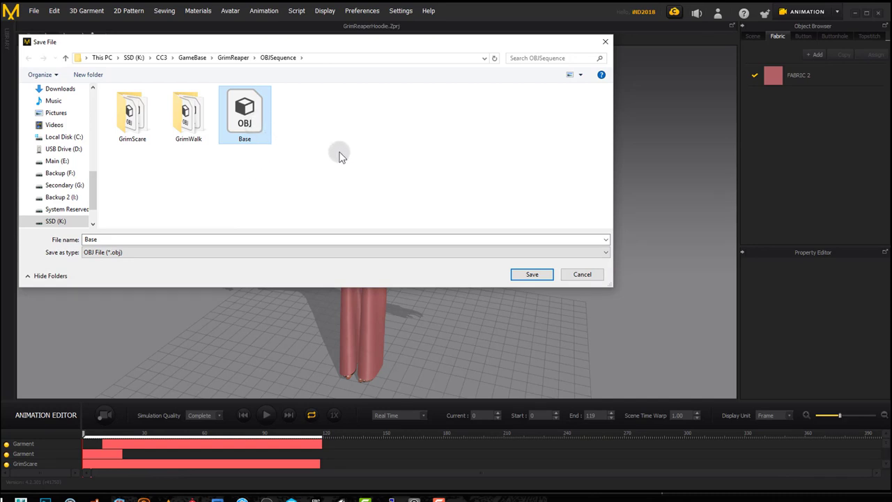
pyautogui.click(528, 275)
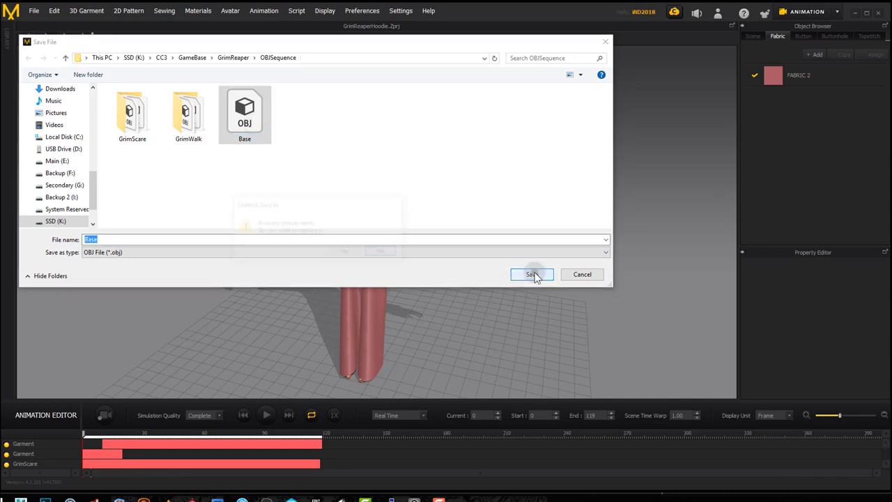
pyautogui.press('Return')
# Export all patterns as a single welded, thin object with unified UV coordinates at cm (DAZ Studio) scale.
pyautogui.moveTo(352, 34); pyautogui.dragTo(341, 20)
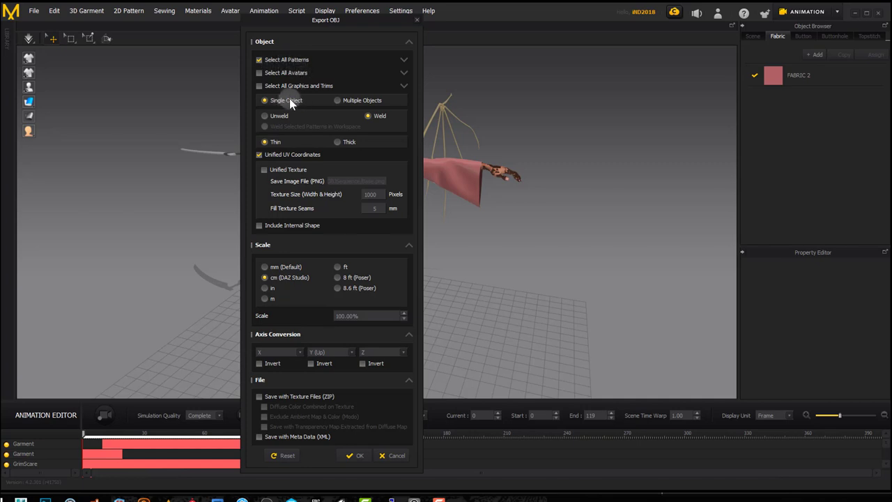
pyautogui.click(272, 140)
pyautogui.click(353, 455)
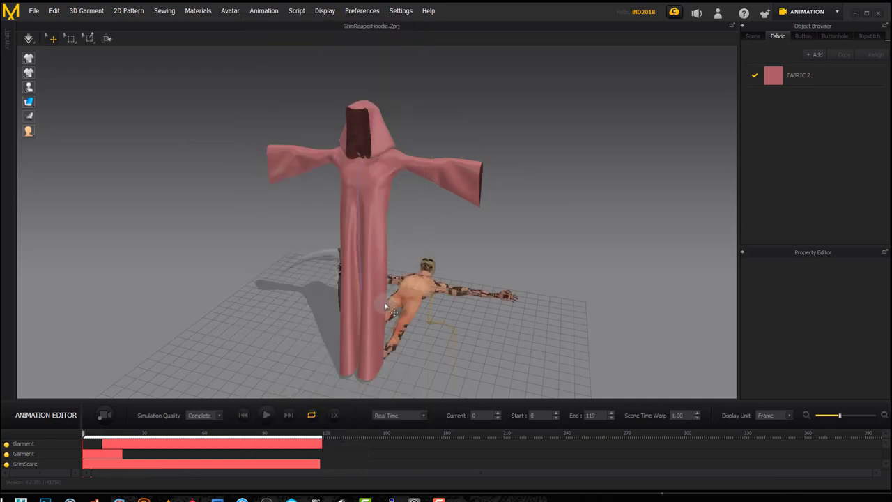
# Reload frame 0 on the animation timeline to bring the avatar back into its pose inside the robe.
pyautogui.click(93, 437)
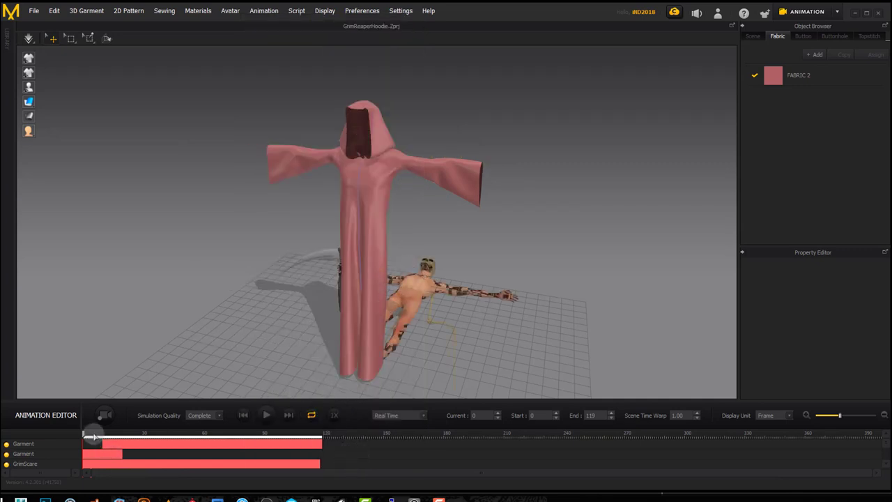
pyautogui.click(84, 434)
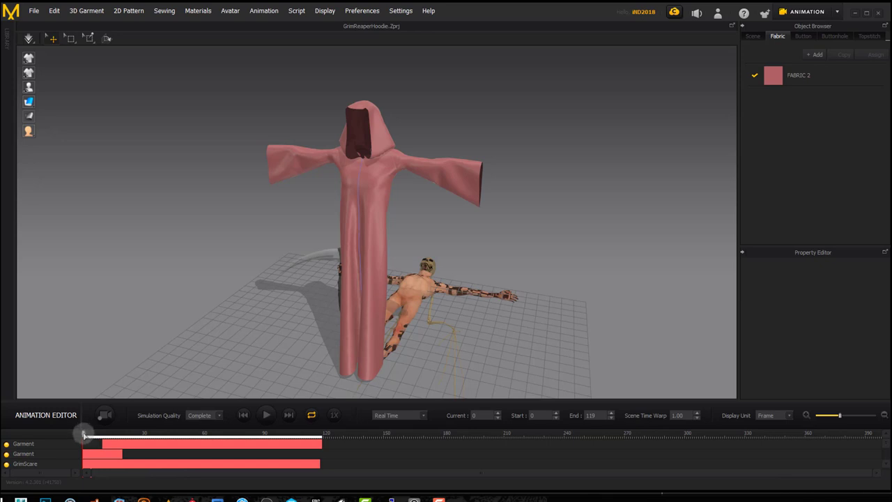
pyautogui.click(83, 435)
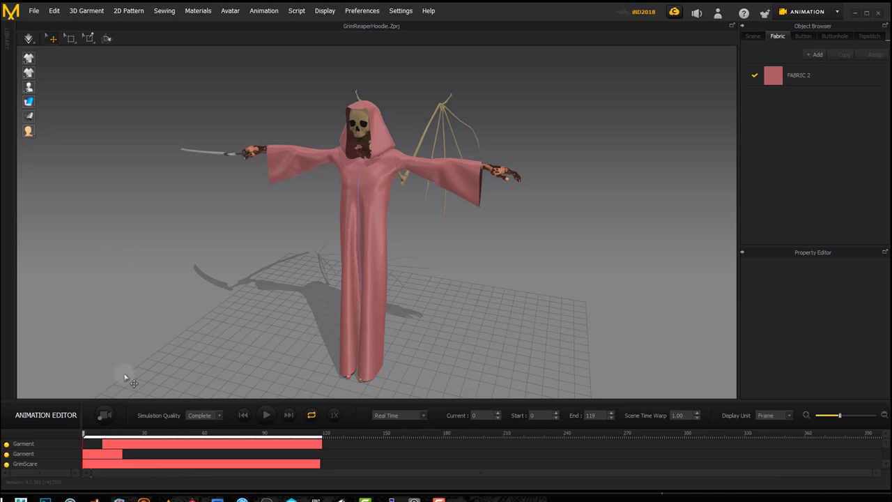
pyautogui.click(84, 436)
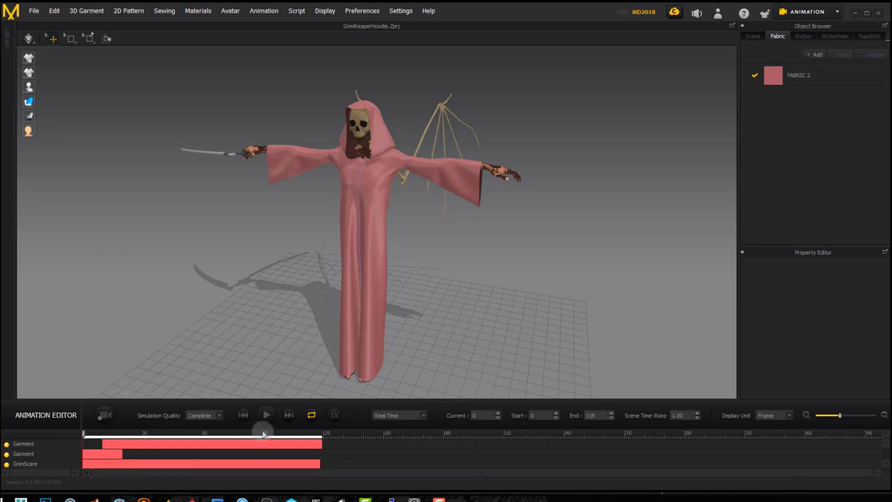
# Set the playback range to start at frame 10 and play the garment animation.
pyautogui.click(557, 412)
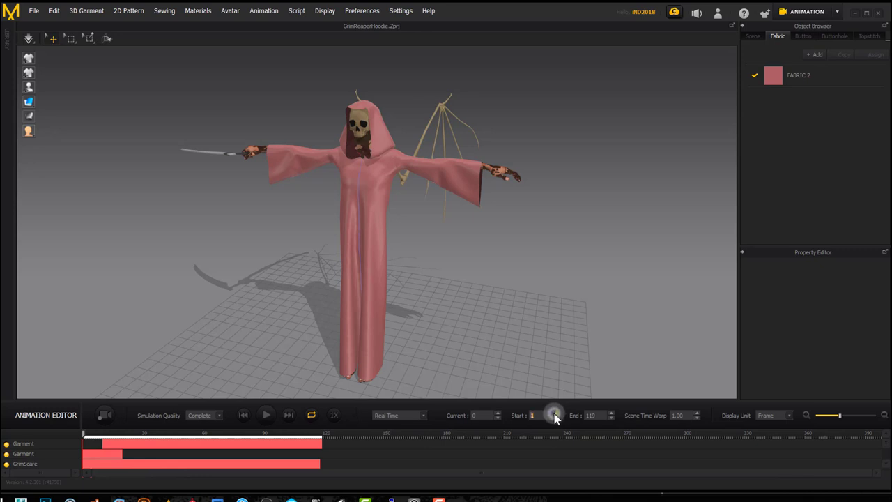
pyautogui.click(554, 414)
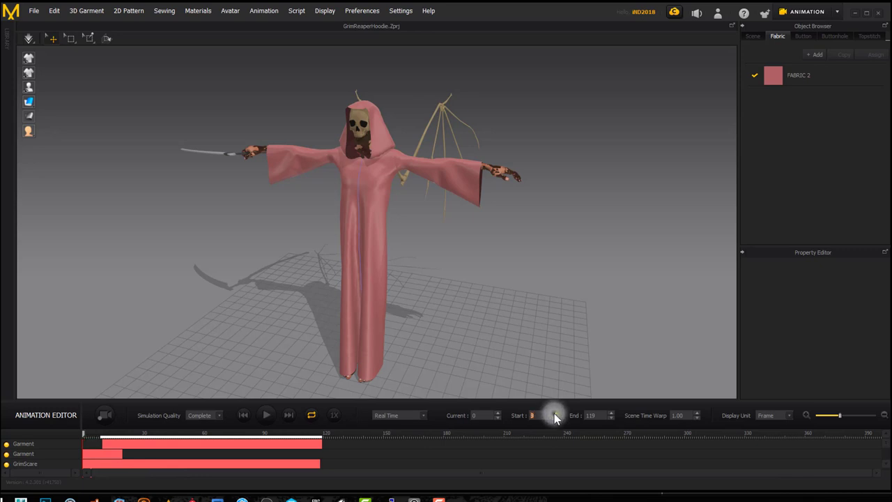
pyautogui.click(554, 413)
pyautogui.click(554, 413)
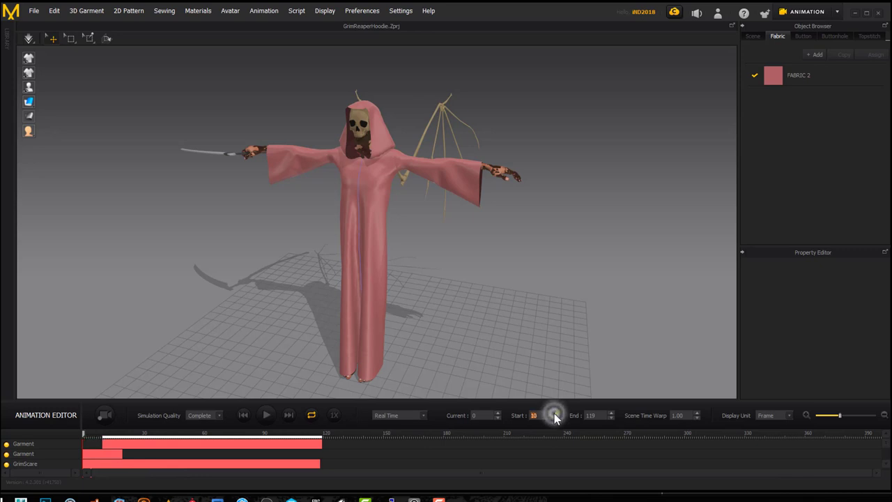
pyautogui.click(268, 416)
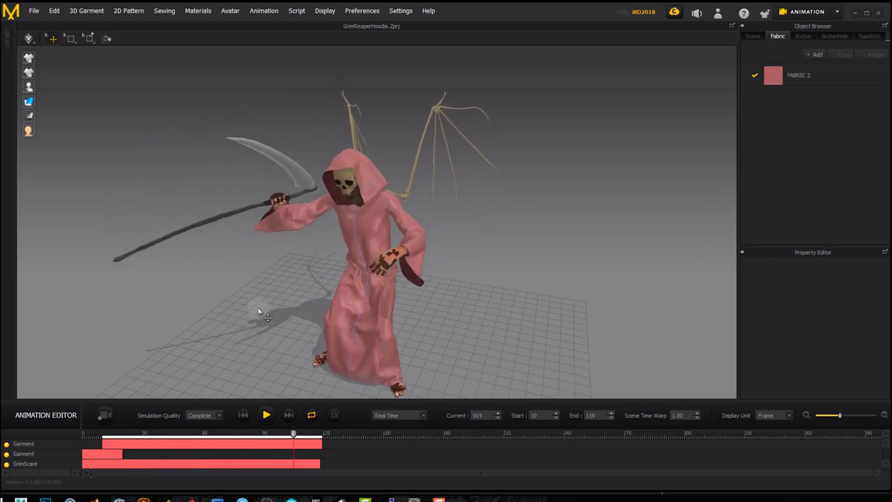
# Export the garment animation as an OBJ sequence named scare in the GrimScare folder, limited to the play region only.
pyautogui.click(104, 433)
pyautogui.click(33, 10)
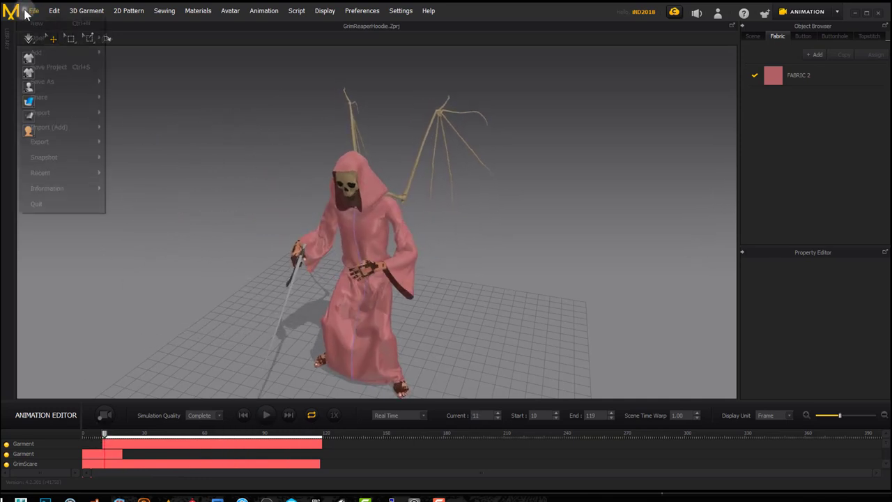
pyautogui.moveTo(53, 145)
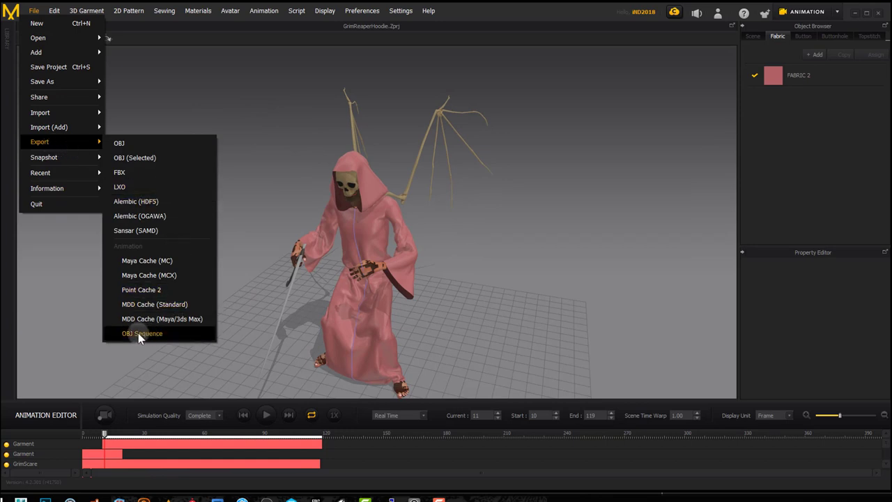
pyautogui.click(177, 332)
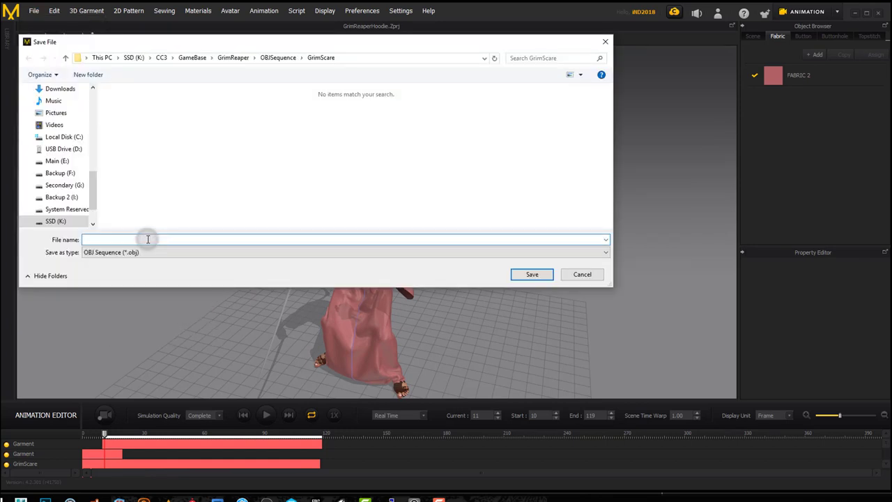
pyautogui.write('scare')
pyautogui.click(531, 275)
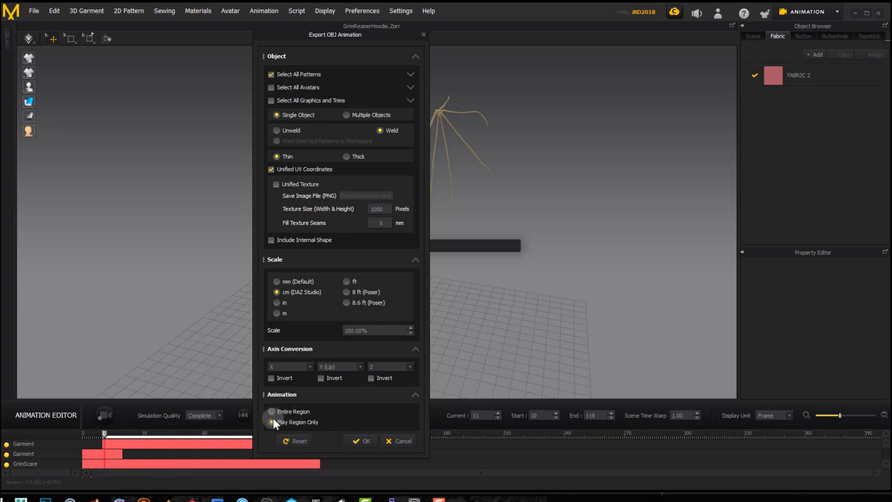
pyautogui.click(357, 441)
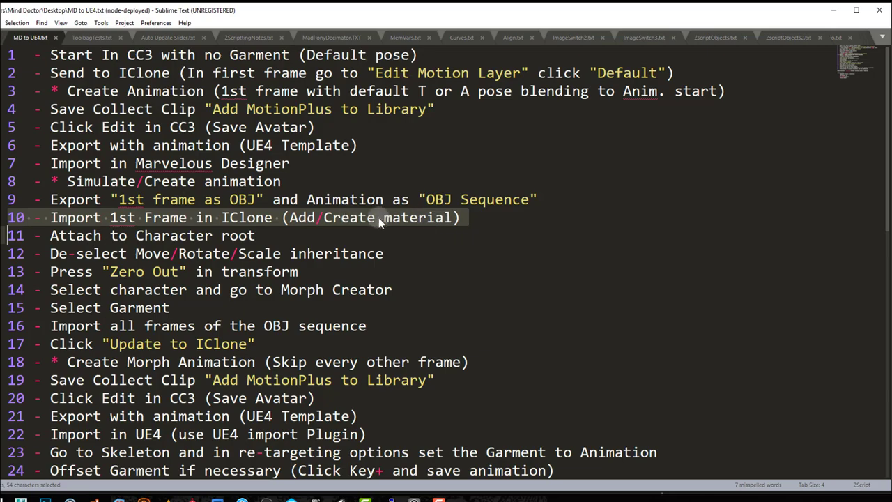
# Switch to iClone, import the Base OBJ from the OBJSequence folder, and check the robe on the character from several angles.
pyautogui.hotkey('alt', 'Tab')
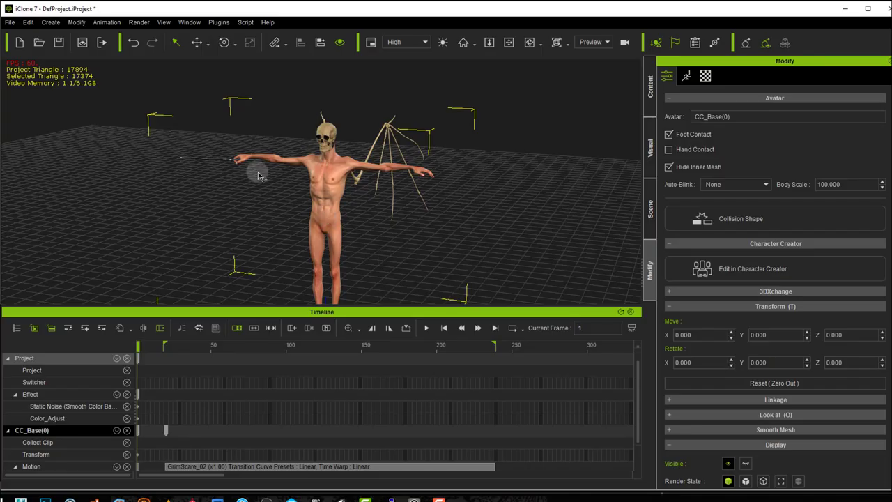
pyautogui.click(10, 22)
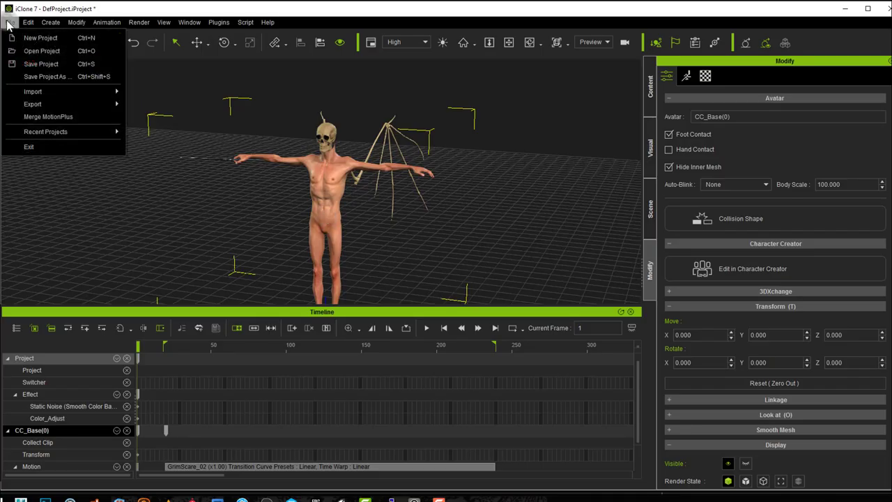
pyautogui.moveTo(53, 91)
pyautogui.click(164, 93)
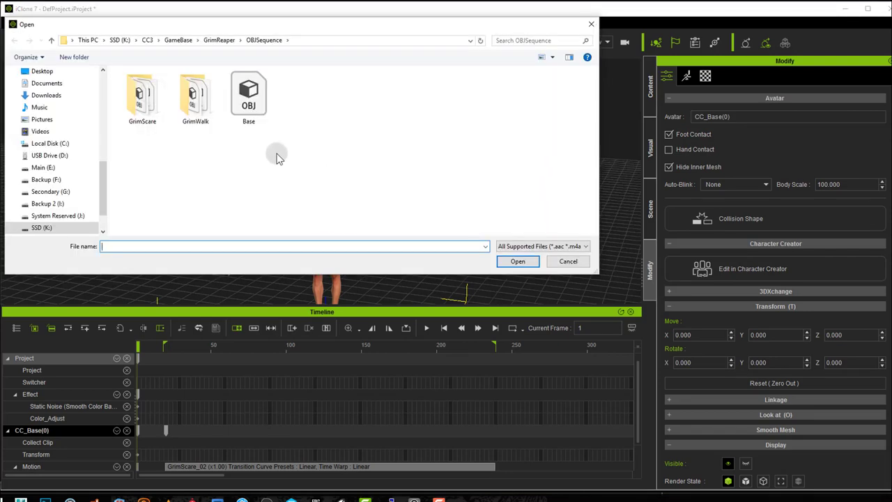
pyautogui.click(256, 106)
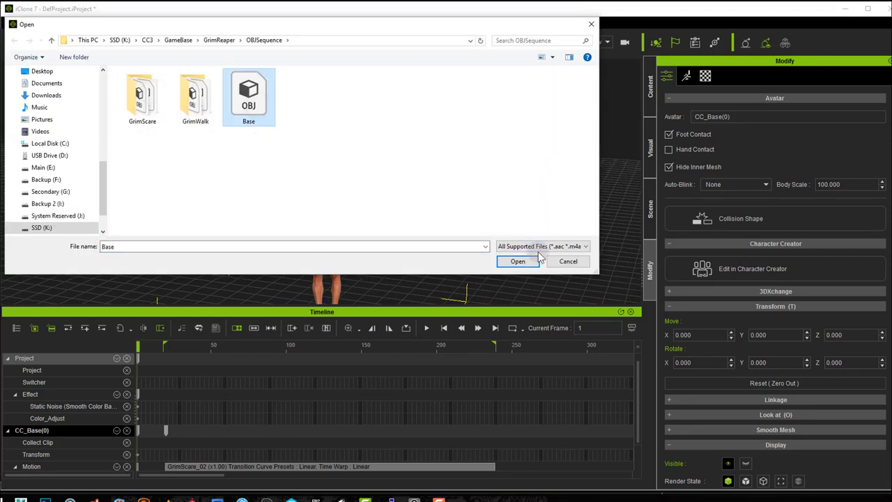
pyautogui.click(518, 261)
pyautogui.moveTo(418, 222); pyautogui.dragTo(30, 175, button='right')
pyautogui.moveTo(11, 234); pyautogui.dragTo(119, 198, button='right')
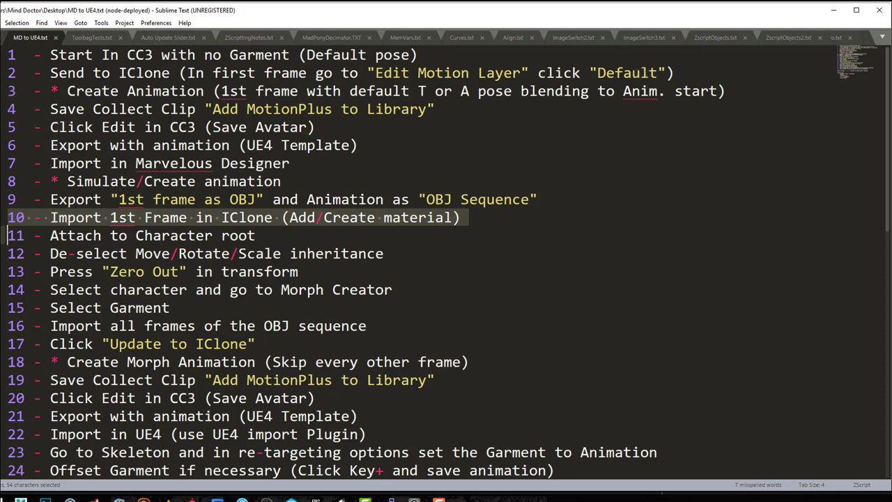
# Inspect the robe from the front in iClone and review the Base prop and the CC_Base(0) avatar's parts in the scene tree.
pyautogui.hotkey('alt', 'Tab')
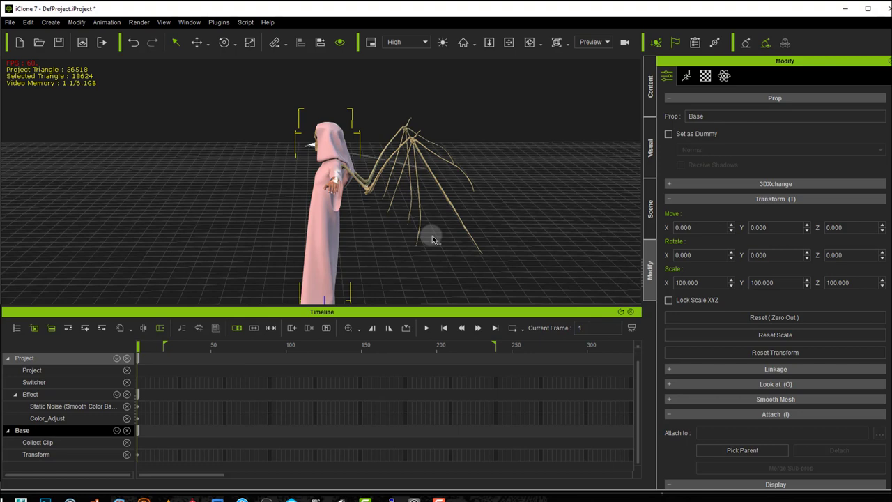
pyautogui.moveTo(378, 215); pyautogui.dragTo(561, 221, button='right')
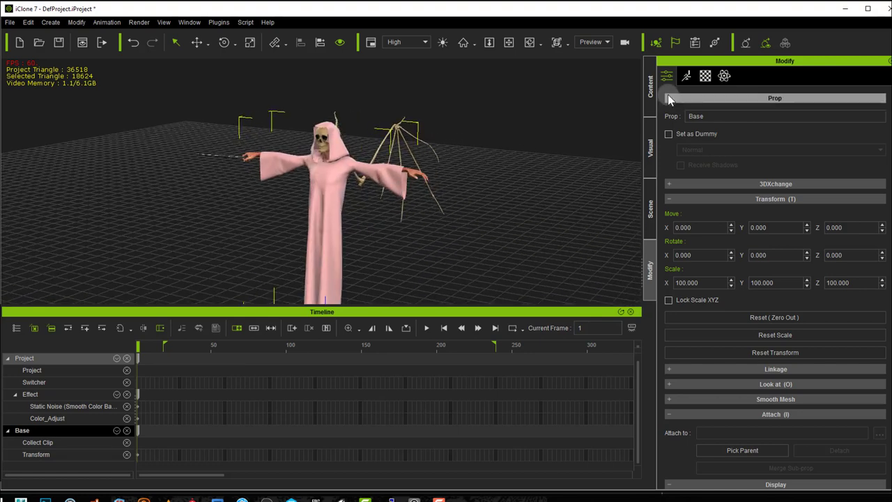
pyautogui.click(650, 212)
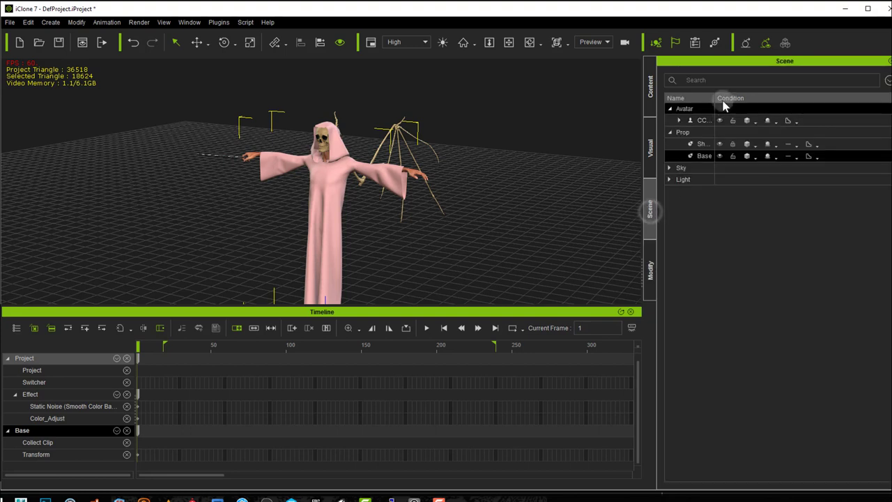
pyautogui.moveTo(714, 97); pyautogui.dragTo(781, 98)
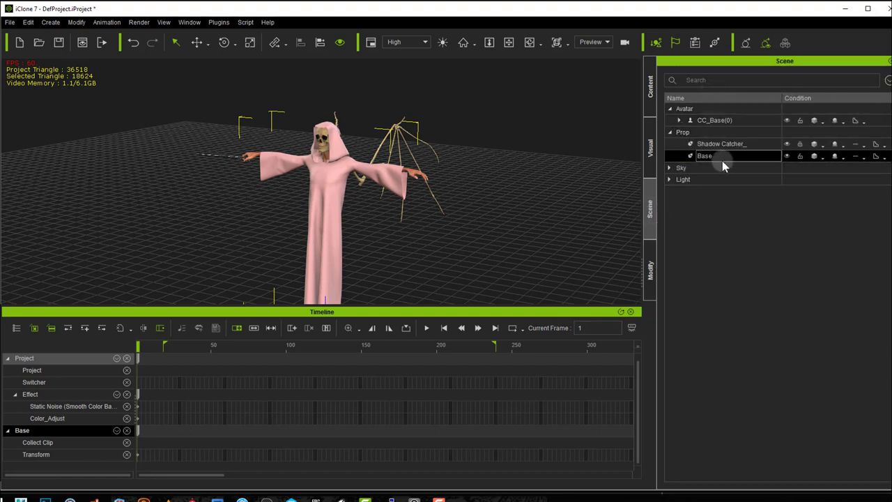
pyautogui.click(679, 120)
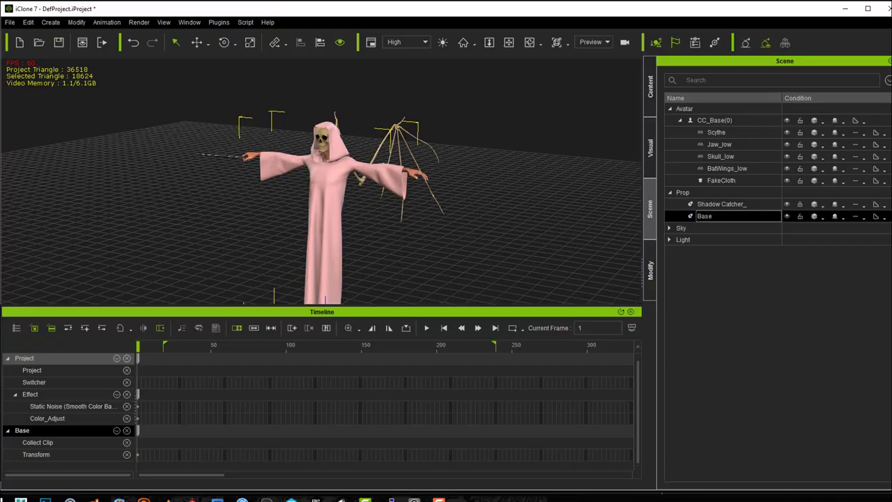
# Consult the character root attachment line of the MD to UE4 notes in Sublime Text and view the Base prop's material settings in iClone.
pyautogui.hotkey('alt', 'Tab')
pyautogui.moveTo(51, 236); pyautogui.dragTo(255, 236)
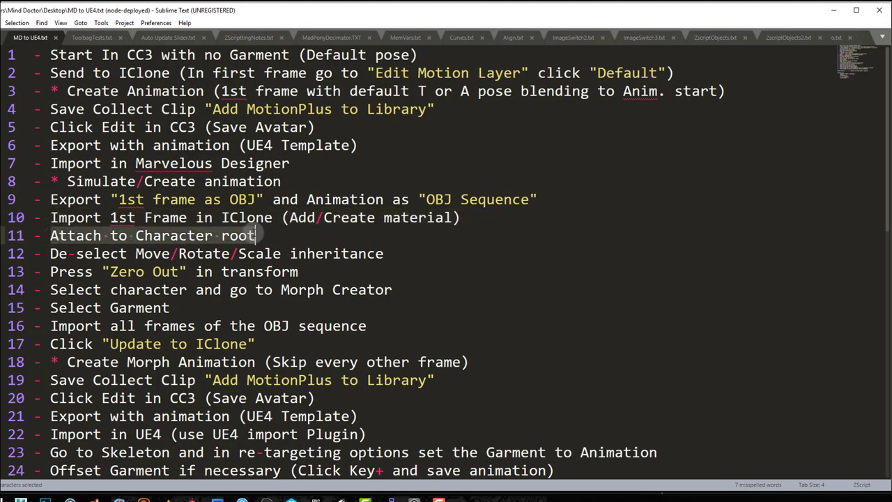
pyautogui.hotkey('alt', 'Tab')
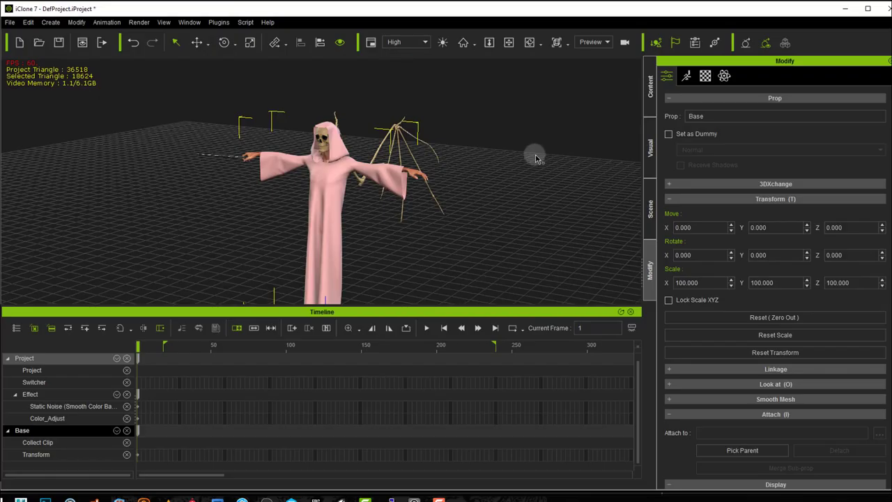
pyautogui.click(706, 76)
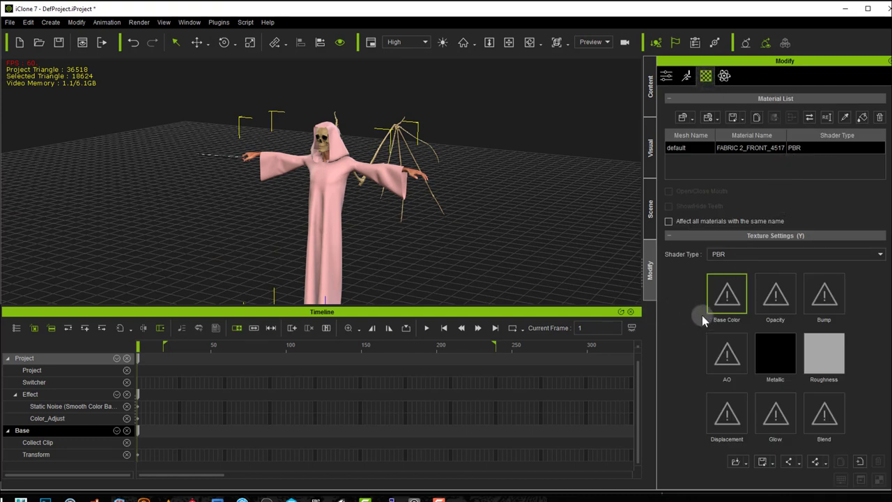
# Switch to Substance Painter and create a project from the Base OBJ in OBJSequence, with 2048 resolution and OpenGL normal map format.
pyautogui.hotkey('alt', 'Tab')
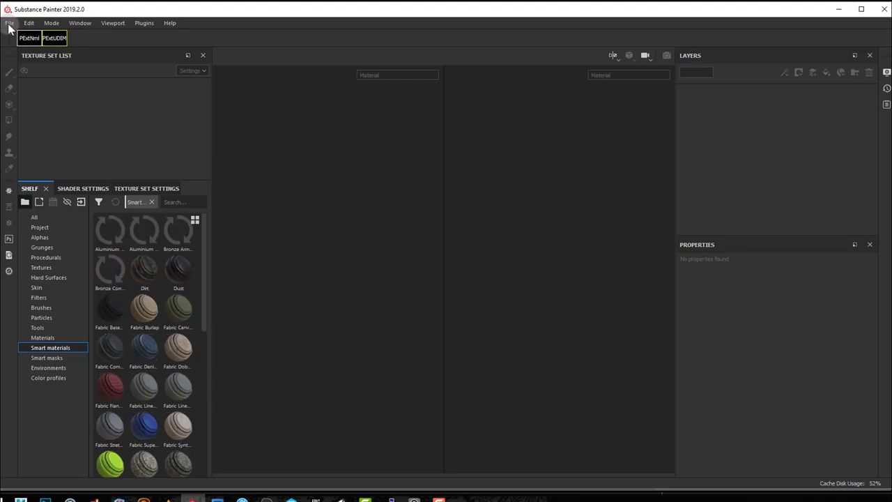
pyautogui.click(10, 24)
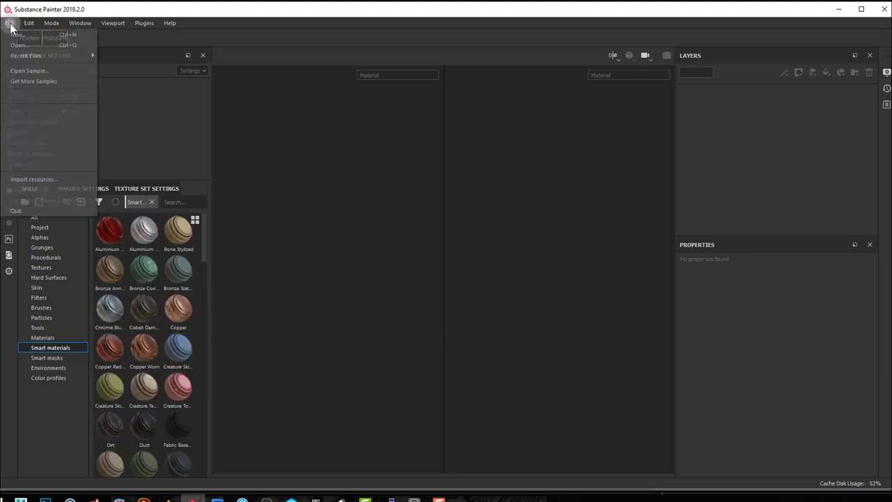
pyautogui.click(24, 30)
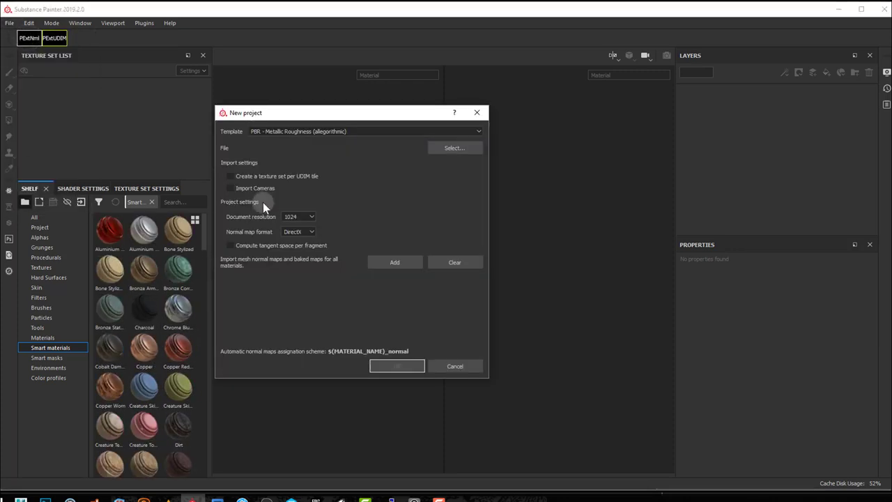
pyautogui.click(296, 232)
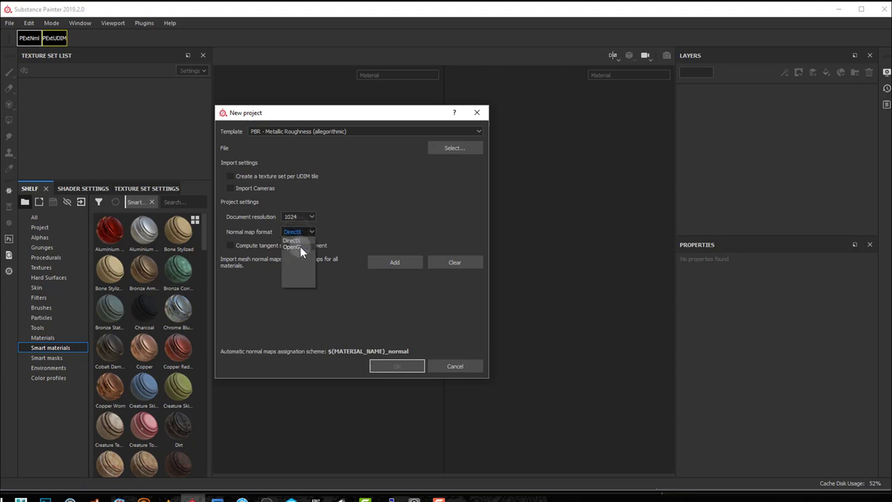
pyautogui.click(299, 246)
pyautogui.click(305, 216)
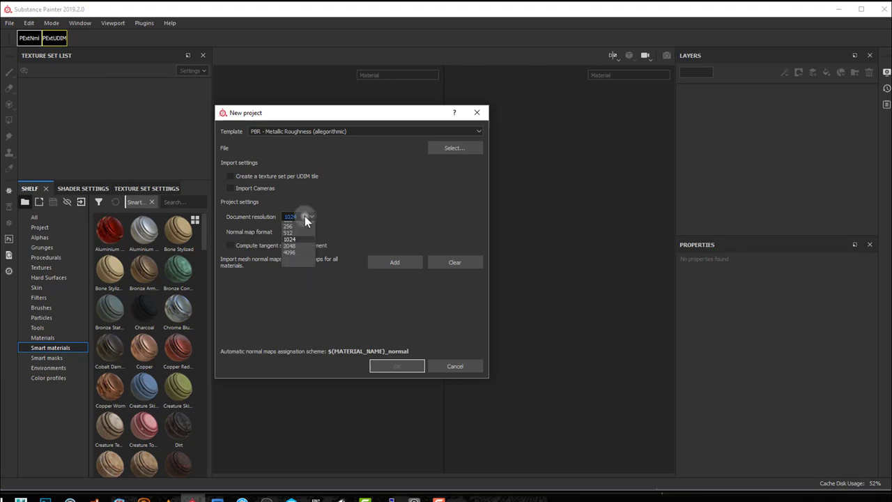
pyautogui.click(298, 251)
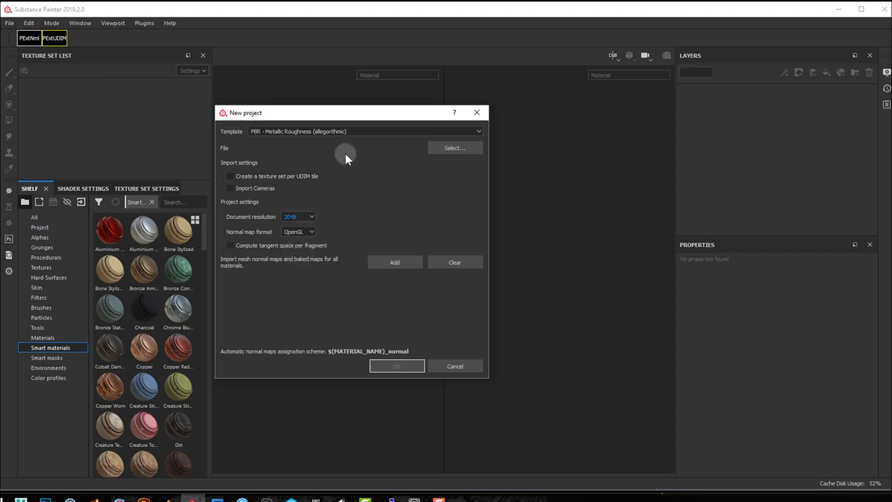
pyautogui.click(444, 149)
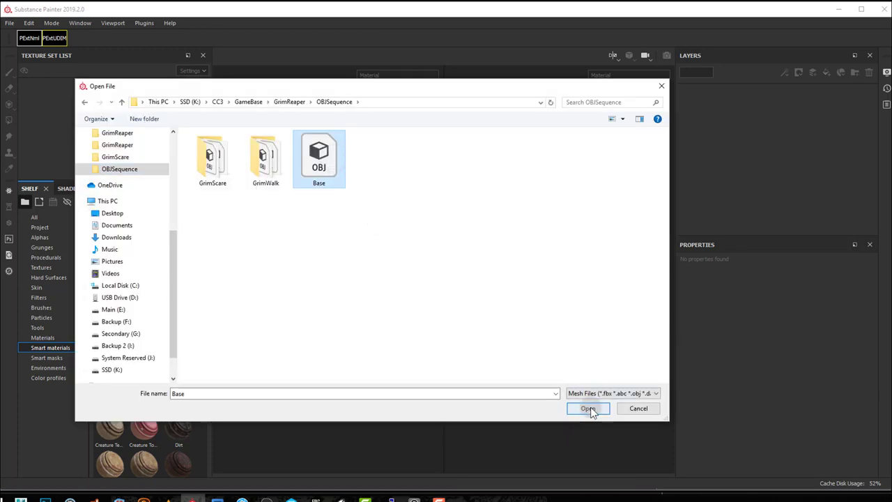
pyautogui.click(589, 408)
pyautogui.click(409, 363)
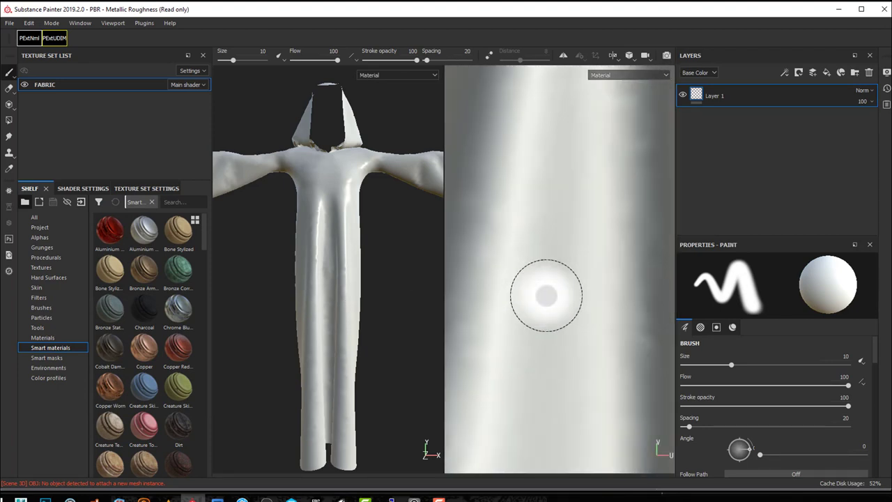
# Set up mesh map baking for the FABRIC texture set with ID and Thickness excluded and an output size of 2048.
pyautogui.scroll(-5, 545, 295)
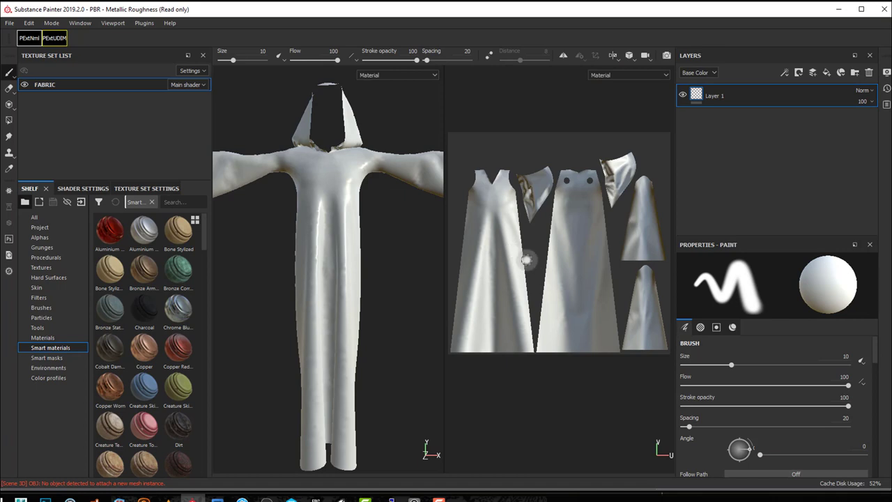
pyautogui.click(140, 191)
pyautogui.click(179, 364)
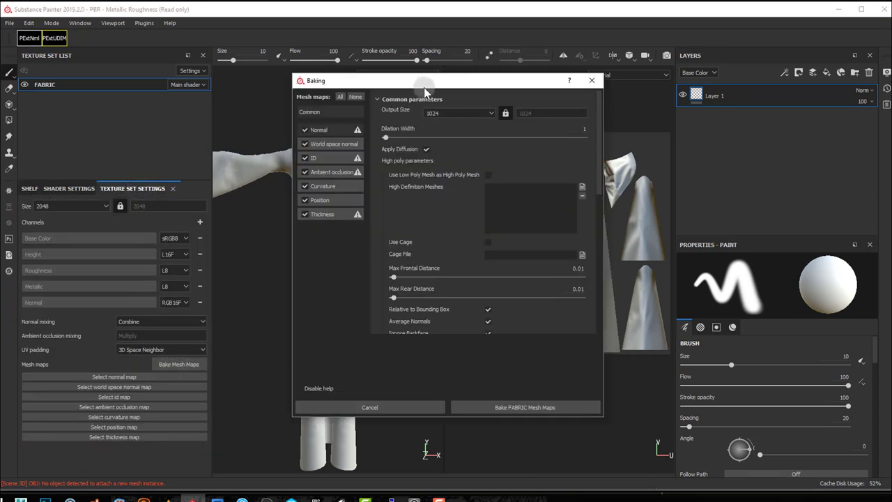
pyautogui.moveTo(423, 87); pyautogui.dragTo(335, 83)
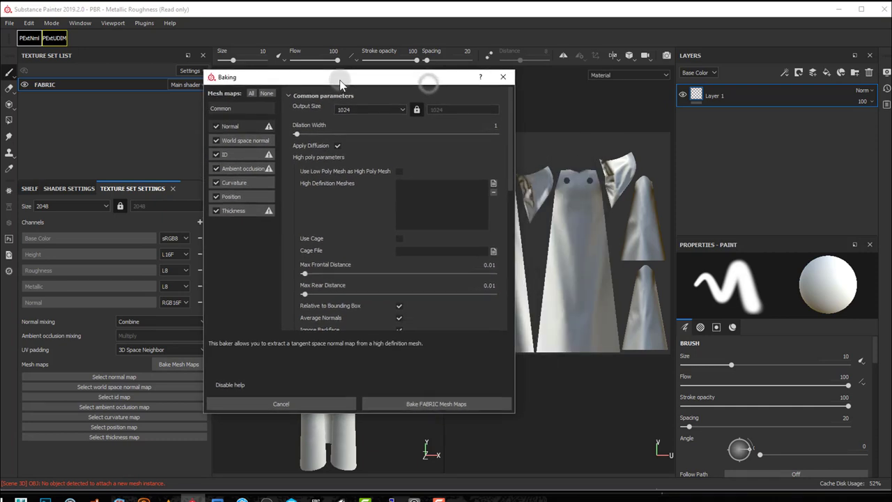
pyautogui.click(216, 154)
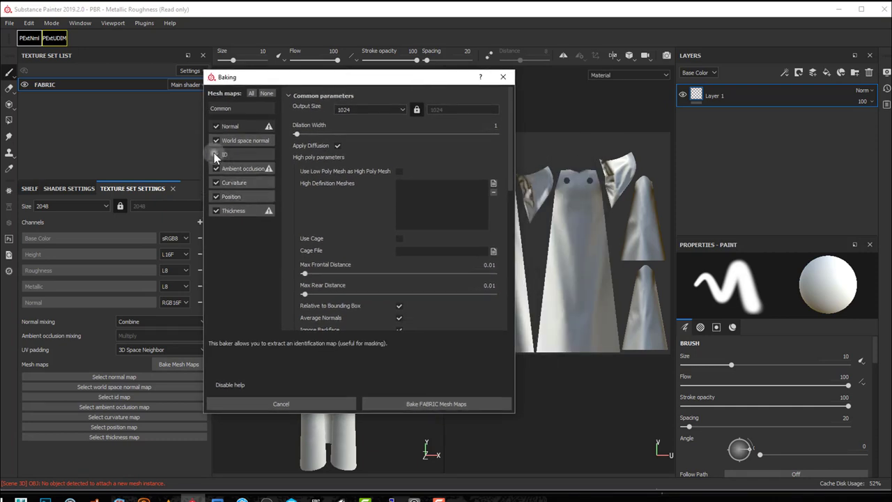
pyautogui.click(217, 210)
pyautogui.click(384, 108)
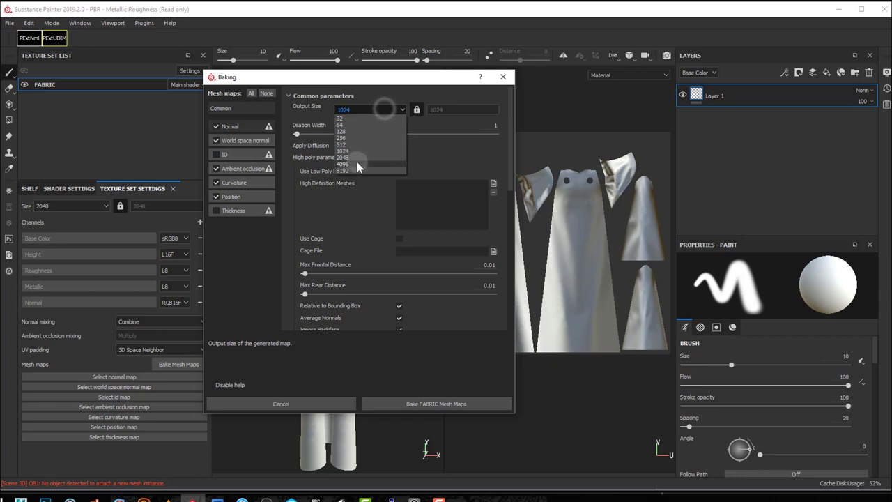
pyautogui.click(355, 157)
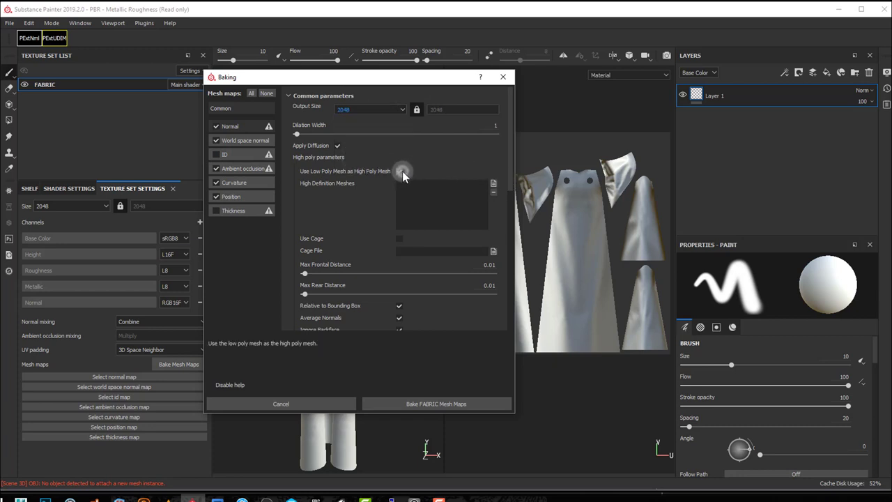
# Set the baking antialiasing to Subsampling 2x2 and bake the FABRIC mesh maps.
pyautogui.scroll(-3, 504, 304)
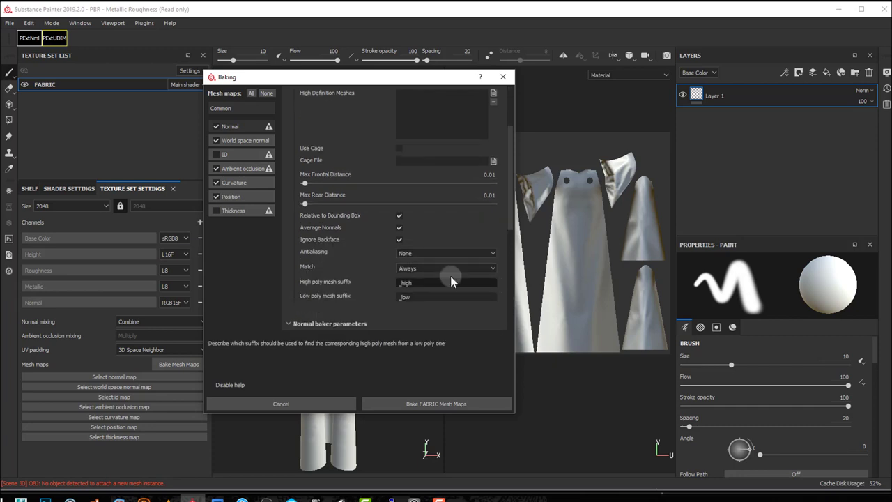
pyautogui.click(425, 255)
pyautogui.click(427, 266)
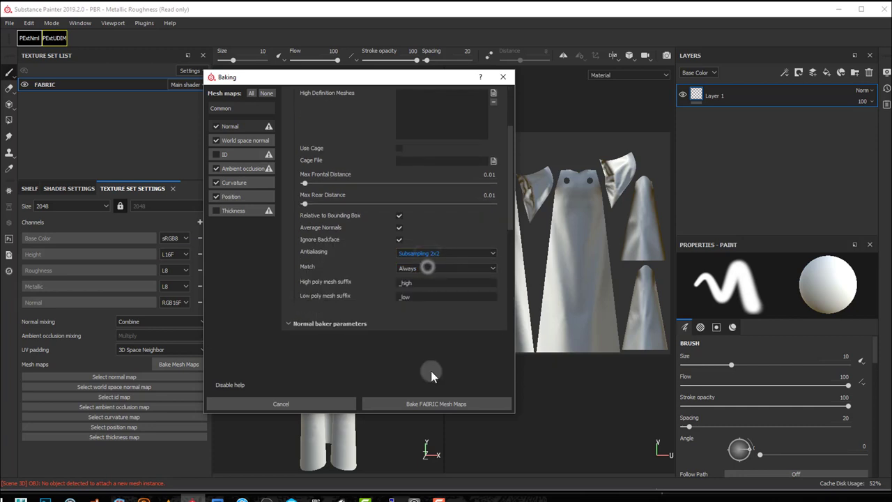
pyautogui.click(396, 404)
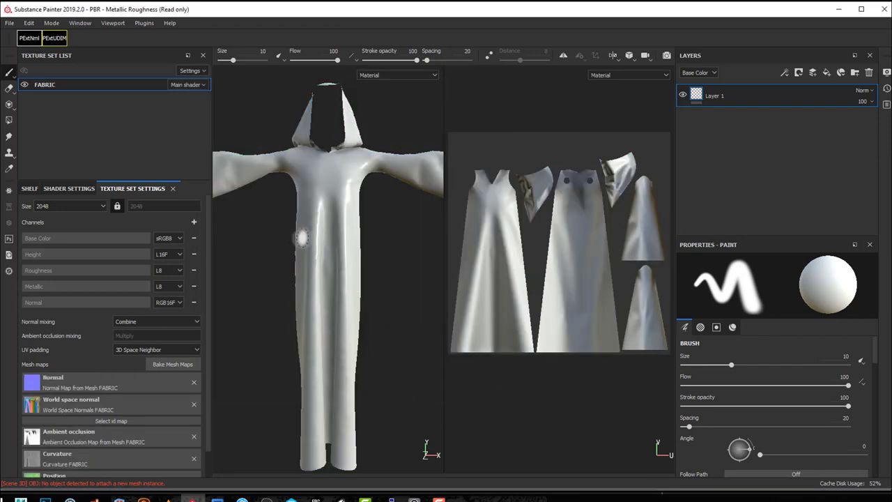
# Rename the FABRIC texture set as Vest.
pyautogui.doubleClick(46, 84)
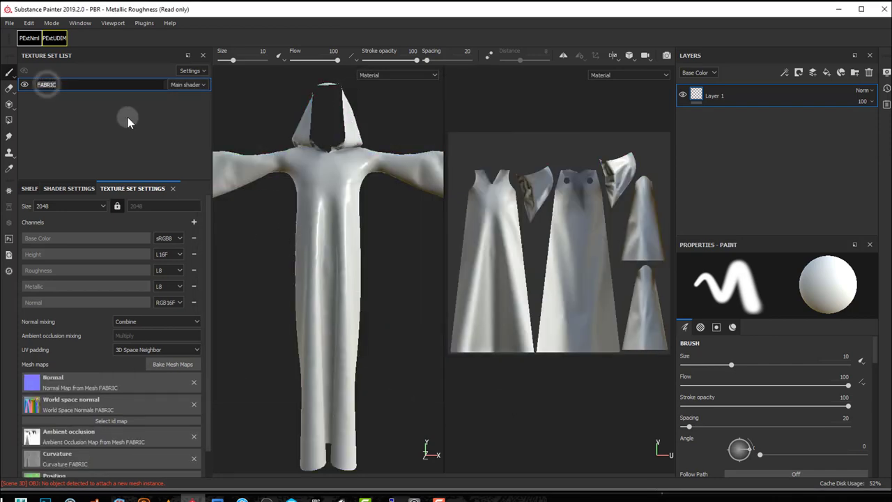
pyautogui.write('Vest')
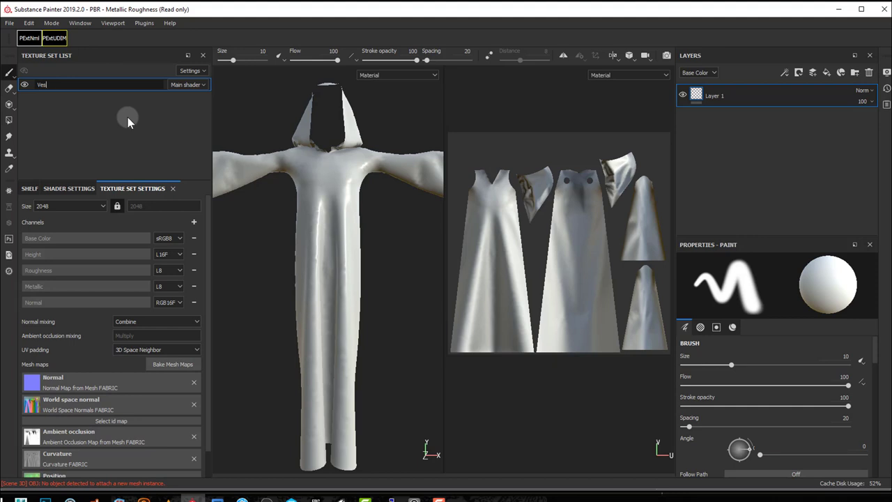
pyautogui.press('Return')
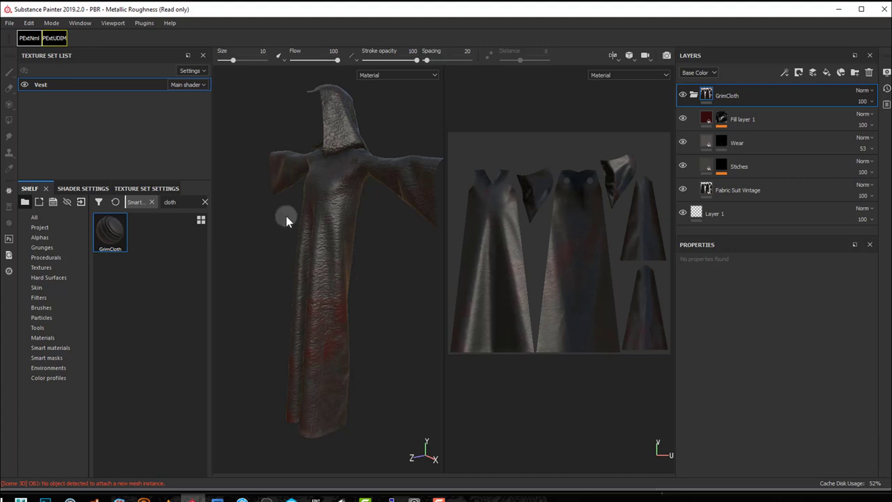
# Export the Vest textures with the Document channels + Normal + AO (No Alpha) configuration.
pyautogui.click(10, 23)
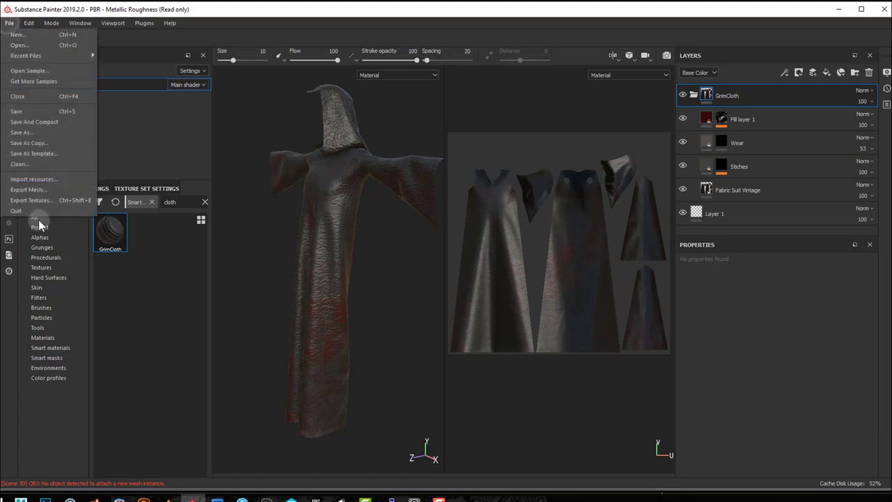
pyautogui.click(32, 200)
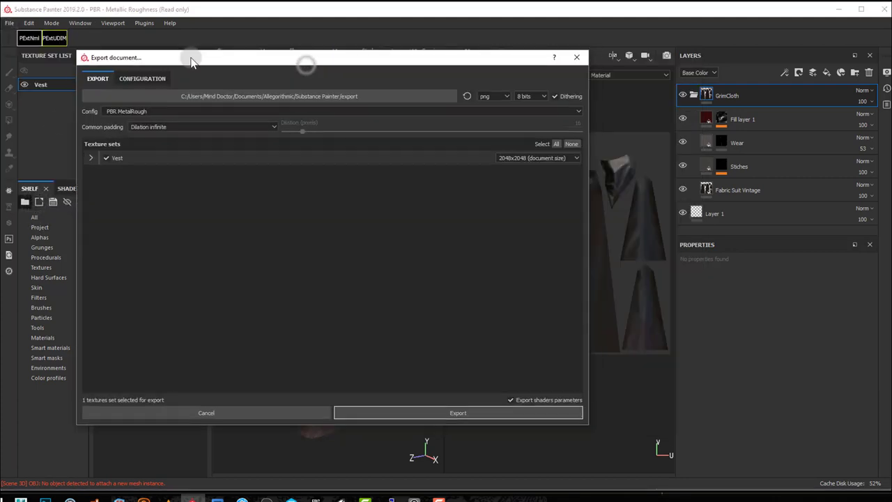
pyautogui.click(172, 110)
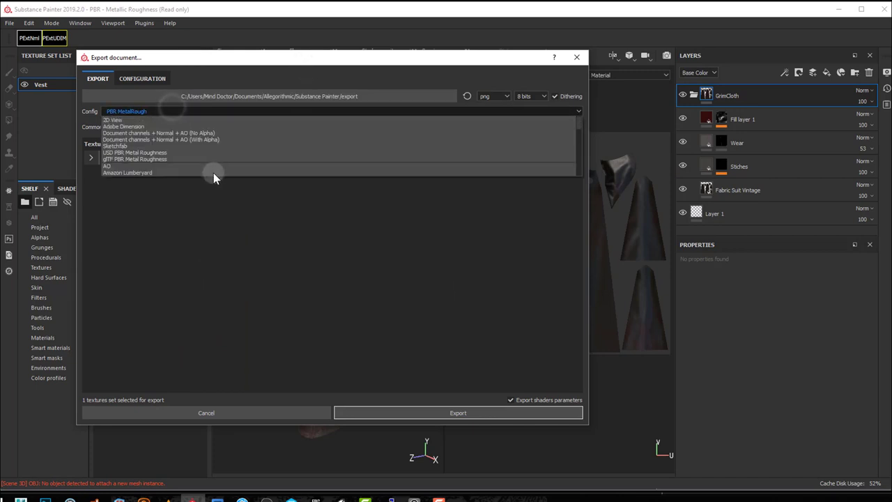
pyautogui.click(195, 133)
pyautogui.click(89, 158)
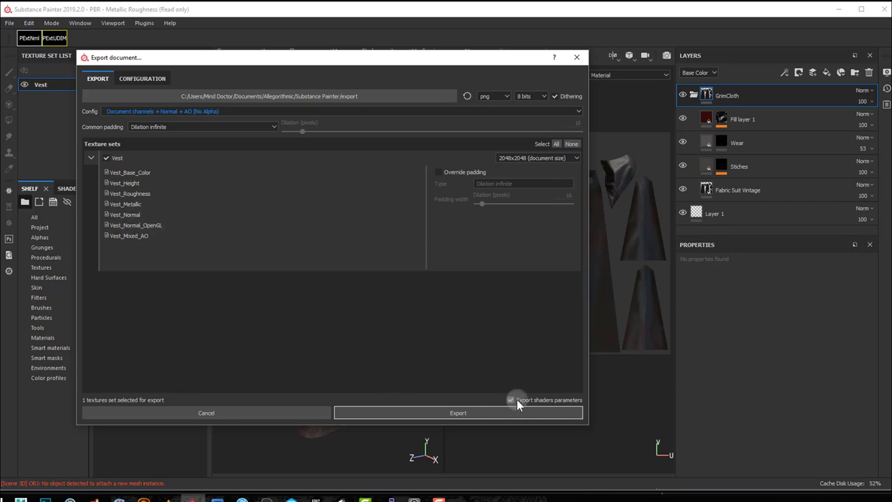
pyautogui.click(493, 411)
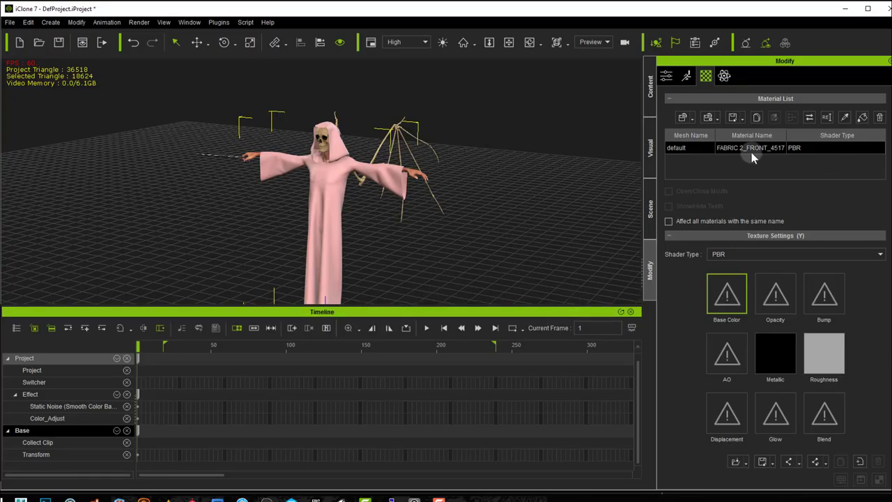
# In iClone, rename the Base prop's robe material as Vest_mat.
pyautogui.click(744, 149)
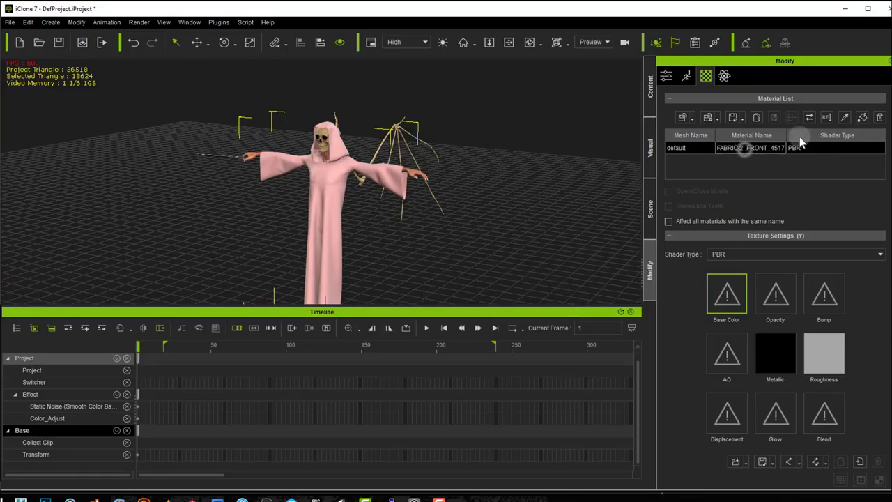
pyautogui.click(831, 117)
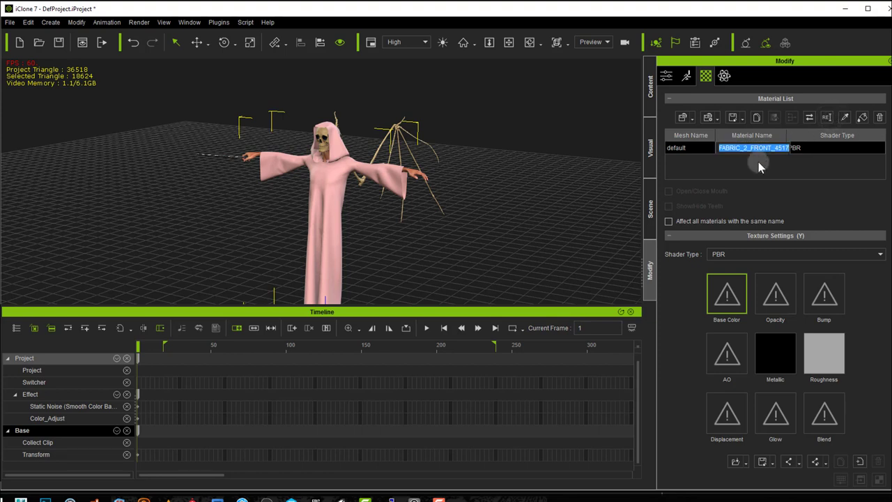
pyautogui.write('Vest')
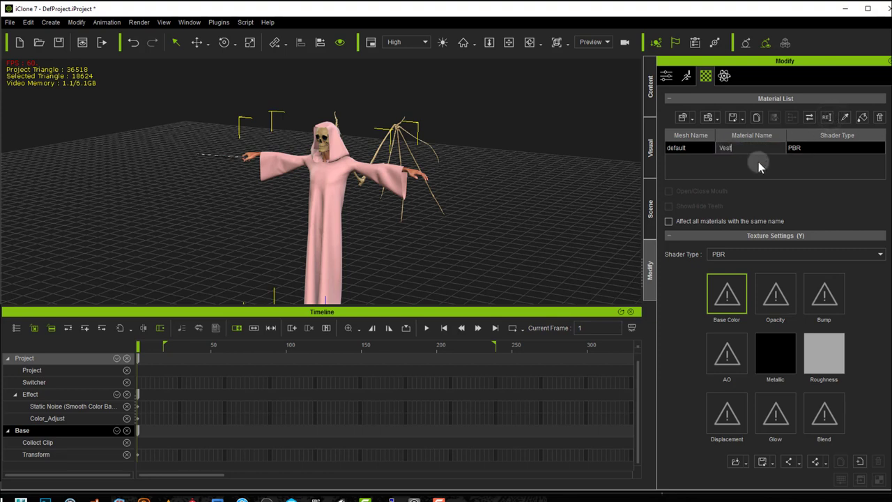
pyautogui.write('_mat')
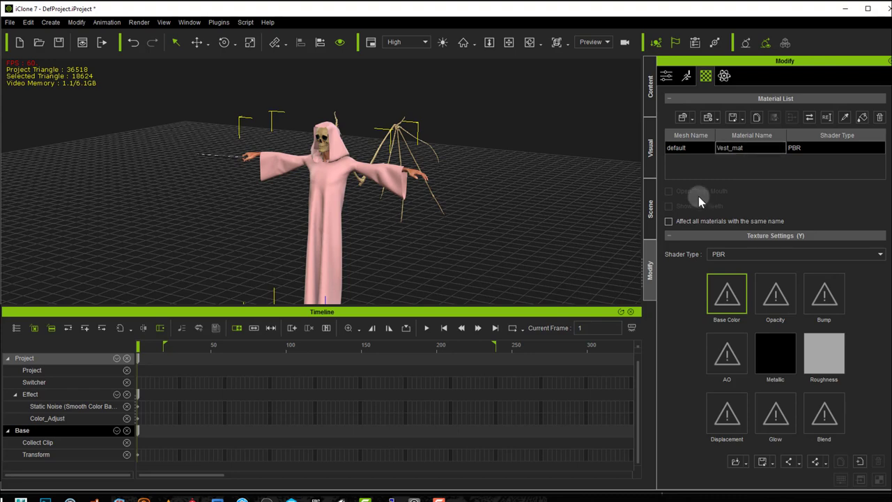
pyautogui.press('Return')
# Open the Textures folder inside OBJSequence in File Explorer and assign Vest_Mixed_AO to the robe material's AO channel.
pyautogui.hotkey('alt', 'Tab')
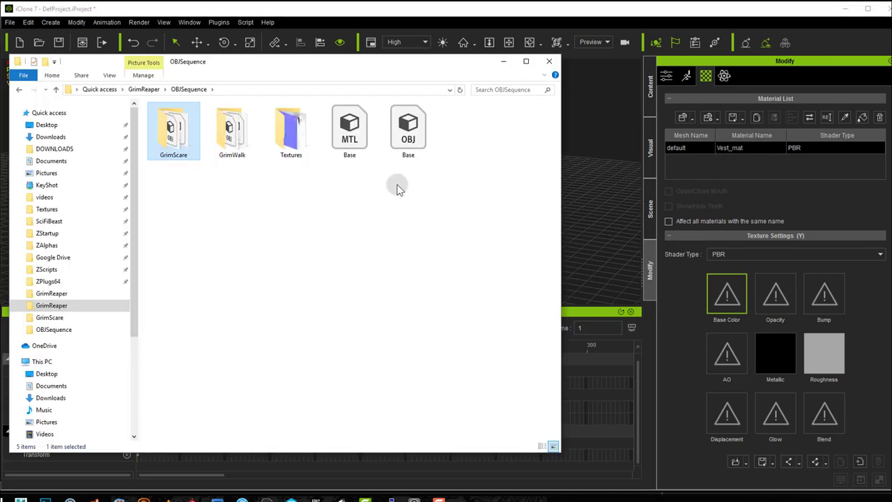
pyautogui.doubleClick(291, 129)
pyautogui.moveTo(352, 68); pyautogui.dragTo(214, 77)
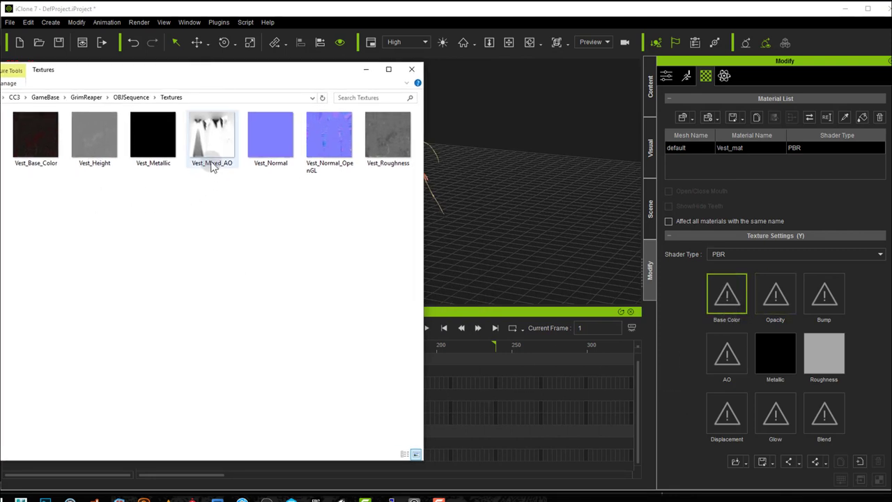
pyautogui.moveTo(211, 134); pyautogui.dragTo(732, 359)
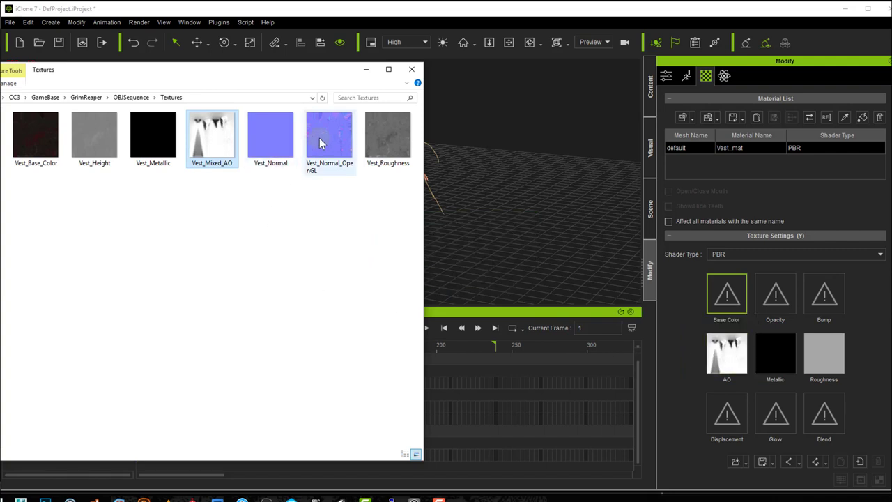
# Load Vest_Normal_OpenGL into the Bump channel as a normal map and assign Vest_Roughness to the Roughness channel.
pyautogui.moveTo(322, 143); pyautogui.dragTo(825, 301)
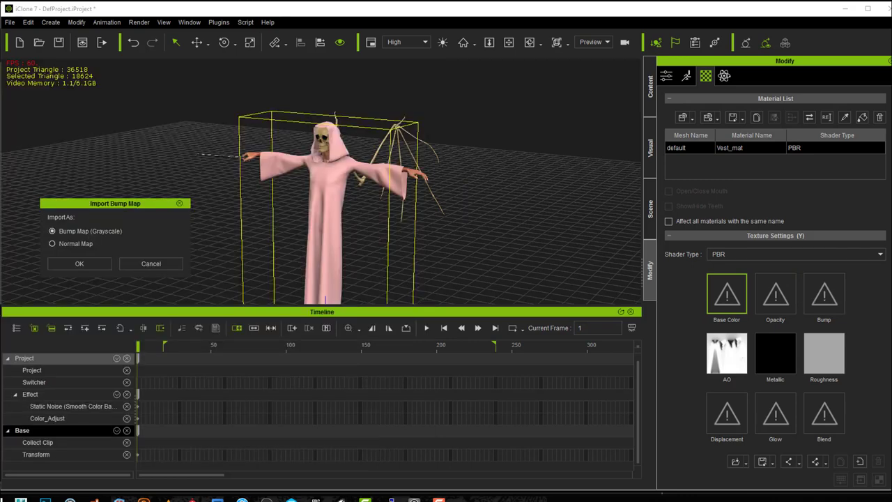
pyautogui.click(64, 243)
pyautogui.click(75, 262)
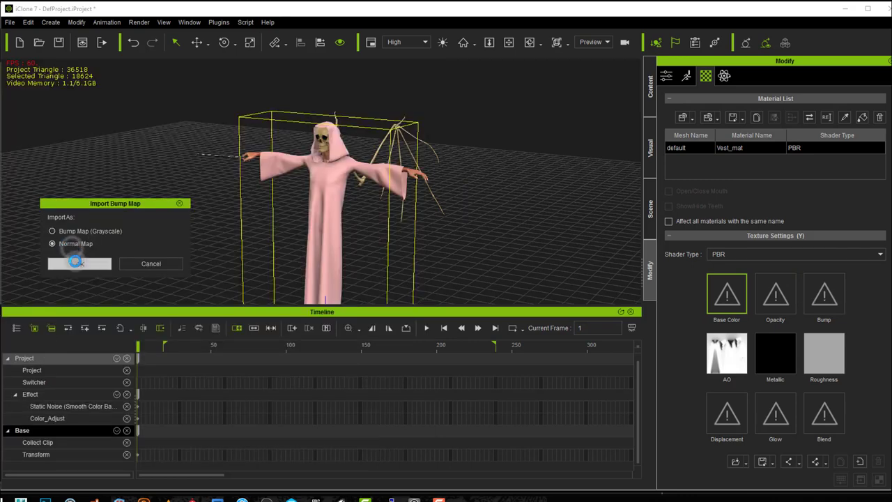
pyautogui.moveTo(391, 140); pyautogui.dragTo(819, 356)
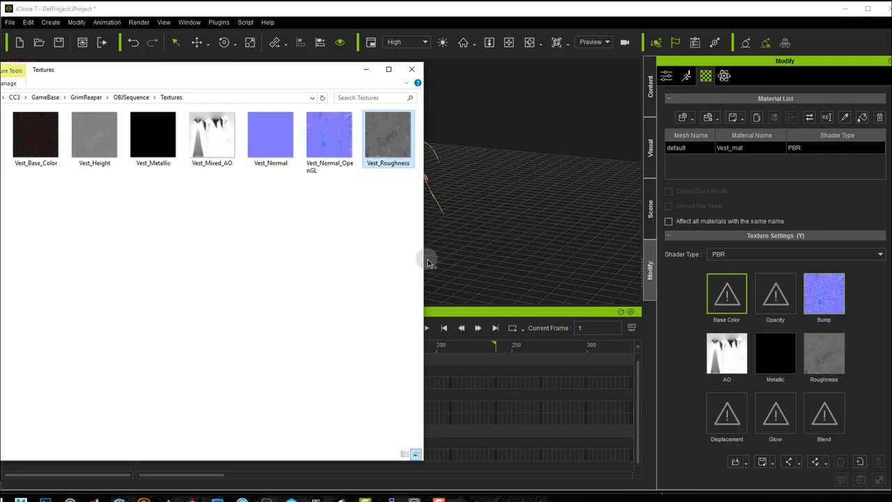
# Assign Vest_Metallic to the robe material's Metallic channel and Vest_Base_Color to its Base Color channel.
pyautogui.moveTo(153, 138); pyautogui.dragTo(779, 362)
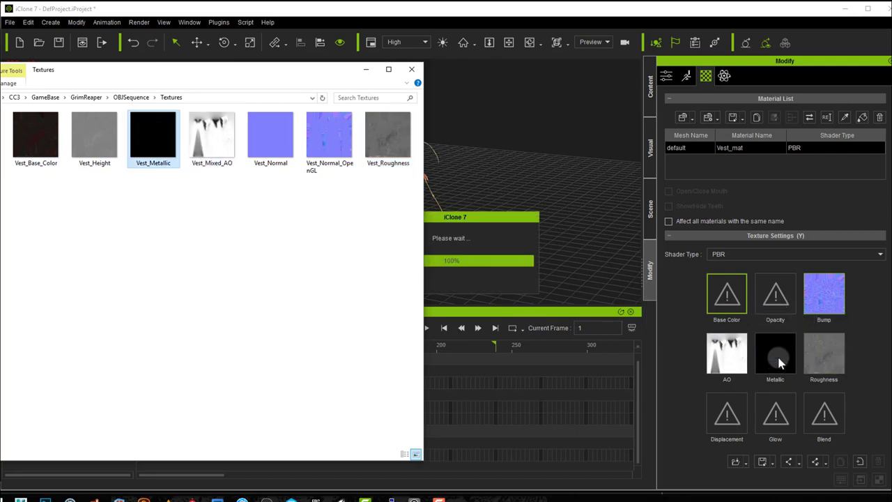
pyautogui.moveTo(35, 138); pyautogui.dragTo(726, 296)
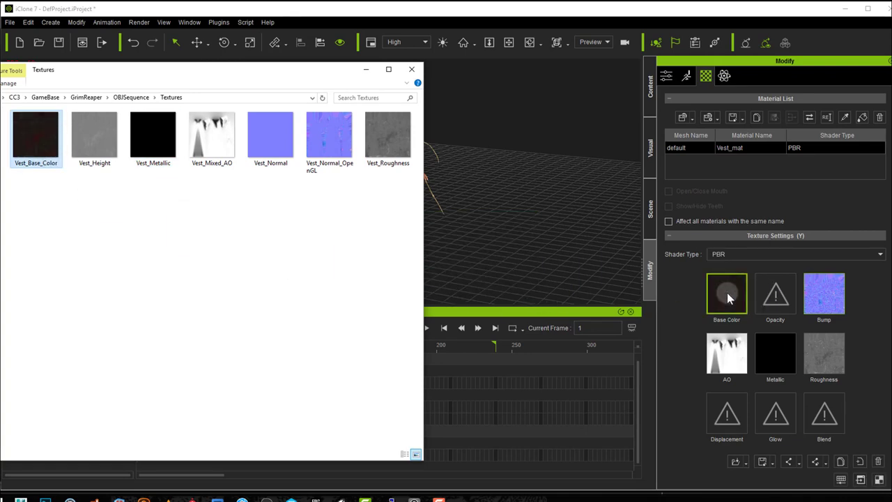
pyautogui.click(365, 9)
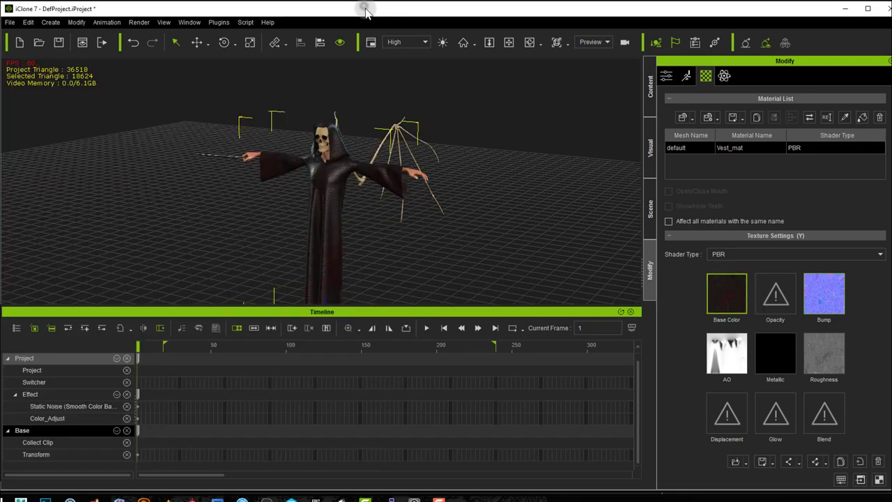
pyautogui.scroll(5, 313, 191)
pyautogui.scroll(-6, 312, 191)
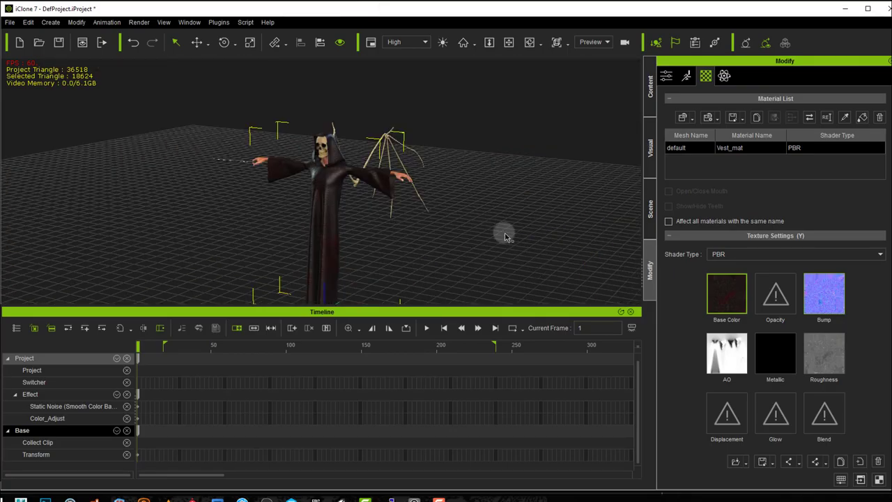
# Following the pipeline notes, attach the Base prop to the CC_Base(0) character and rename the prop as Vest.
pyautogui.hotkey('alt', 'Tab')
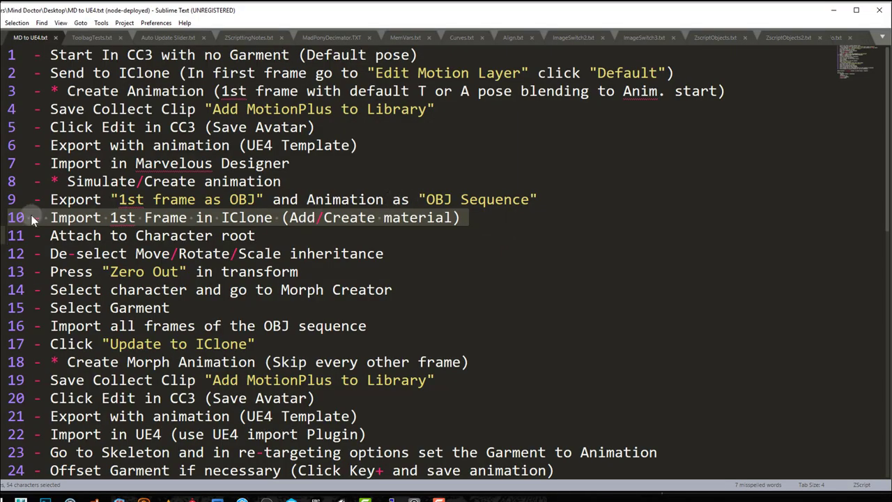
pyautogui.moveTo(7, 235); pyautogui.dragTo(7, 254)
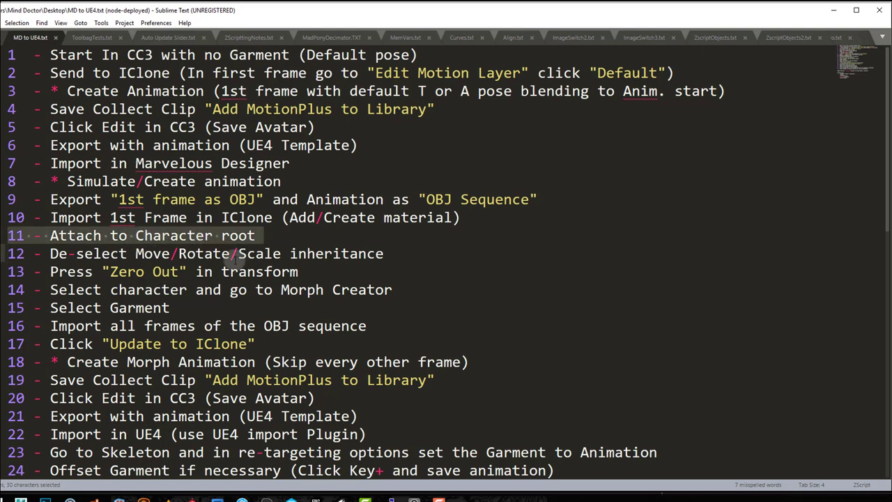
pyautogui.hotkey('alt', 'Tab')
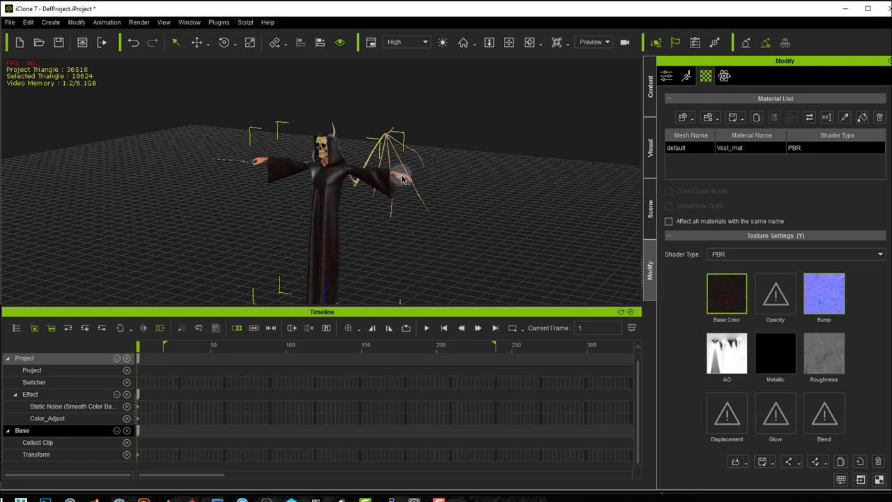
pyautogui.click(666, 76)
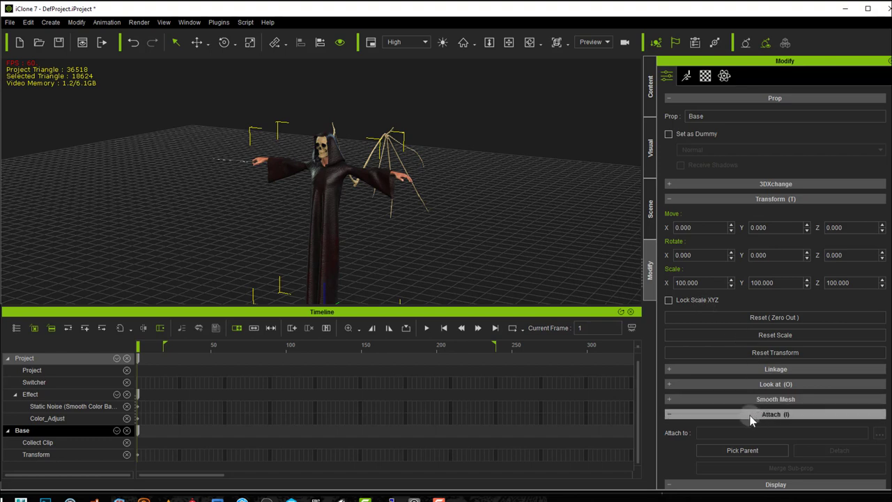
pyautogui.scroll(-2, 756, 414)
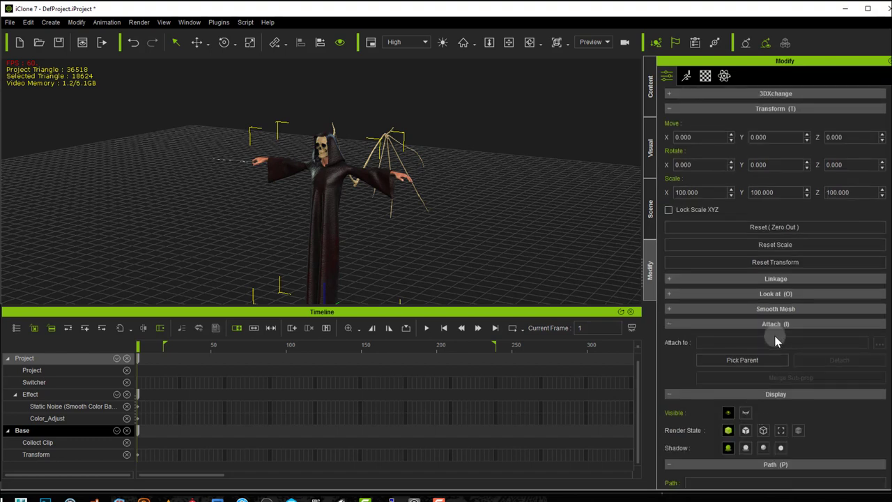
pyautogui.click(747, 359)
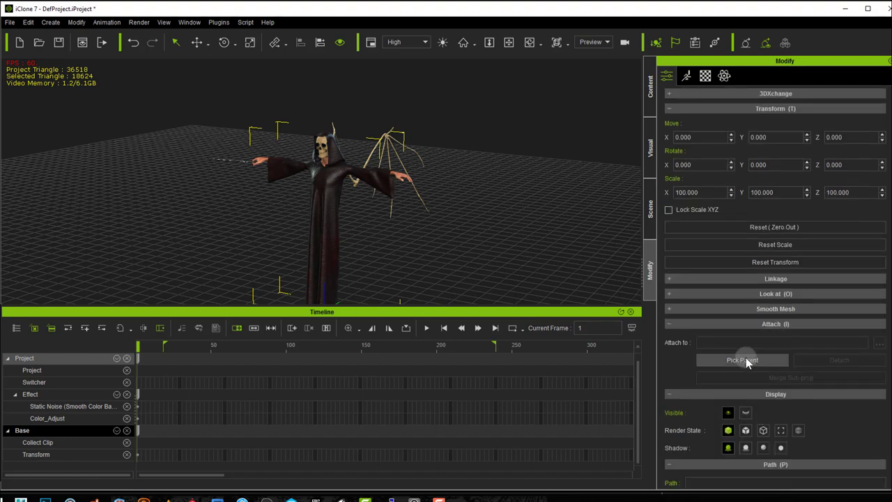
pyautogui.click(650, 209)
pyautogui.click(714, 119)
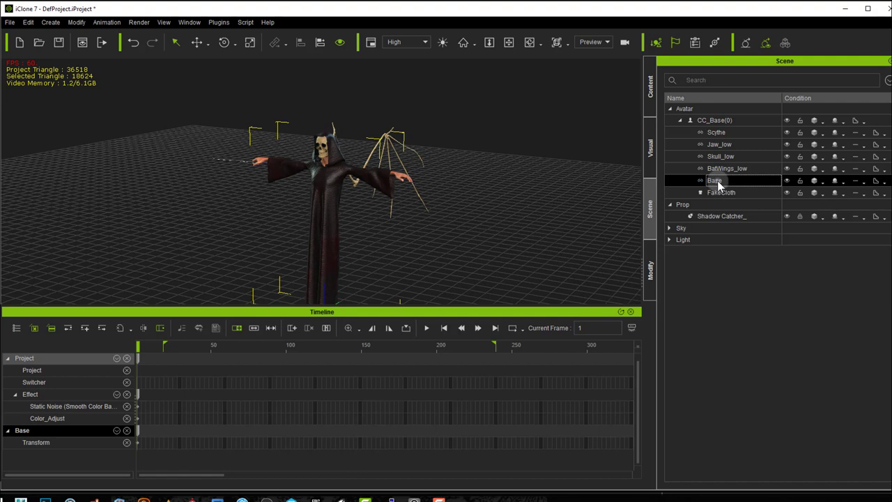
pyautogui.click(718, 183)
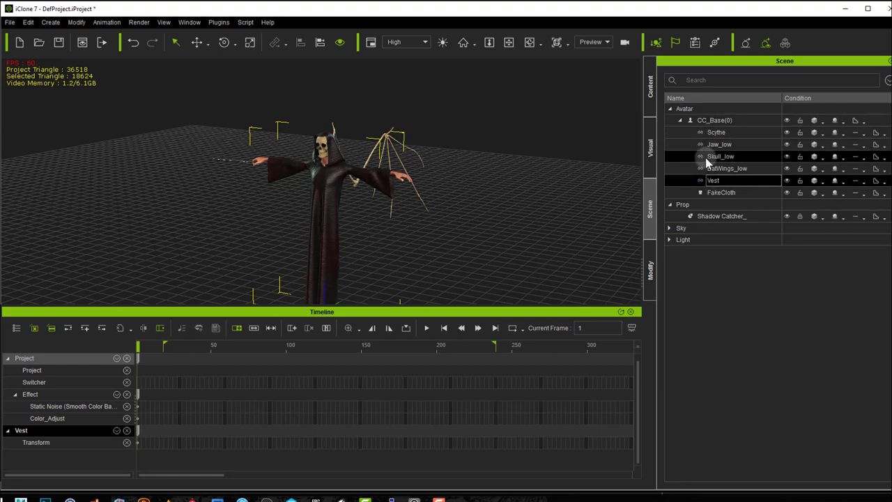
# Turn off Move, Rotate and Scale inheritance for the Vest's attachment to RL_BoneRoot.
pyautogui.click(649, 271)
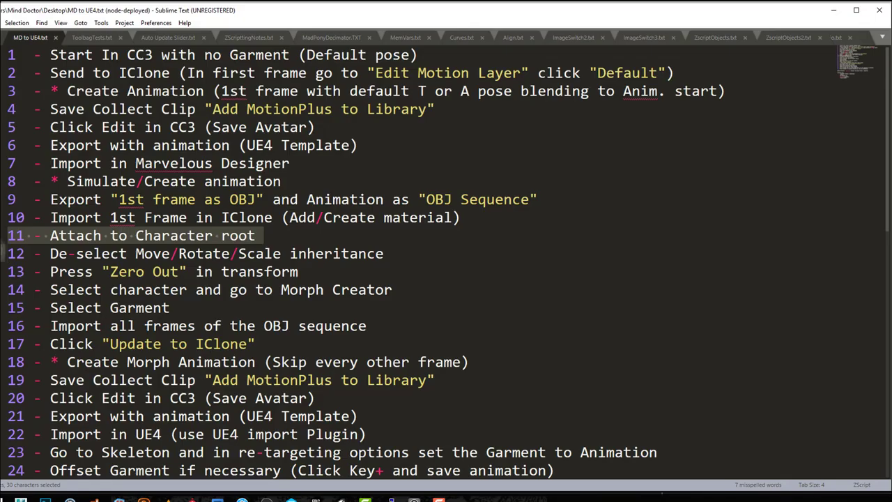
pyautogui.moveTo(46, 253); pyautogui.dragTo(385, 253)
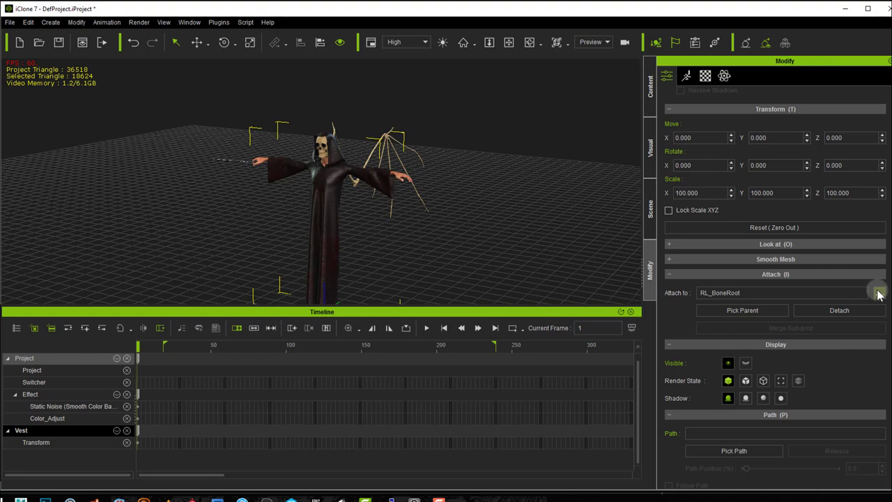
pyautogui.click(880, 293)
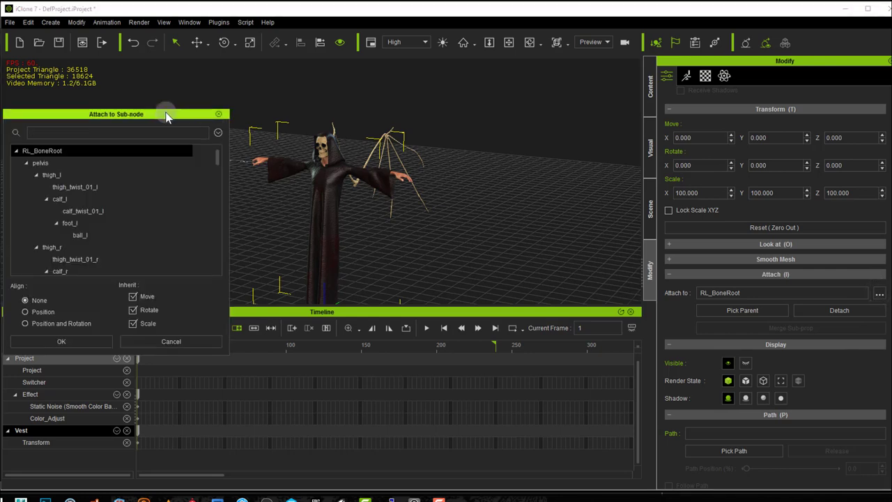
pyautogui.moveTo(165, 112); pyautogui.dragTo(368, 100)
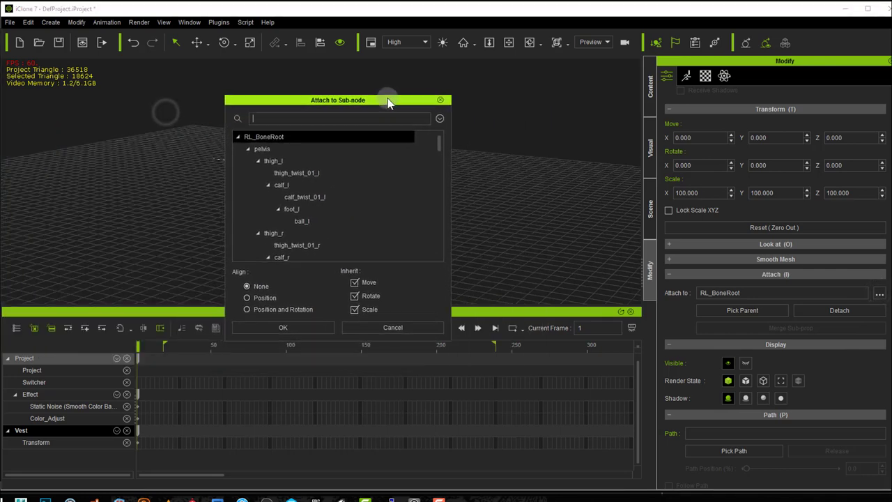
pyautogui.click(354, 296)
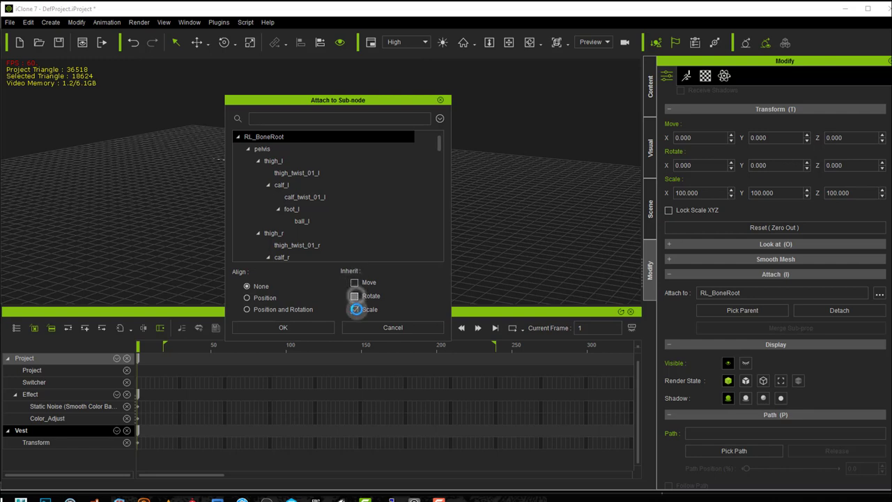
pyautogui.click(355, 310)
pyautogui.click(290, 327)
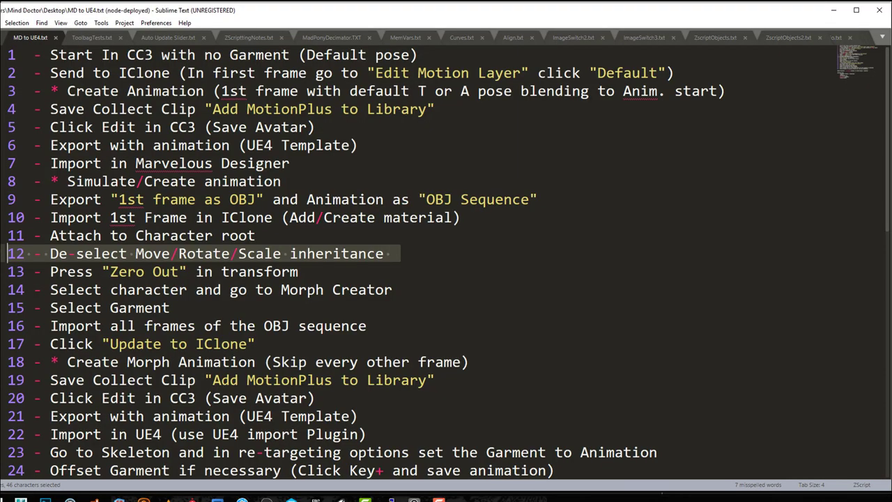
# Mark the Zero Out line in the Sublime Text notes, switch back to iClone and zero out the Vest's transform.
pyautogui.click(108, 265)
pyautogui.moveTo(49, 272); pyautogui.dragTo(307, 270)
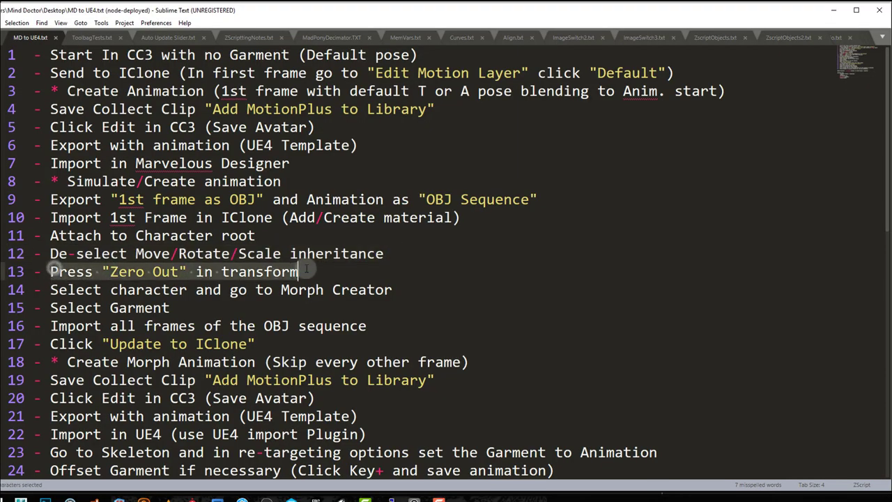
pyautogui.hotkey('alt', 'Tab')
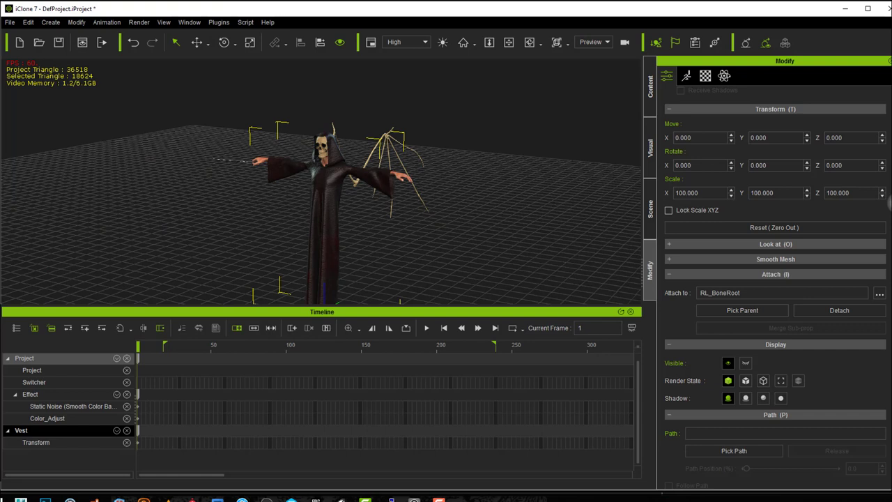
pyautogui.click(761, 230)
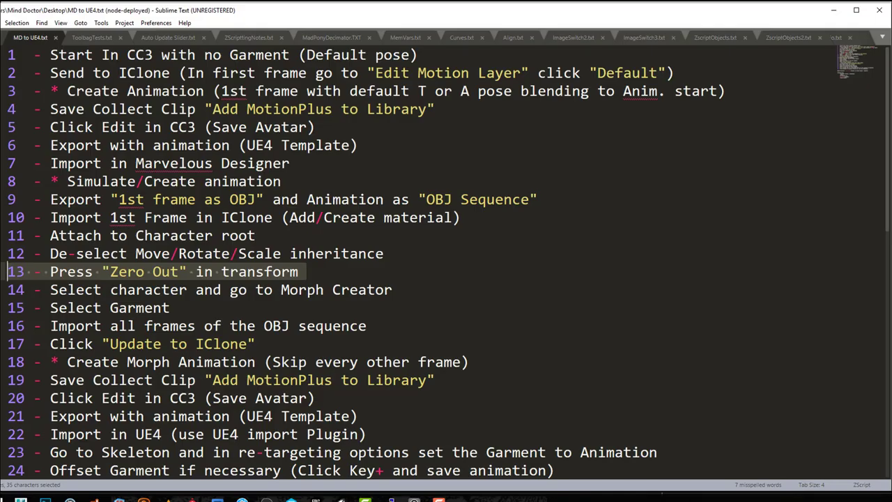
# Select the CC_Base(0) character and open it in Morph Creator, accepting the removal of its animation data.
pyautogui.press('Down')
pyautogui.hotkey('shift', 'Down')
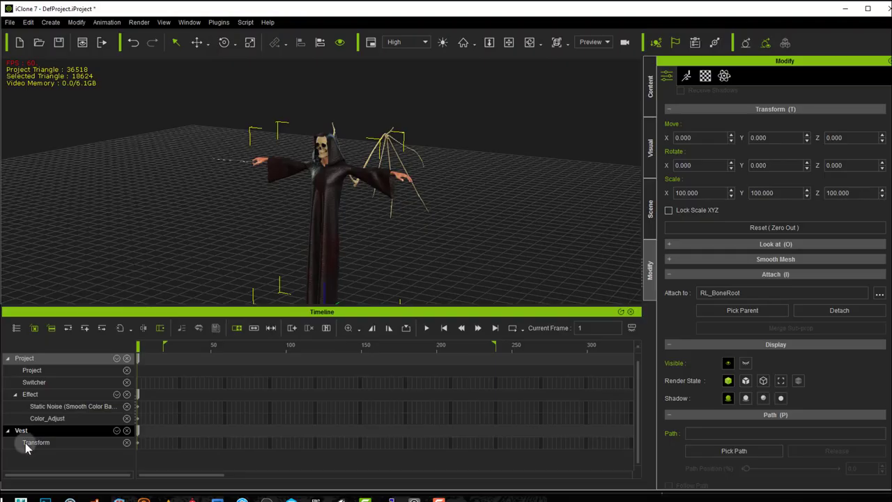
pyautogui.click(407, 183)
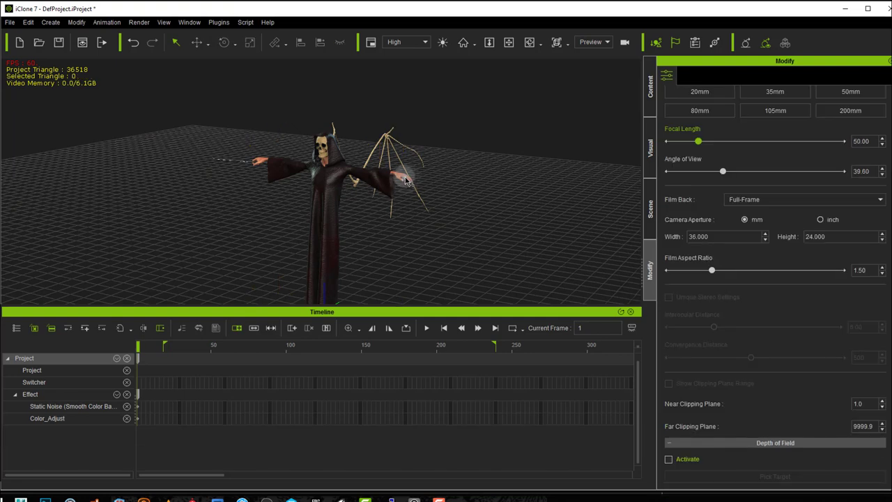
pyautogui.click(404, 178)
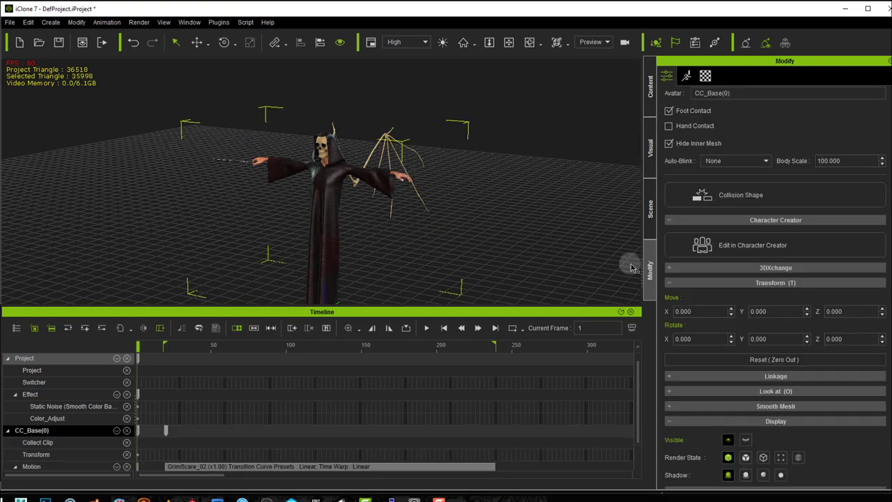
pyautogui.click(650, 208)
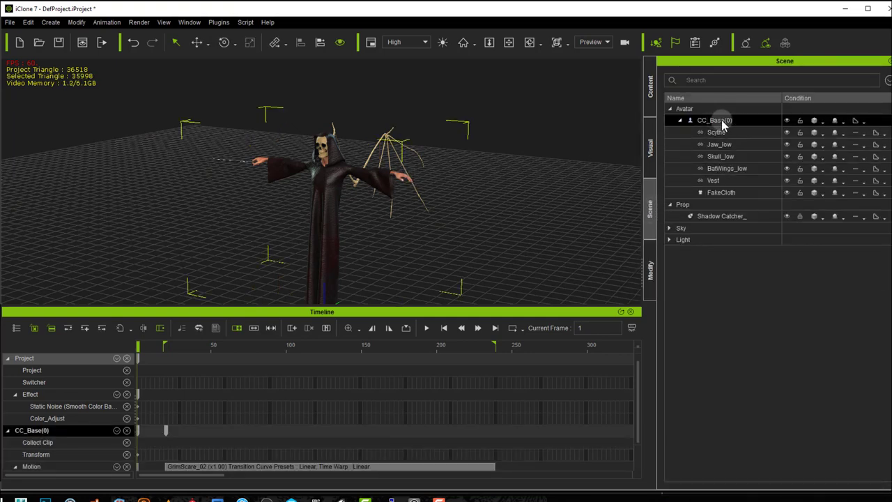
pyautogui.click(648, 272)
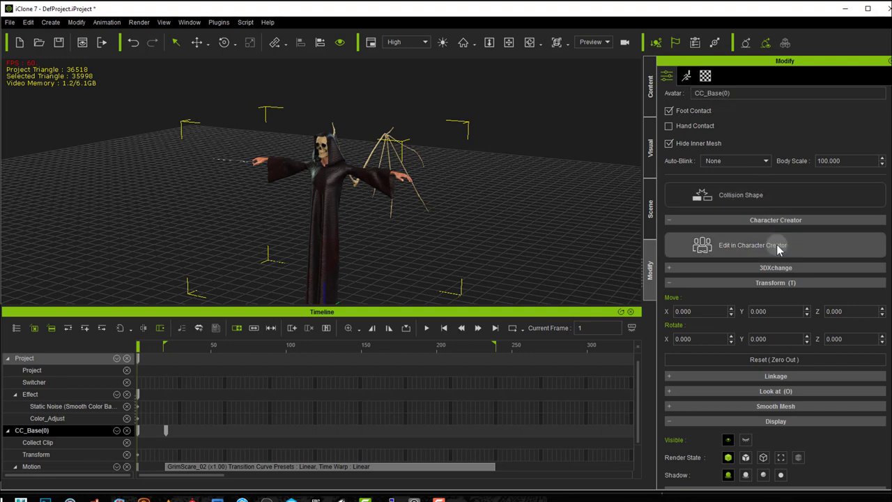
pyautogui.click(685, 75)
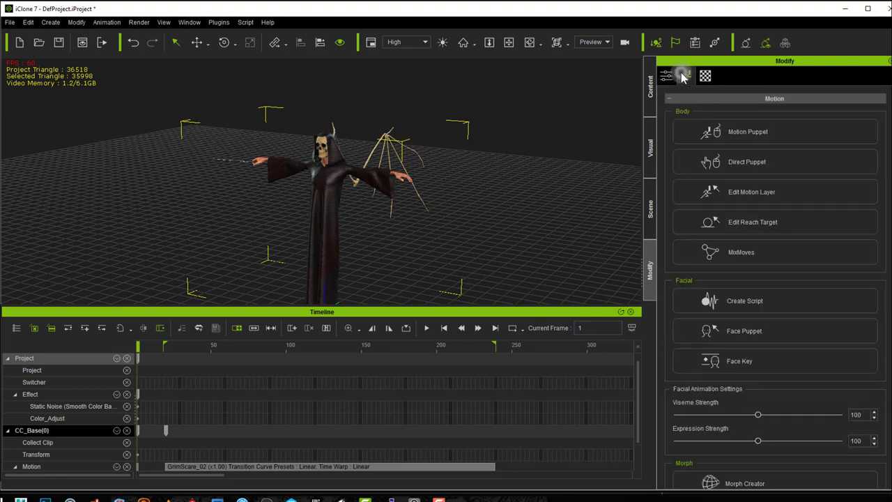
pyautogui.scroll(-3, 831, 209)
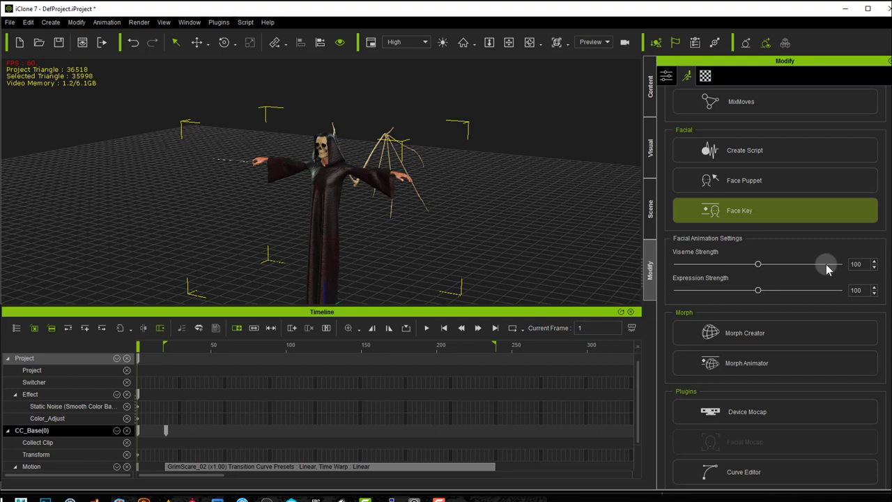
pyautogui.click(758, 334)
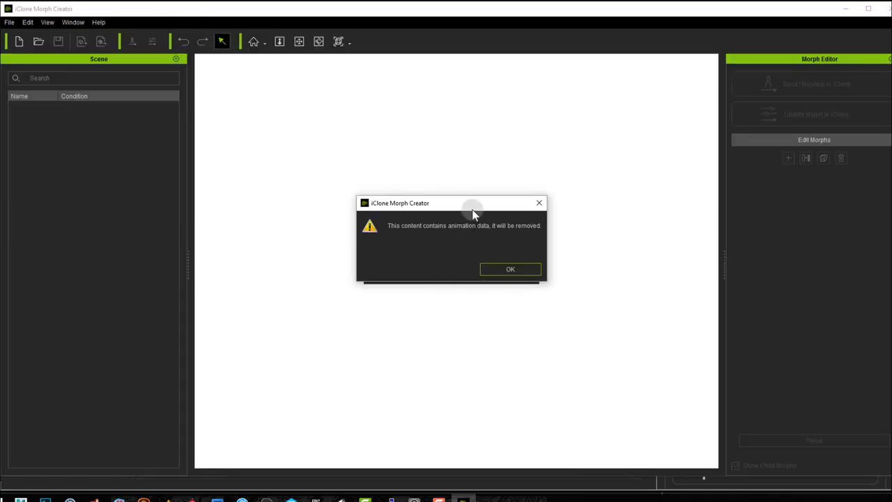
pyautogui.click(512, 269)
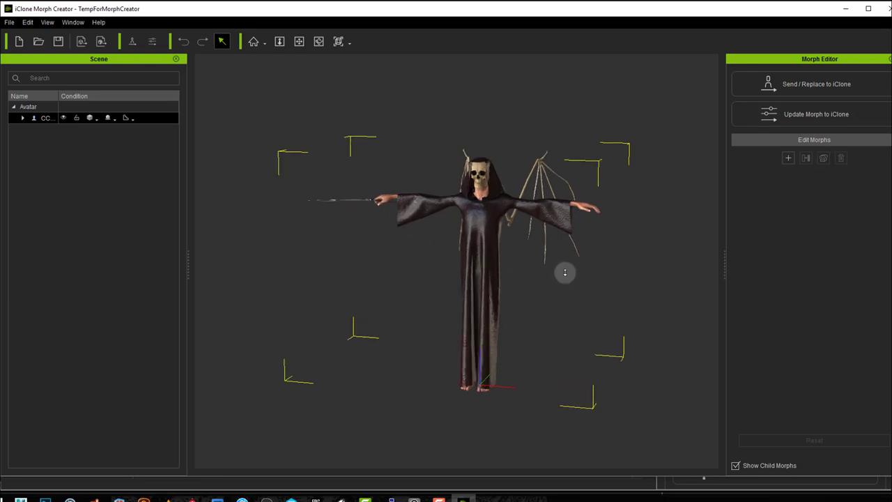
# Widen the Name column in the scene list, expand CC_Base(0) and select the Vest garment.
pyautogui.scroll(2, 564, 272)
pyautogui.moveTo(565, 271); pyautogui.dragTo(514, 281, button='right')
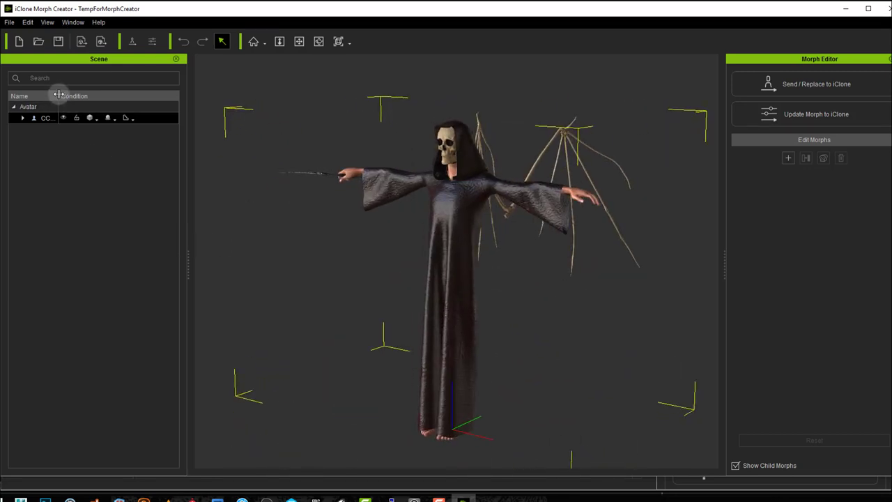
pyautogui.moveTo(58, 94); pyautogui.dragTo(93, 96)
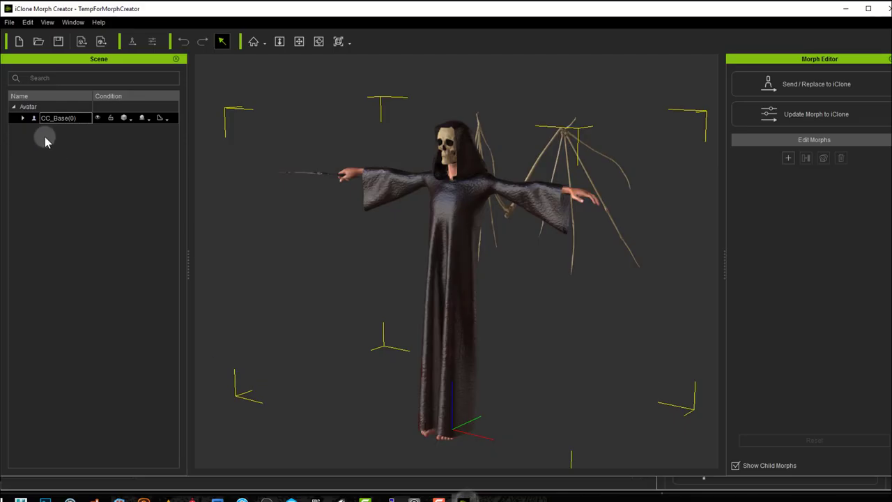
pyautogui.click(21, 118)
pyautogui.moveTo(93, 96); pyautogui.dragTo(101, 95)
pyautogui.click(63, 199)
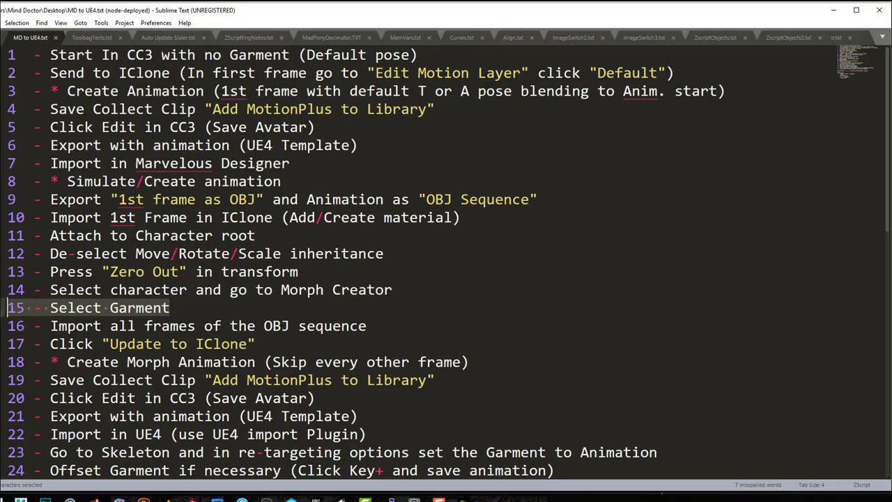
# Following the Sublime Text notes, import all scare OBJ frames from the GrimScare folder as morphs for the Vest, using the Y-Up axis.
pyautogui.tripleClick(288, 326)
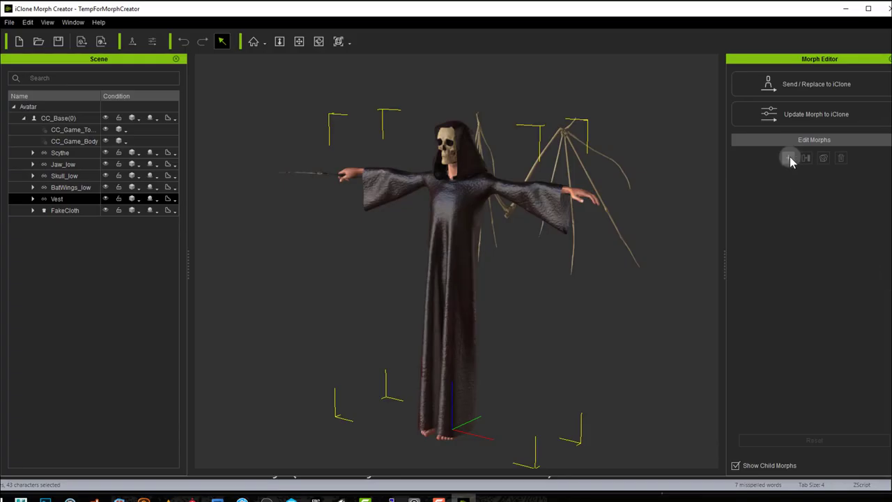
pyautogui.click(789, 158)
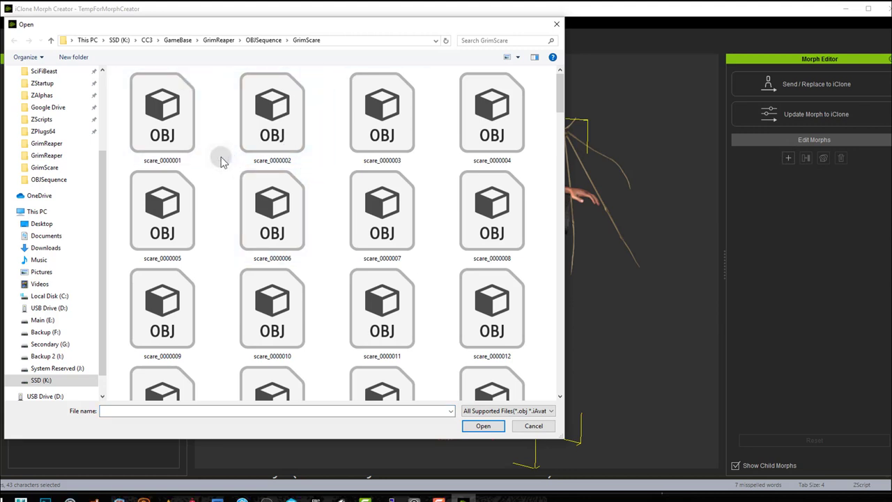
pyautogui.hotkey('ctrl', 'a')
pyautogui.click(483, 426)
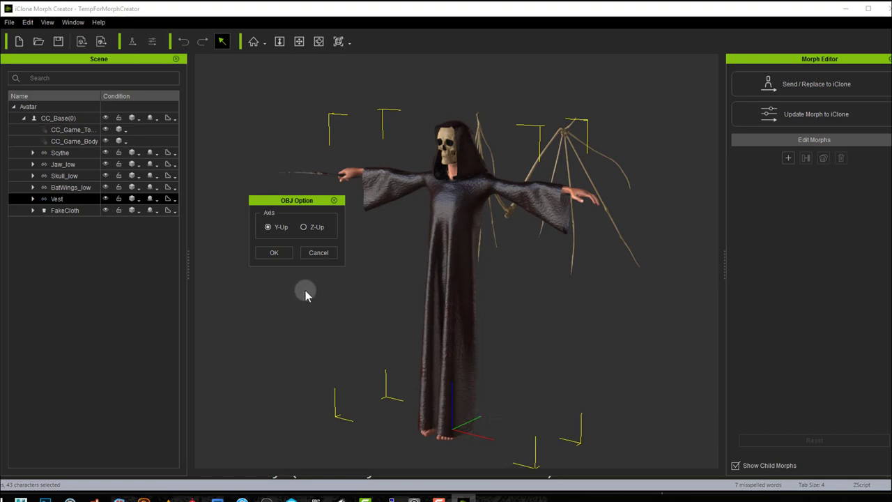
pyautogui.click(272, 253)
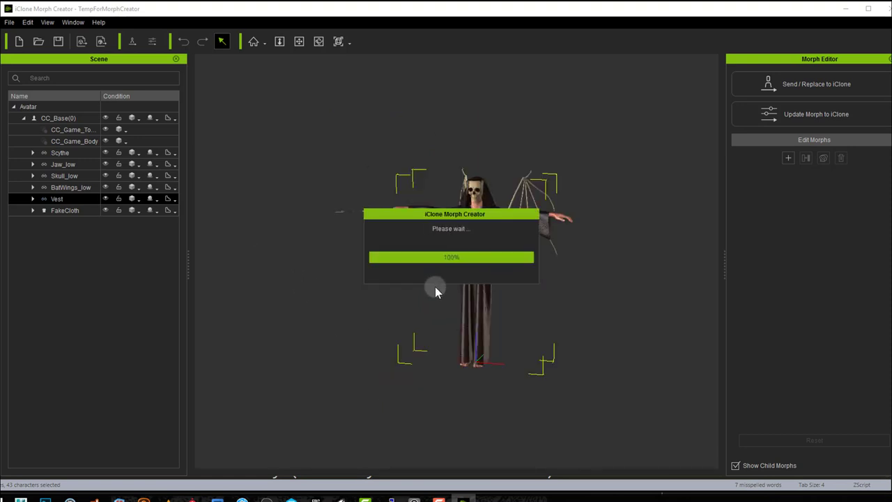
pyautogui.click(780, 154)
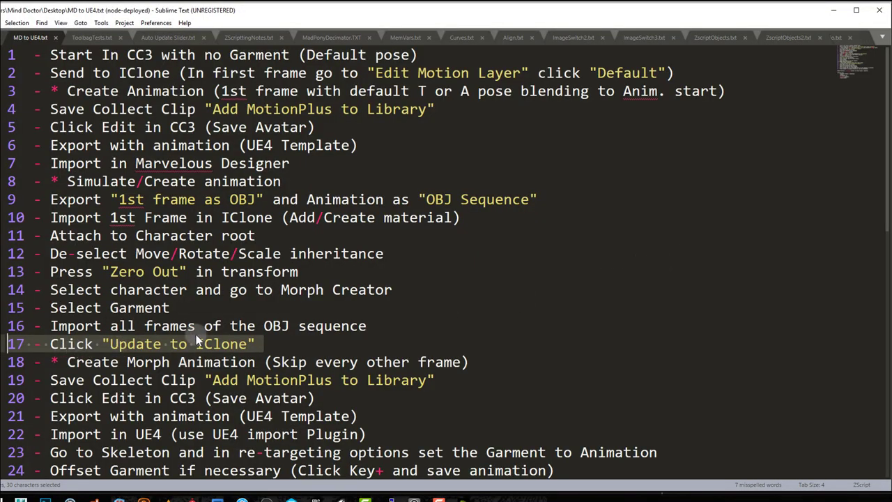
# Back in Morph Creator, review the imported scare morphs from first to last and update the morphs to iClone.
pyautogui.hotkey('alt', 'Tab')
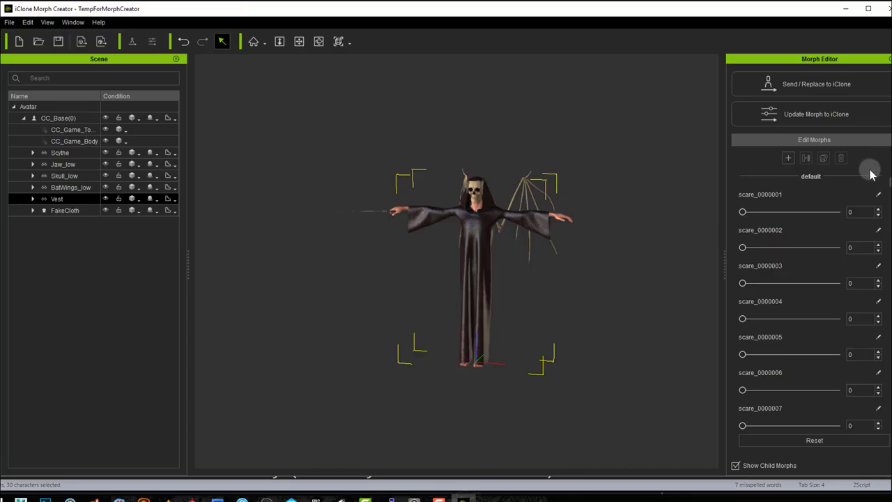
pyautogui.scroll(-10, 829, 279)
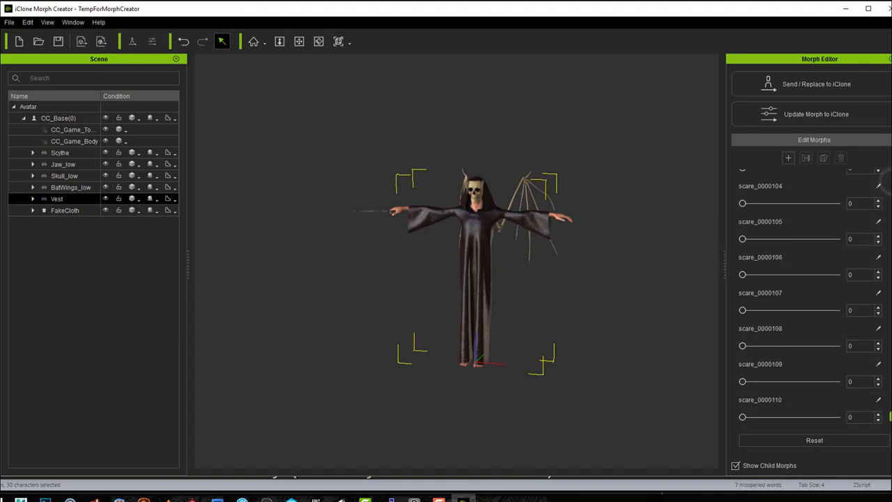
pyautogui.scroll(10, 808, 299)
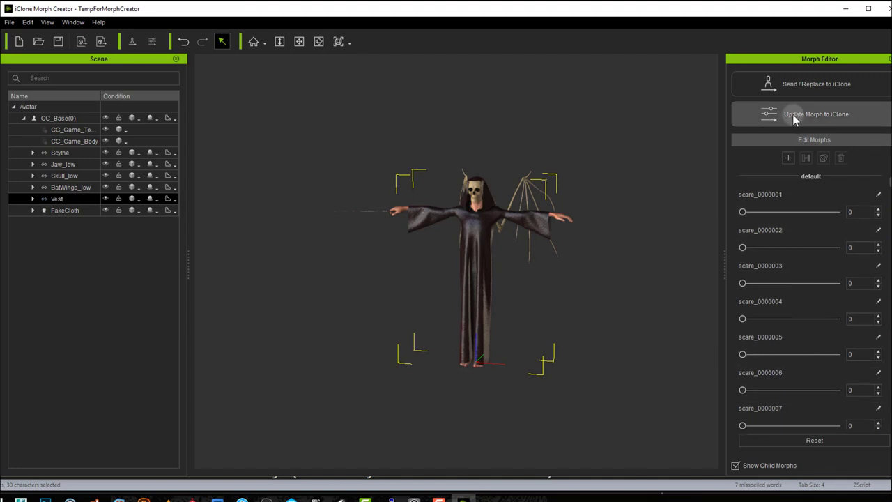
pyautogui.click(783, 117)
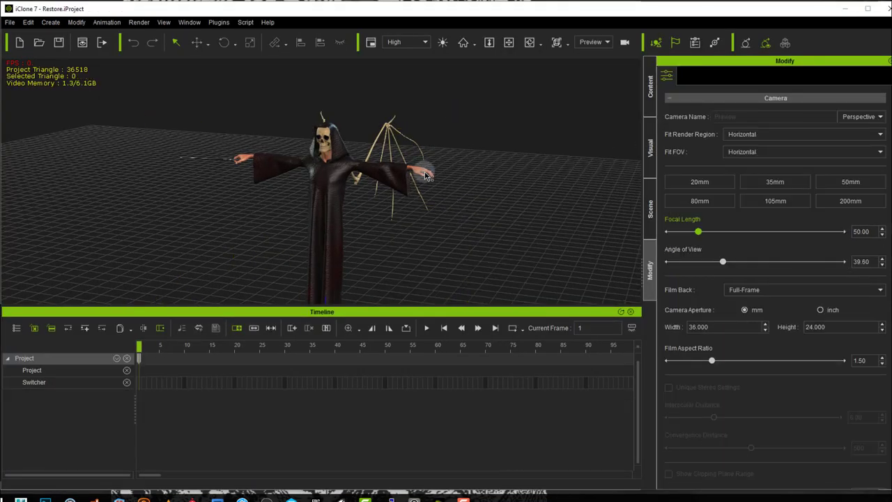
# Select the CC_Base(0) character in iClone, open it in Morph Animator and show the Vest's morph sliders.
pyautogui.click(425, 175)
pyautogui.scroll(-10, 685, 271)
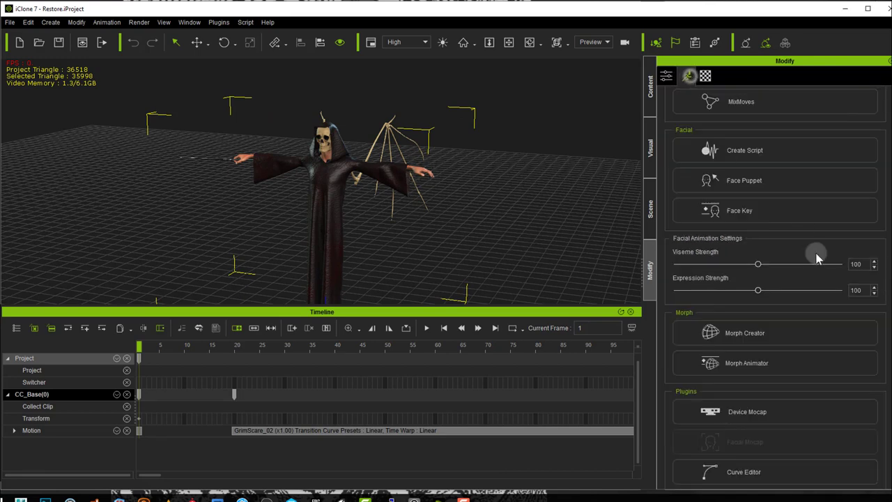
pyautogui.click(790, 370)
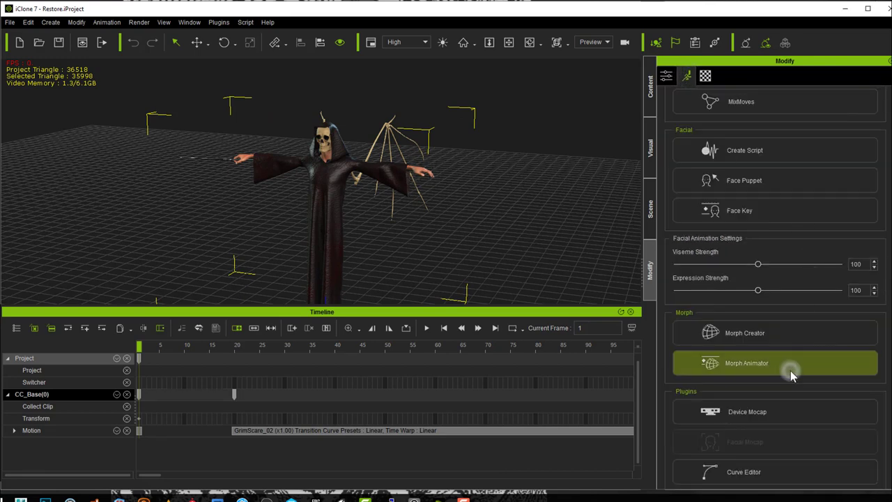
pyautogui.moveTo(371, 80); pyautogui.dragTo(270, 77)
pyautogui.click(339, 116)
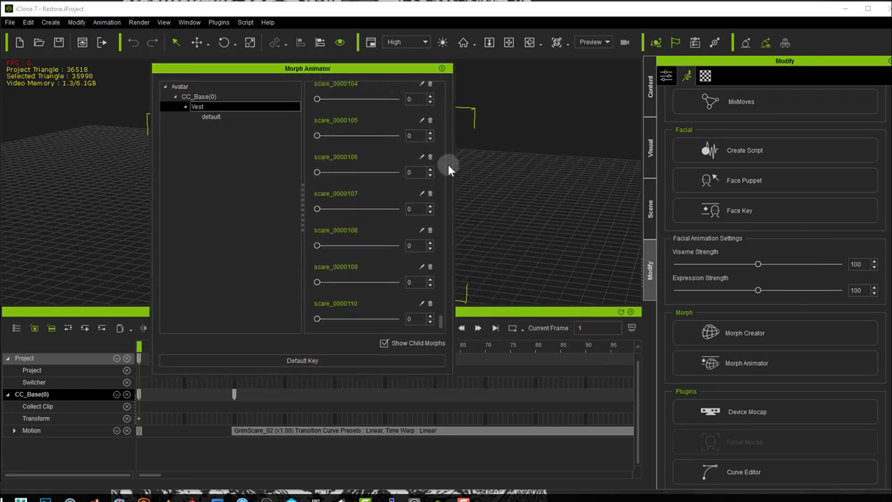
# Switch to the Sublime Text notes and mark the "Skip every other frame" remark on the Create Morph Animation line.
pyautogui.hotkey('alt', 'Tab')
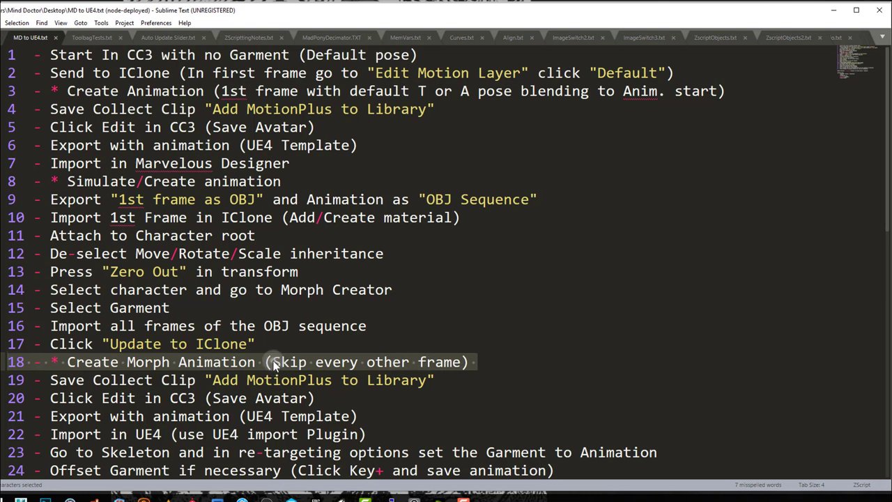
pyautogui.moveTo(273, 363); pyautogui.dragTo(464, 361)
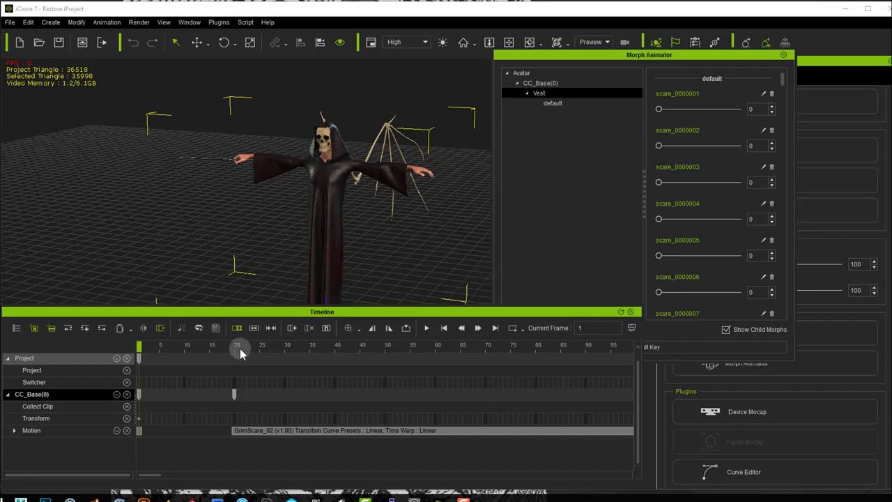
# Go to frame 20 and show the Vest's Morph track in the timeline, expanded to its individual scare morphs.
pyautogui.click(236, 347)
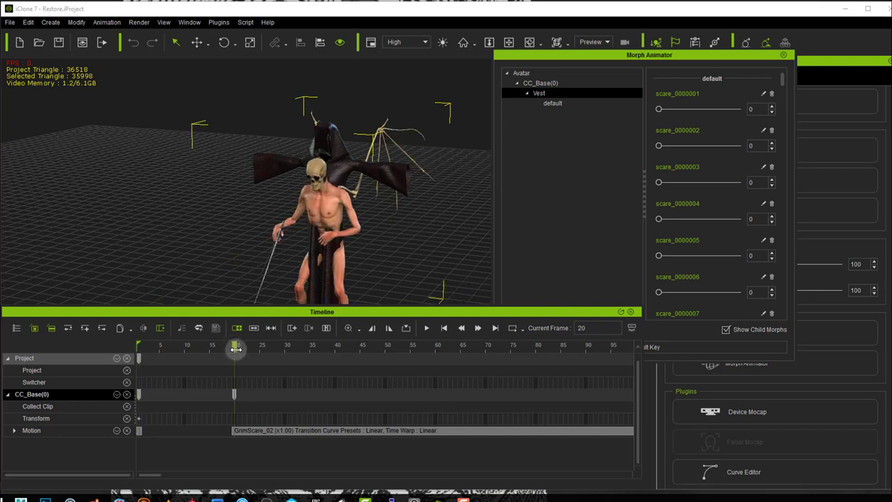
pyautogui.moveTo(235, 347)
pyautogui.mouseDown()
pyautogui.moveTo(214, 347)
pyautogui.moveTo(236, 348)
pyautogui.mouseUp()
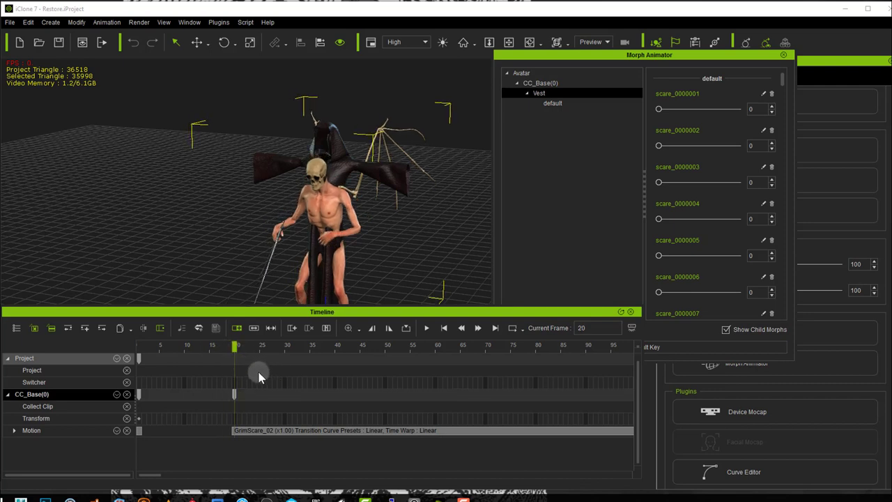
pyautogui.click(394, 178)
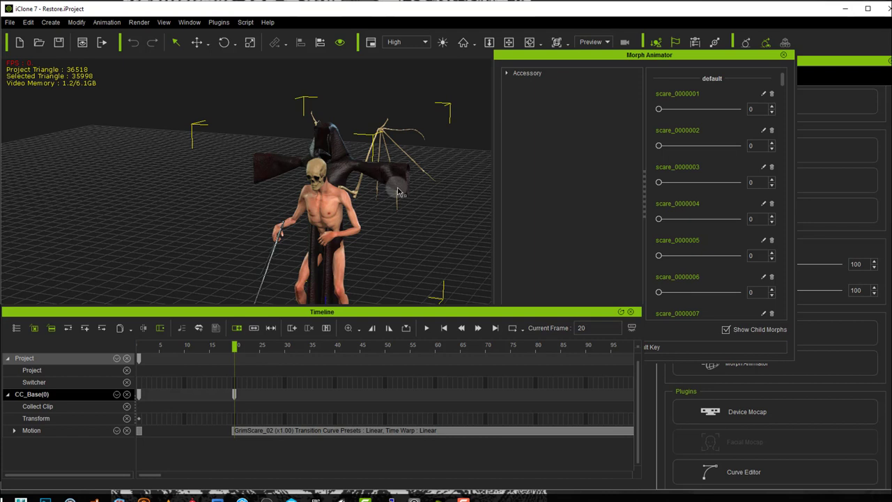
pyautogui.click(401, 192)
pyautogui.moveTo(349, 306); pyautogui.dragTo(350, 182)
pyautogui.click(116, 270)
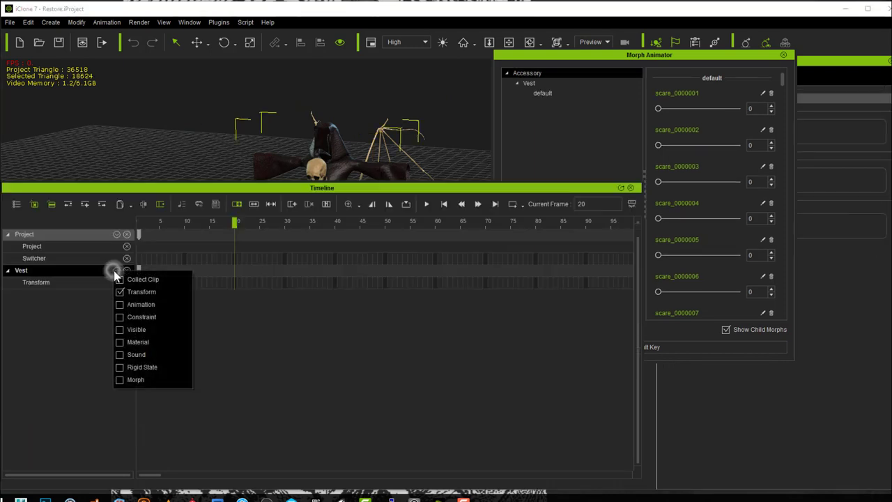
pyautogui.click(117, 380)
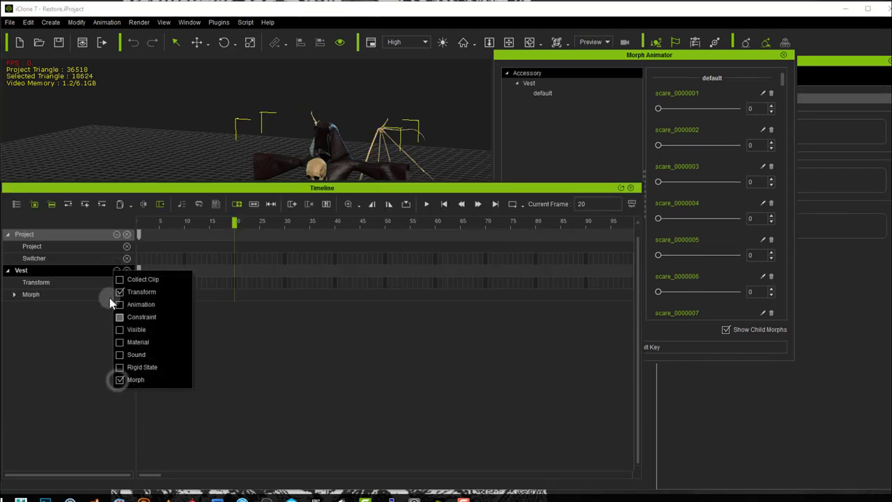
pyautogui.click(84, 273)
pyautogui.click(14, 295)
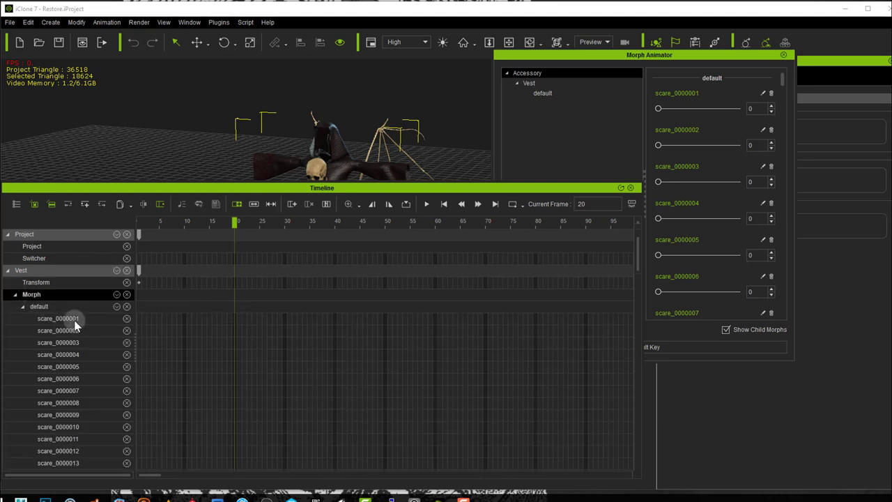
pyautogui.scroll(-15, 81, 323)
pyautogui.scroll(15, 81, 323)
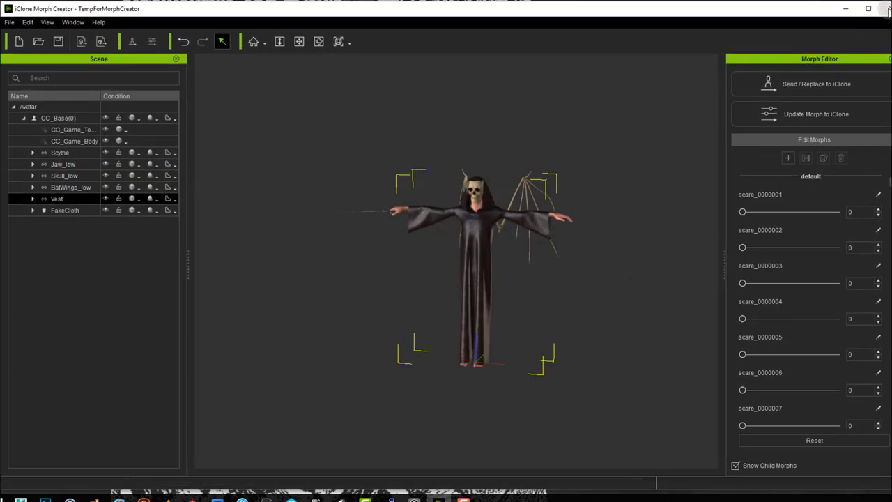
# Close iClone Morph Creator and return to the timeline in iClone 7.
pyautogui.click(883, 10)
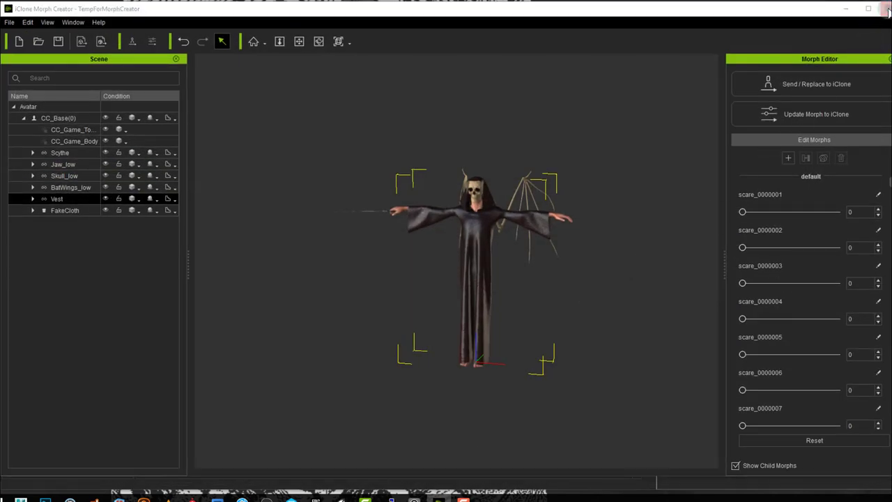
pyautogui.click(460, 267)
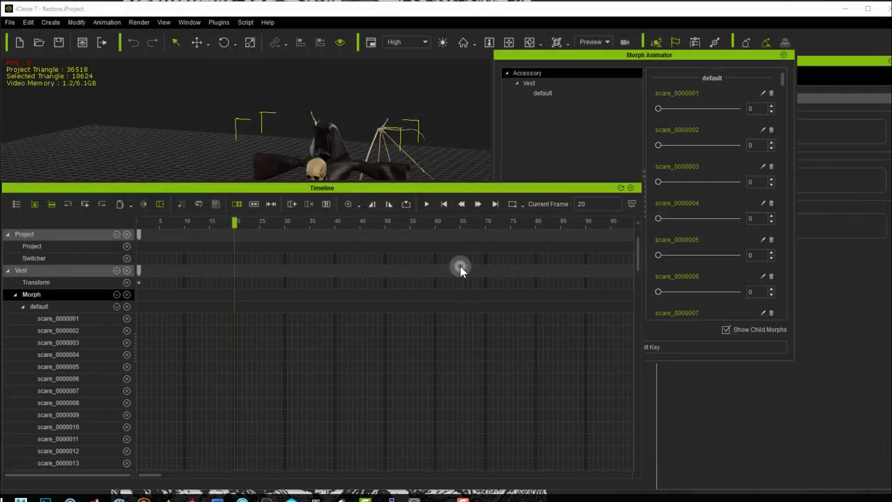
pyautogui.click(192, 361)
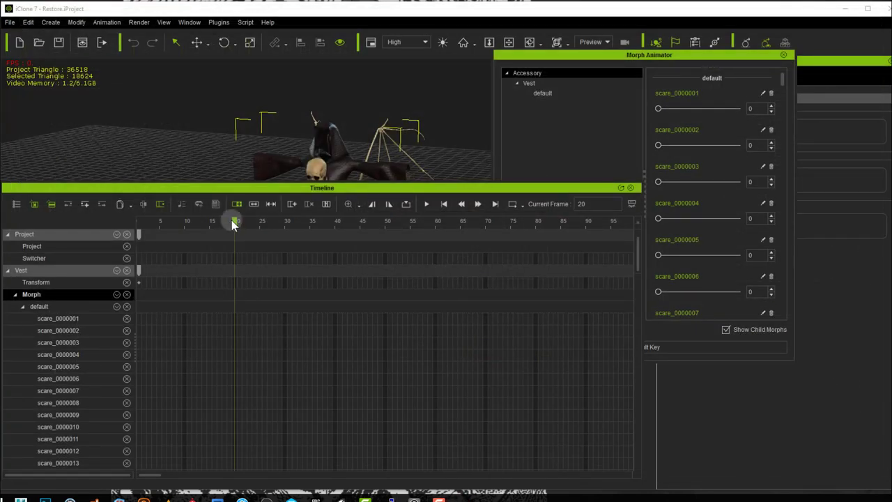
# Set a default key for all of the Vest's morphs at frame 1.
pyautogui.moveTo(234, 221); pyautogui.dragTo(125, 222)
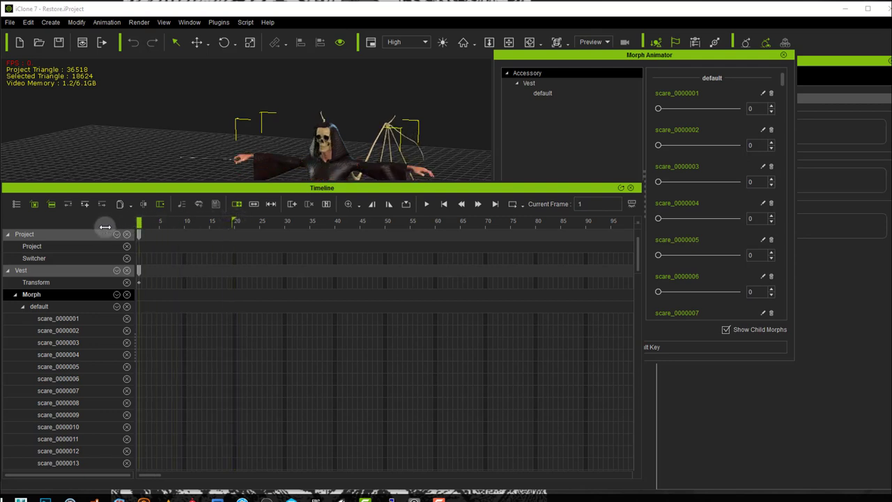
pyautogui.click(676, 326)
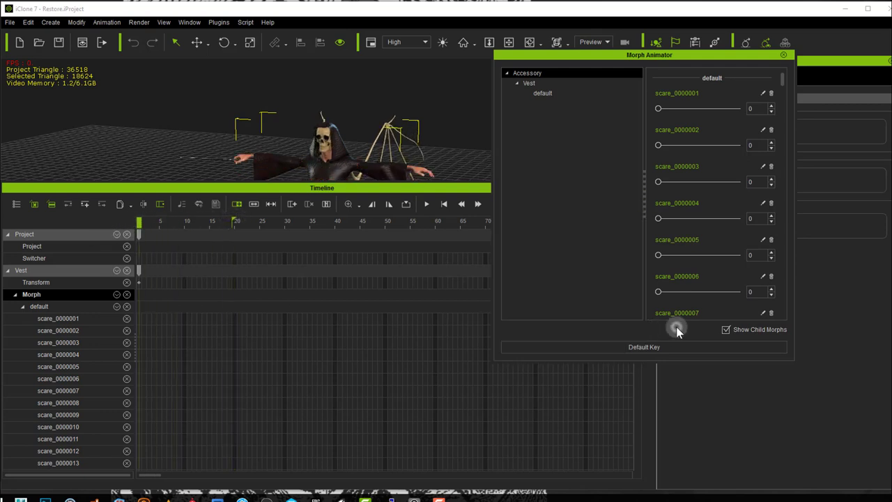
pyautogui.click(592, 345)
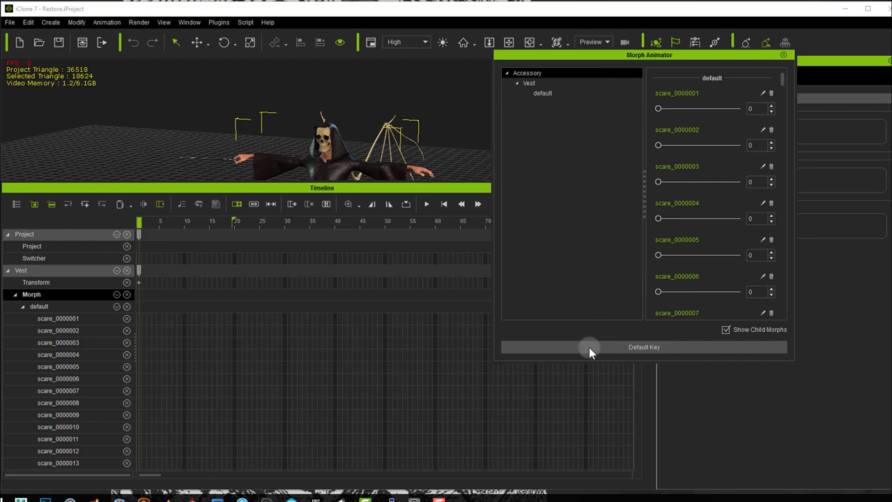
pyautogui.scroll(-8, 166, 349)
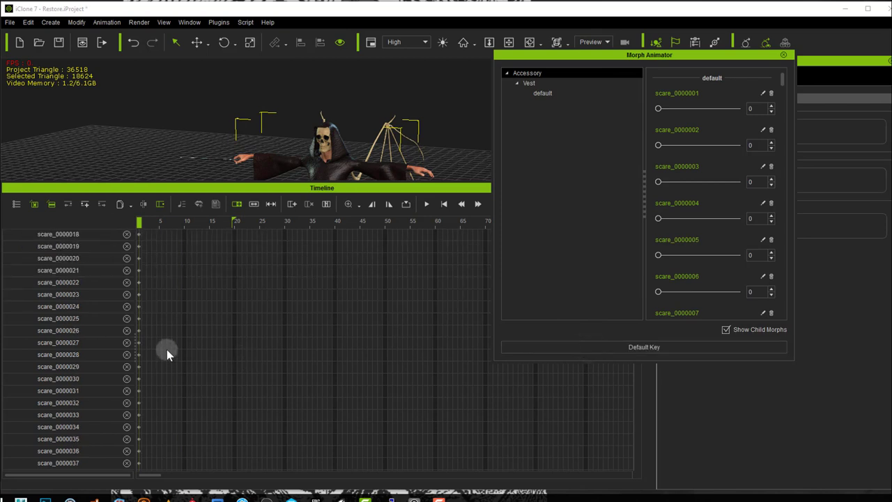
pyautogui.scroll(-14, 166, 349)
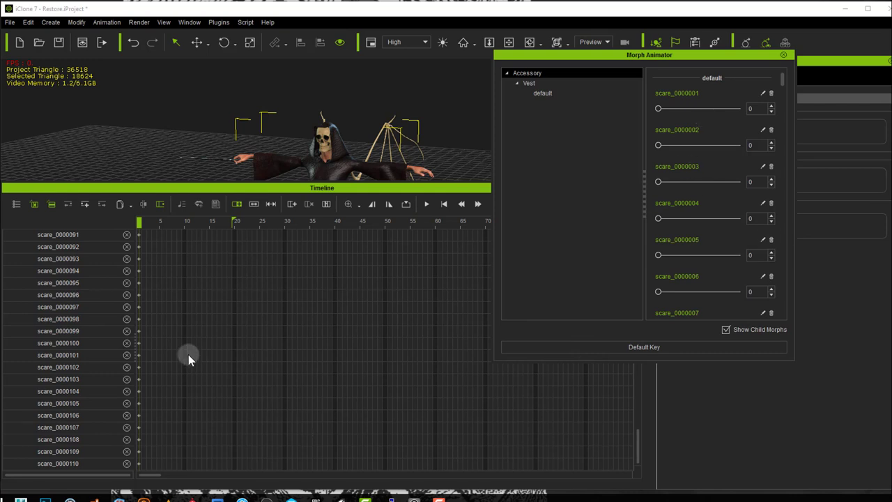
pyautogui.scroll(20, 188, 354)
# Set a default morph key on the Vest at frame 20 and raise scare_0000001 to 100.
pyautogui.click(153, 222)
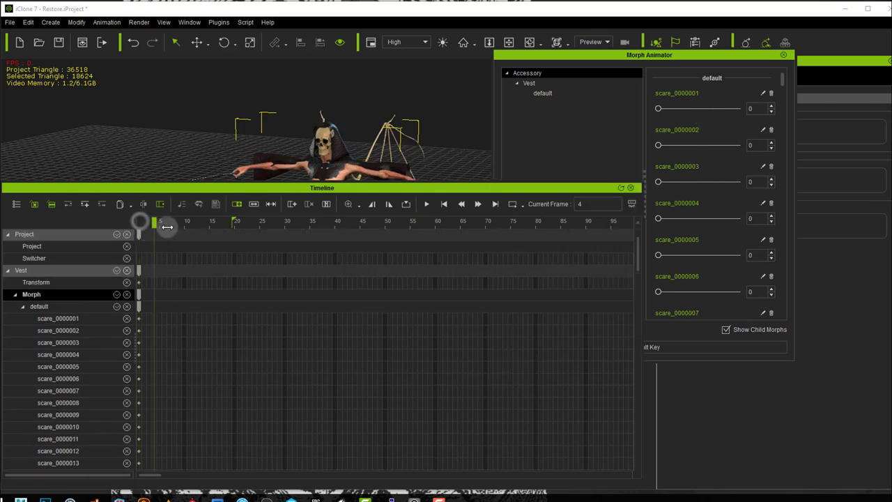
pyautogui.moveTo(167, 226); pyautogui.dragTo(235, 229)
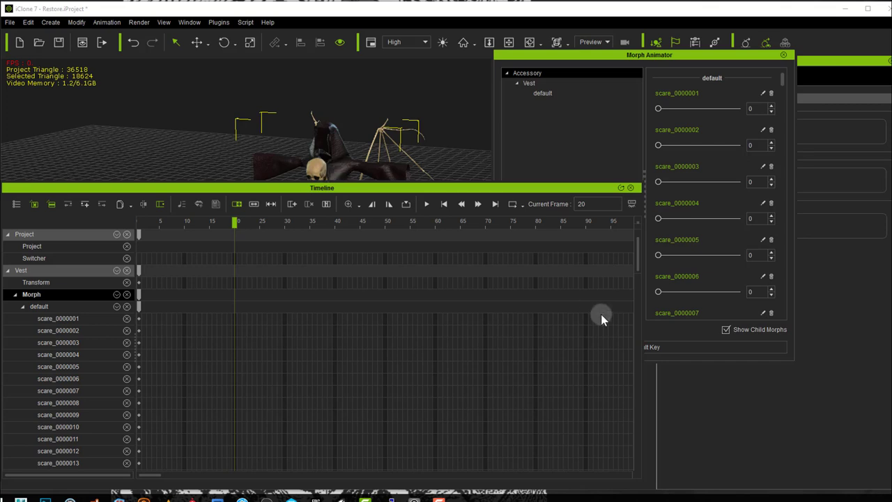
pyautogui.click(673, 346)
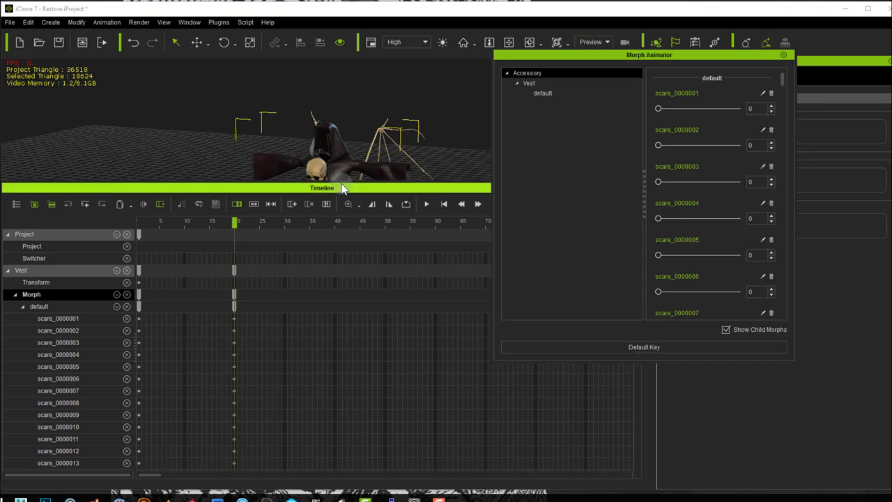
pyautogui.moveTo(322, 183); pyautogui.dragTo(322, 329)
pyautogui.moveTo(658, 110); pyautogui.dragTo(738, 111)
pyautogui.scroll(5, 348, 209)
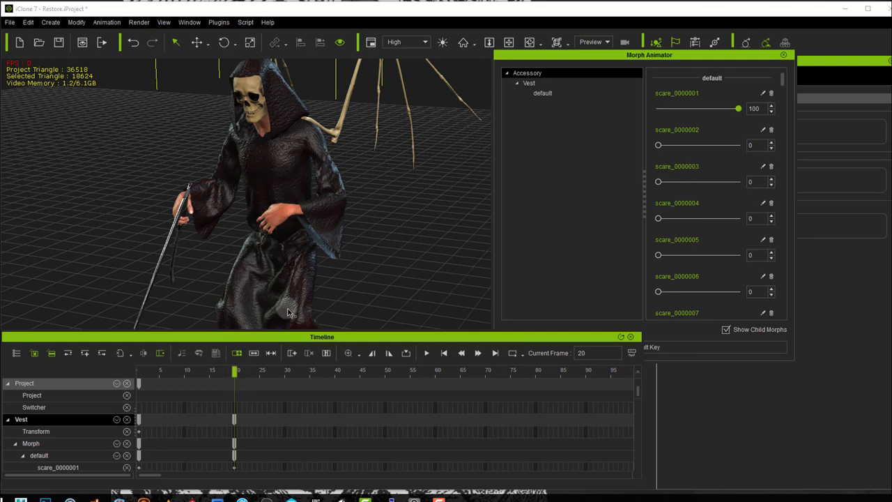
# Advance to frame 22, set a default morph key on the Vest and raise scare_0000002 to 100.
pyautogui.click(478, 352)
pyautogui.click(478, 352)
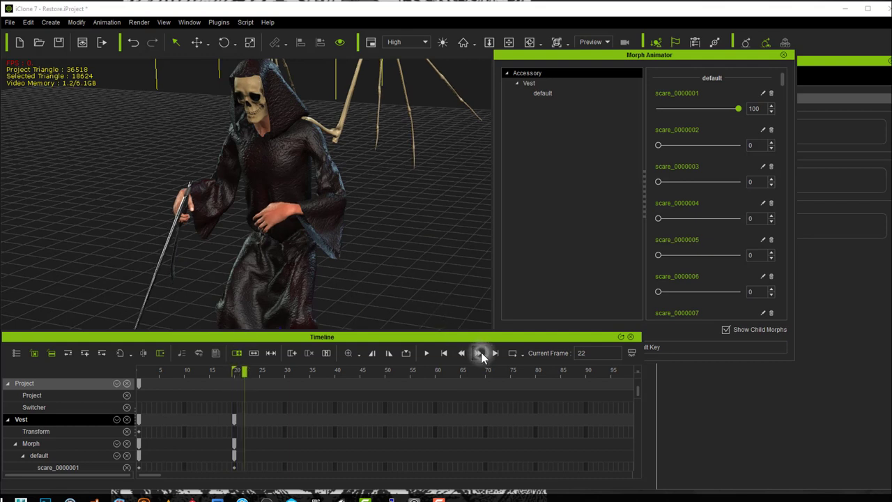
pyautogui.click(681, 349)
pyautogui.click(658, 145)
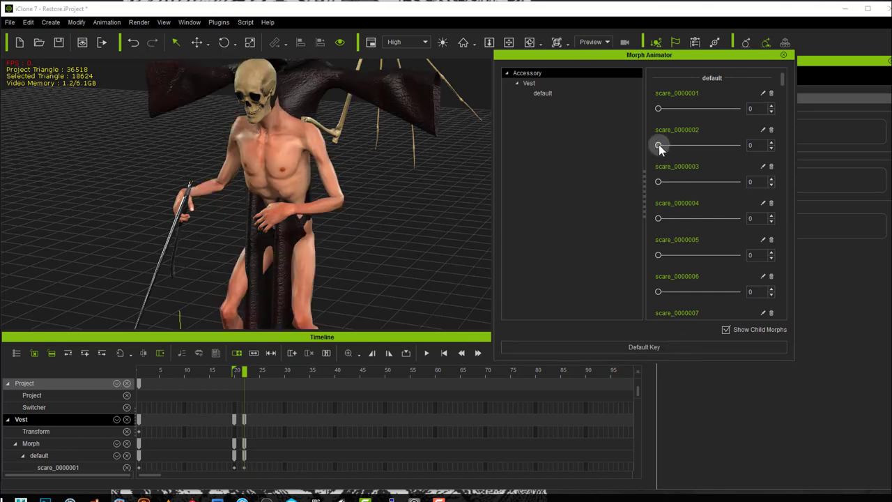
pyautogui.moveTo(658, 145); pyautogui.dragTo(774, 142)
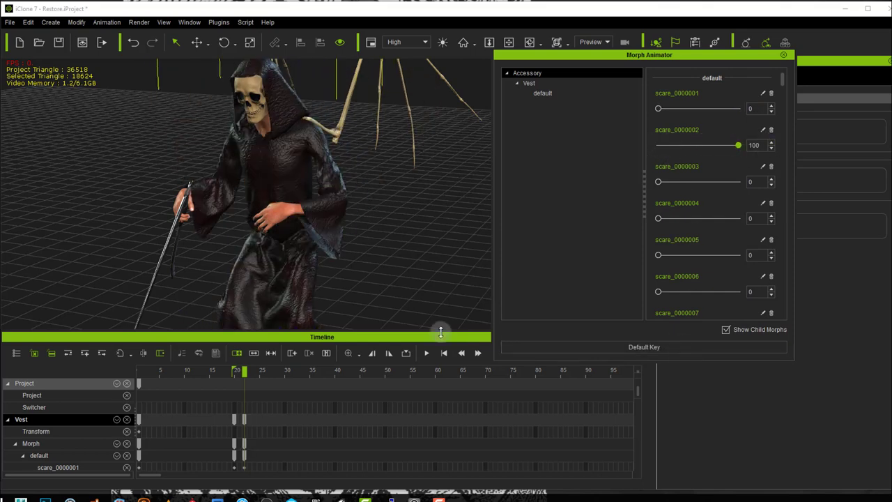
# Advance to frame 24, set a default morph key on the Vest and raise scare_0000003 to 100.
pyautogui.click(478, 352)
pyautogui.click(478, 353)
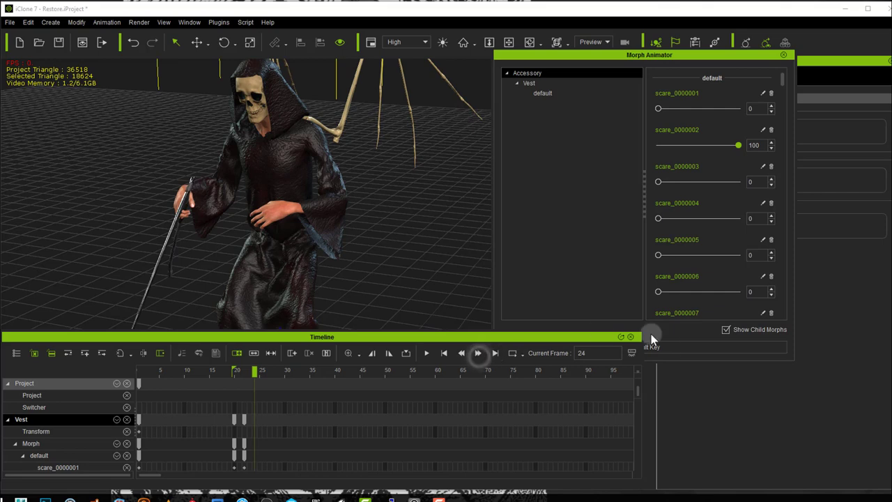
pyautogui.click(671, 349)
pyautogui.click(658, 181)
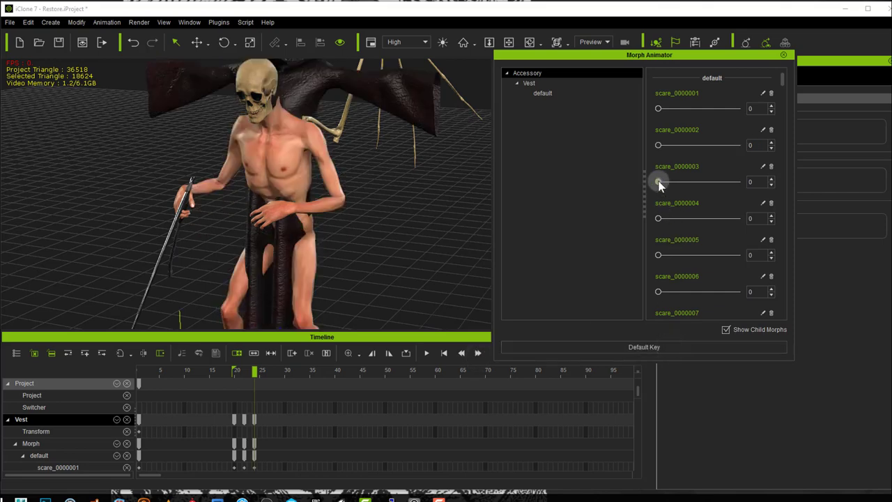
pyautogui.moveTo(660, 183); pyautogui.dragTo(771, 181)
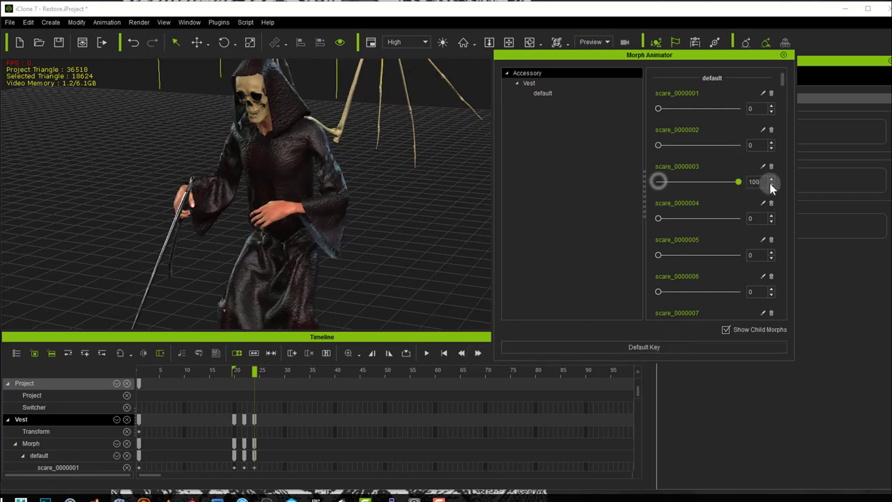
# Advance to frame 26, set a default morph key on the Vest and raise scare_0000004 to 100.
pyautogui.click(478, 352)
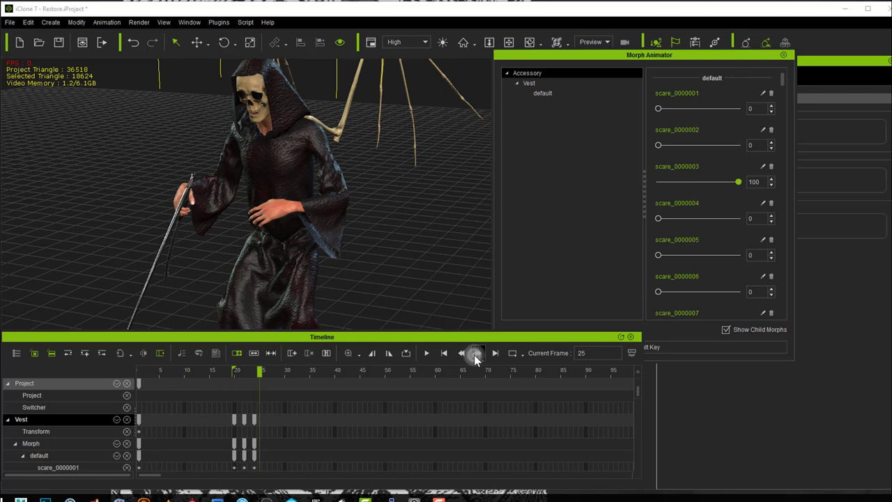
pyautogui.click(670, 347)
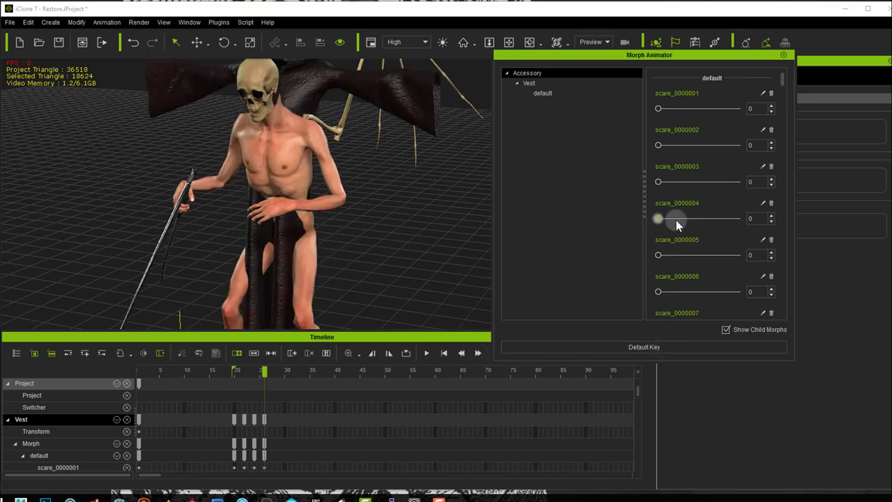
pyautogui.moveTo(658, 218); pyautogui.dragTo(753, 224)
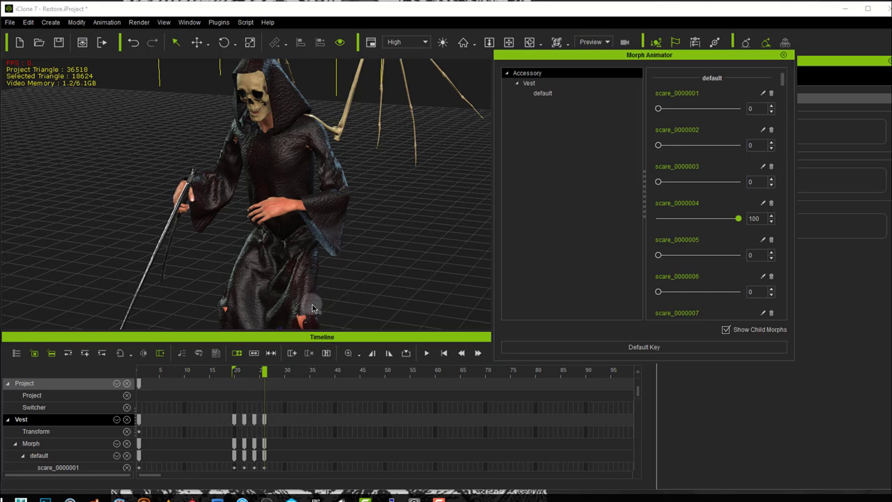
# Advance to frame 28, set a default morph key on the Vest and raise scare_0000005 to its maximum.
pyautogui.scroll(5, 304, 323)
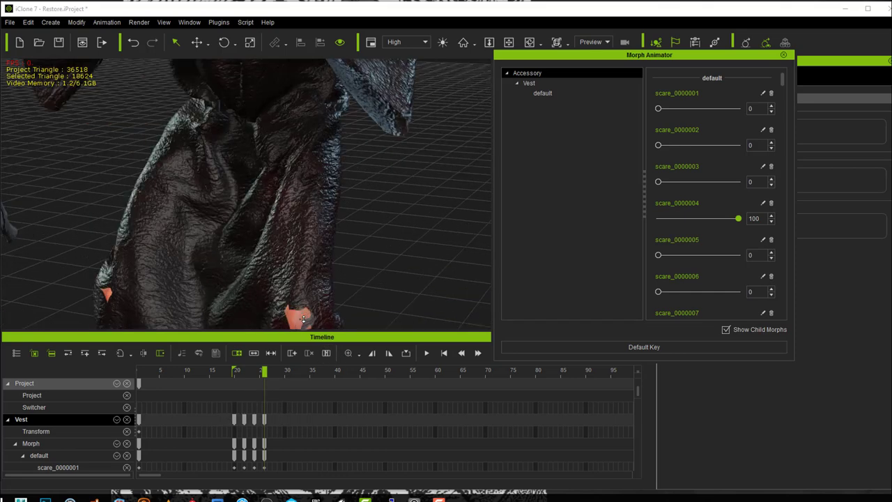
pyautogui.scroll(-5, 304, 319)
pyautogui.moveTo(374, 272); pyautogui.dragTo(228, 232, button='right')
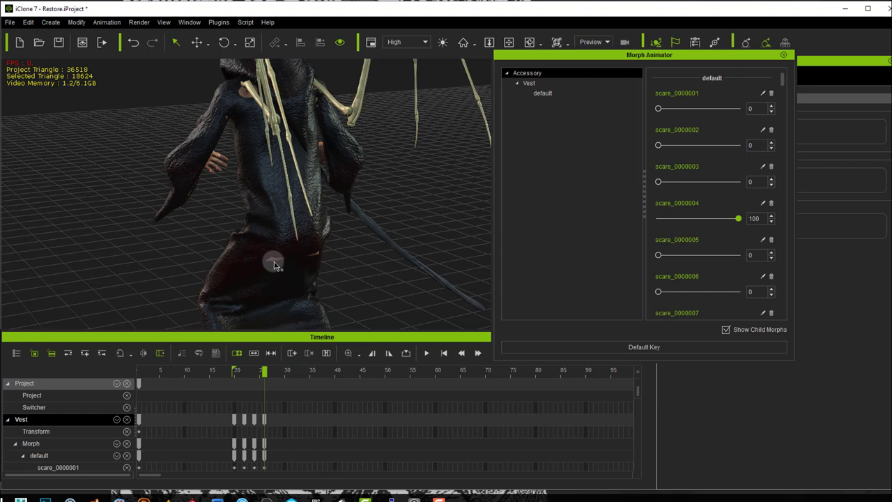
pyautogui.moveTo(219, 241); pyautogui.dragTo(696, 258, button='right')
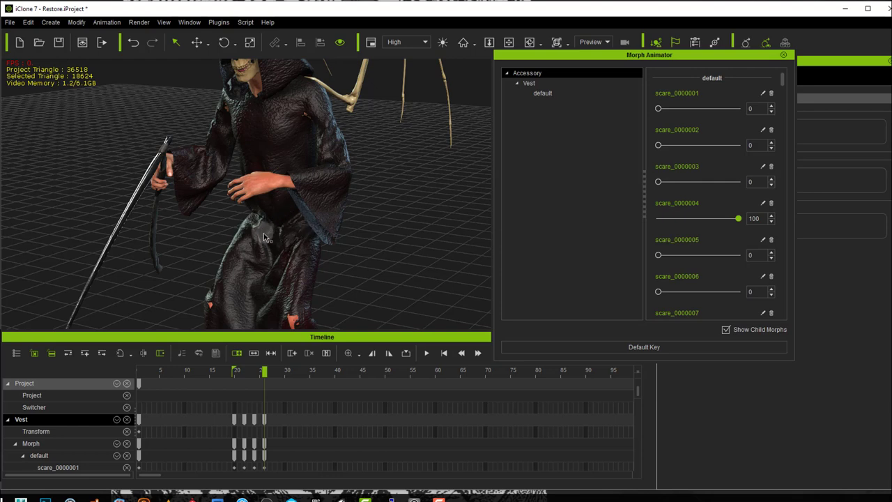
pyautogui.moveTo(233, 250); pyautogui.dragTo(223, 219, button='right')
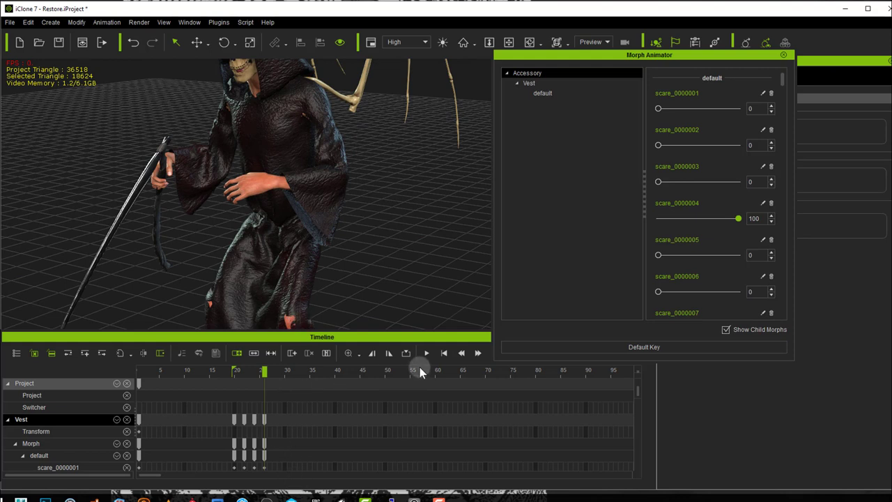
pyautogui.click(477, 353)
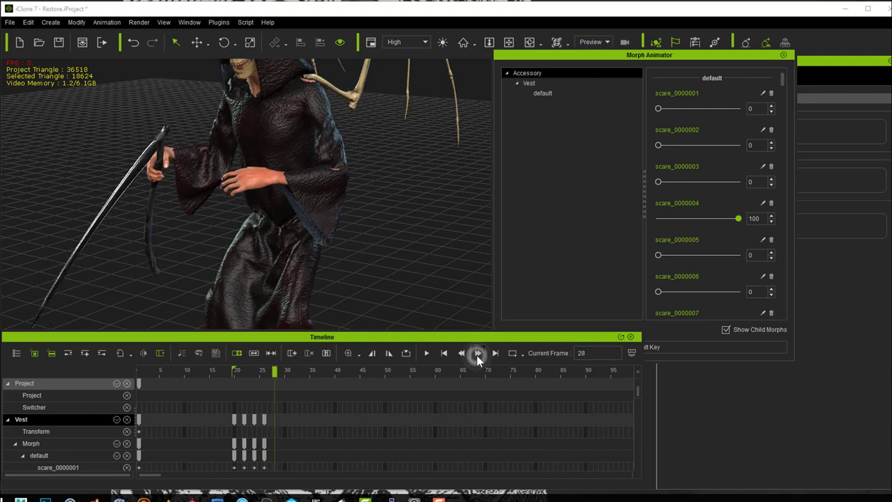
pyautogui.click(698, 343)
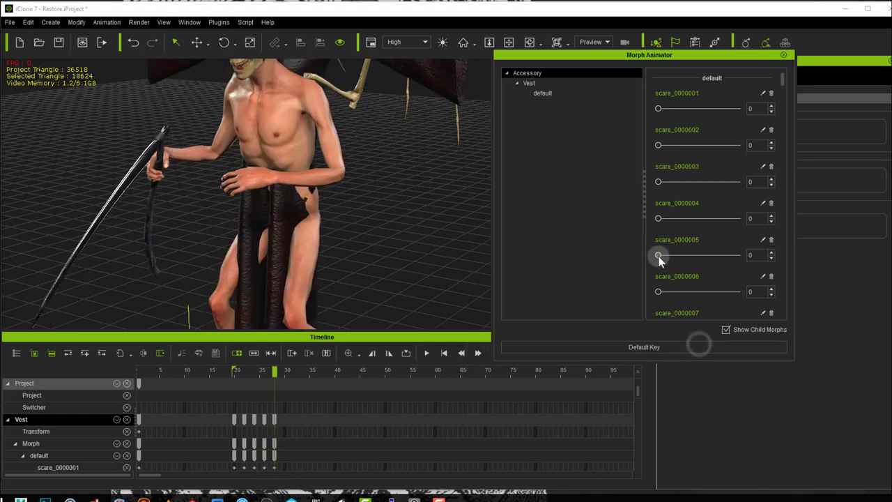
pyautogui.moveTo(657, 255); pyautogui.dragTo(759, 261)
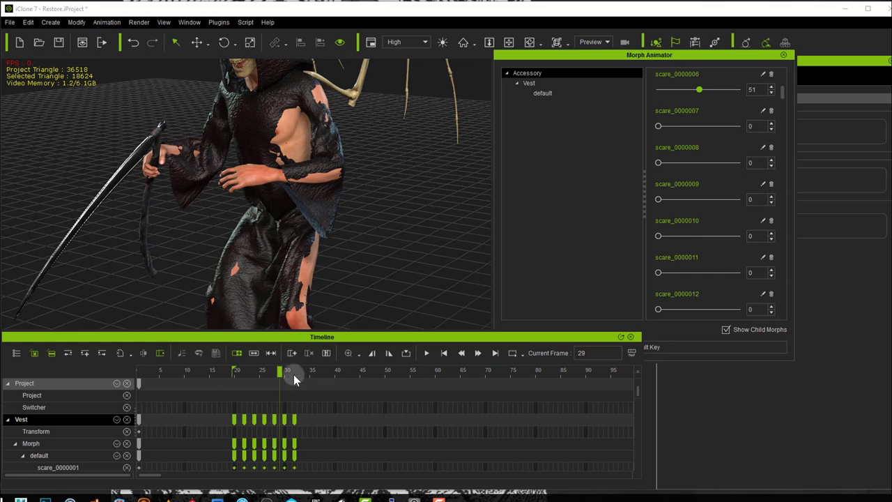
# Shift the selected Vest morph keys one frame later so they start at frame 21, and check the robe up to frame 37.
pyautogui.moveTo(279, 372)
pyautogui.mouseDown()
pyautogui.moveTo(235, 371)
pyautogui.moveTo(283, 376)
pyautogui.mouseUp()
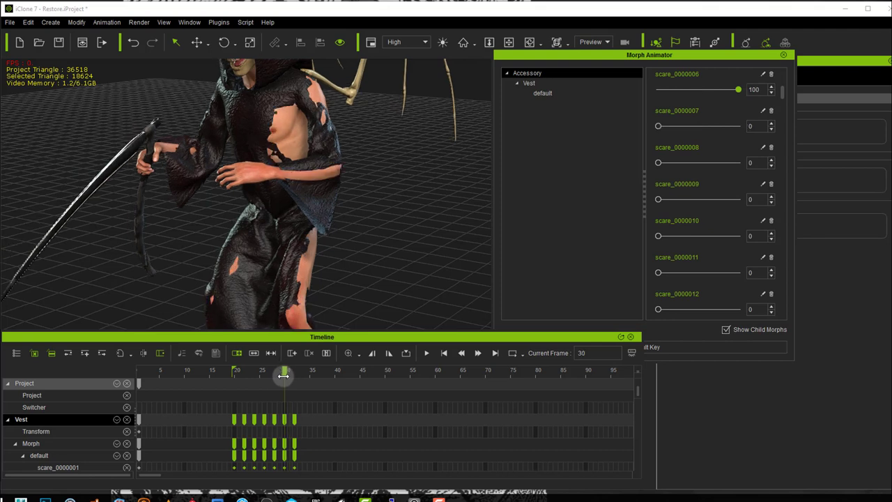
pyautogui.click(235, 372)
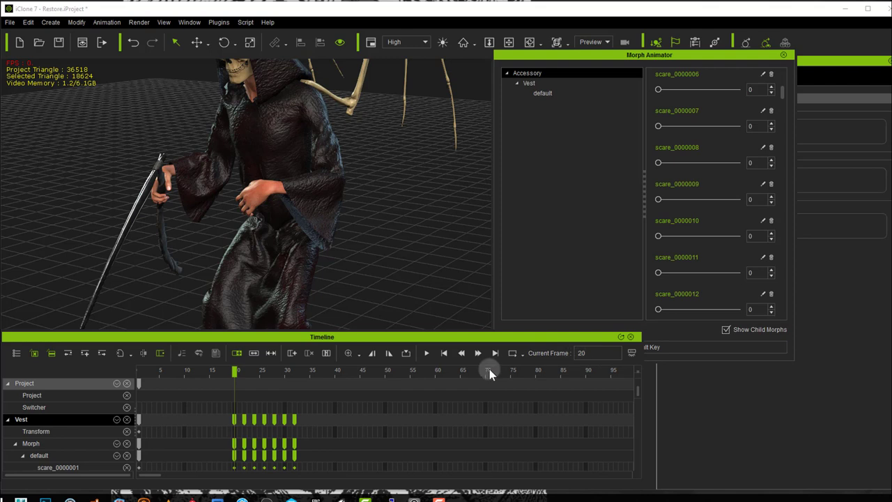
pyautogui.moveTo(234, 419); pyautogui.dragTo(239, 419)
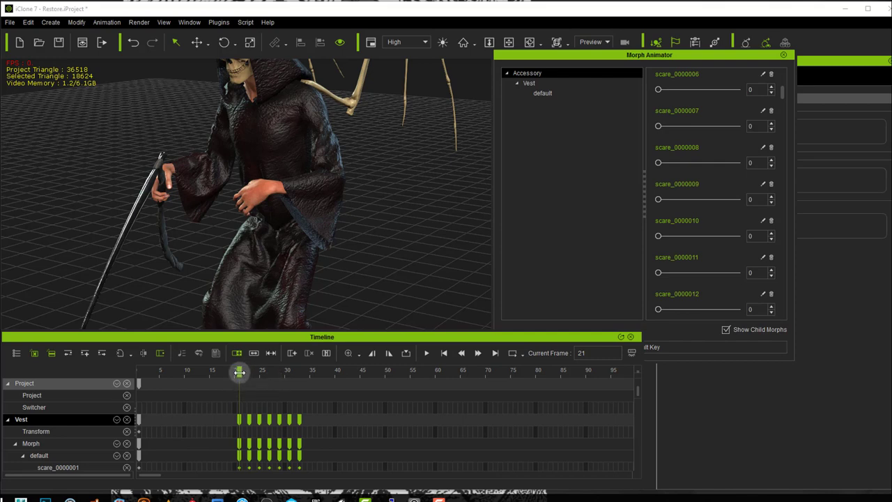
pyautogui.moveTo(239, 373); pyautogui.dragTo(319, 376)
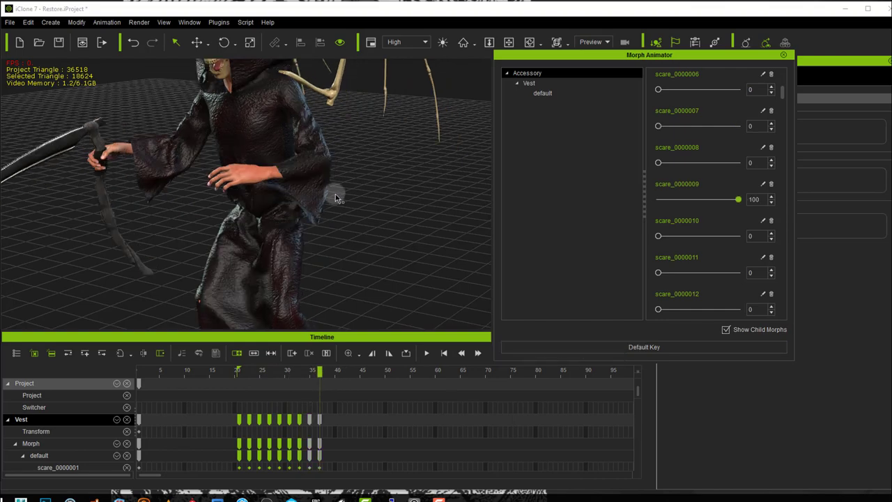
pyautogui.scroll(-3, 336, 193)
pyautogui.moveTo(361, 209); pyautogui.dragTo(389, 226, button='middle')
pyautogui.moveTo(389, 226); pyautogui.dragTo(427, 252, button='right')
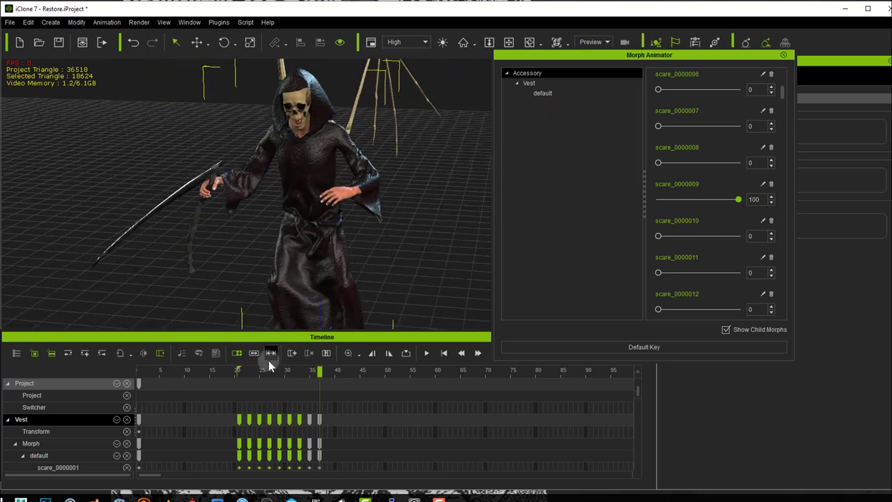
# Delete the Vest keys at frames 23, 27, 31 and 35, leaving a key every four frames from 21 to 37.
pyautogui.click(249, 370)
pyautogui.click(240, 372)
pyautogui.moveTo(240, 372); pyautogui.dragTo(259, 374)
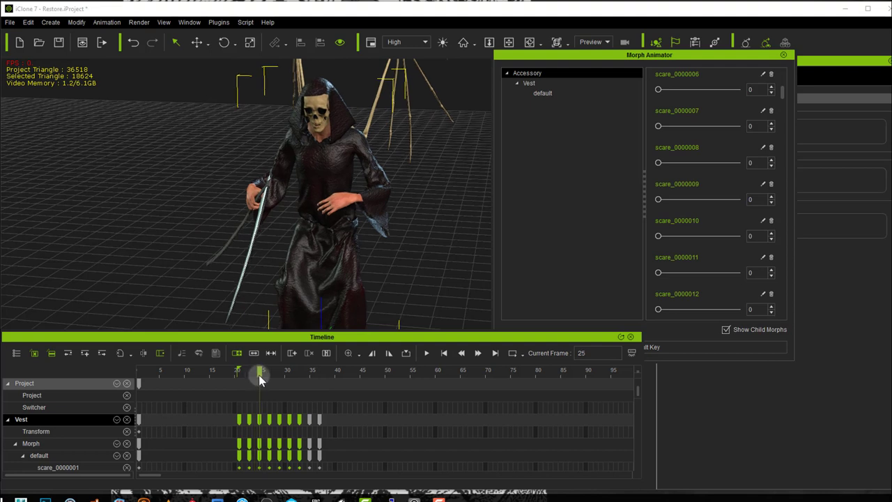
pyautogui.click(248, 419)
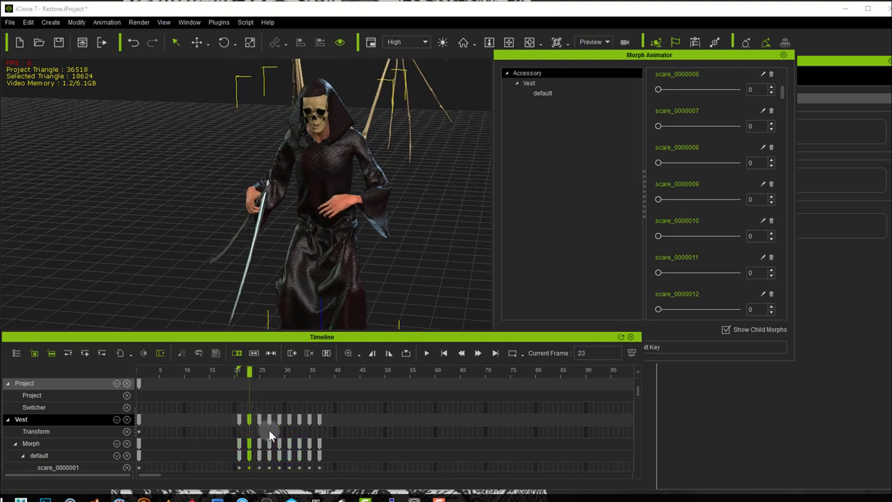
pyautogui.press('Delete')
pyautogui.moveTo(248, 370); pyautogui.dragTo(269, 370)
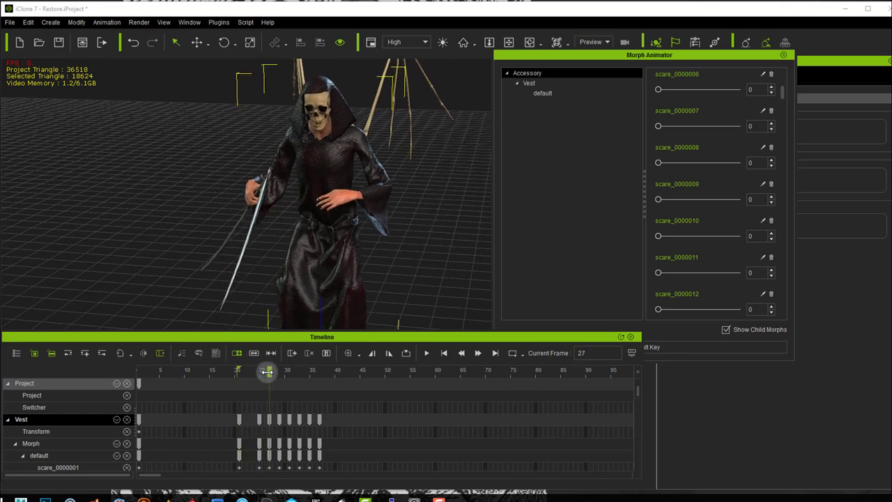
pyautogui.click(268, 419)
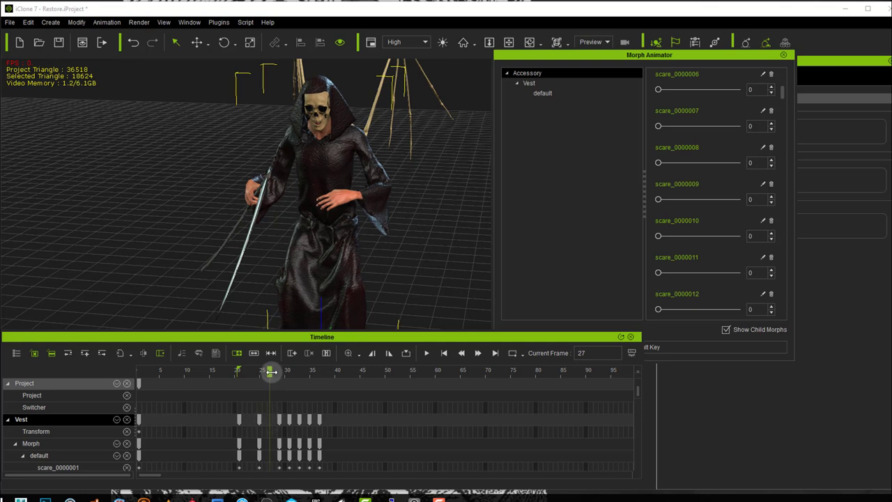
pyautogui.press('Delete')
pyautogui.moveTo(271, 374); pyautogui.dragTo(279, 375)
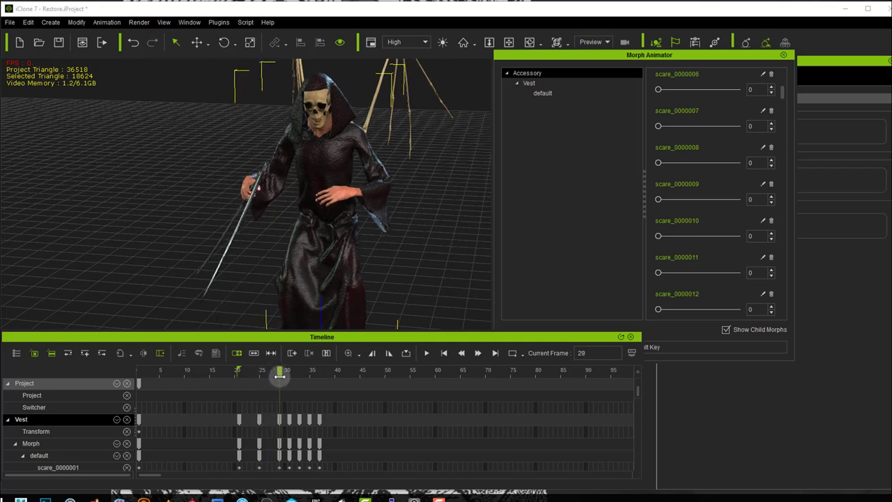
pyautogui.click(292, 418)
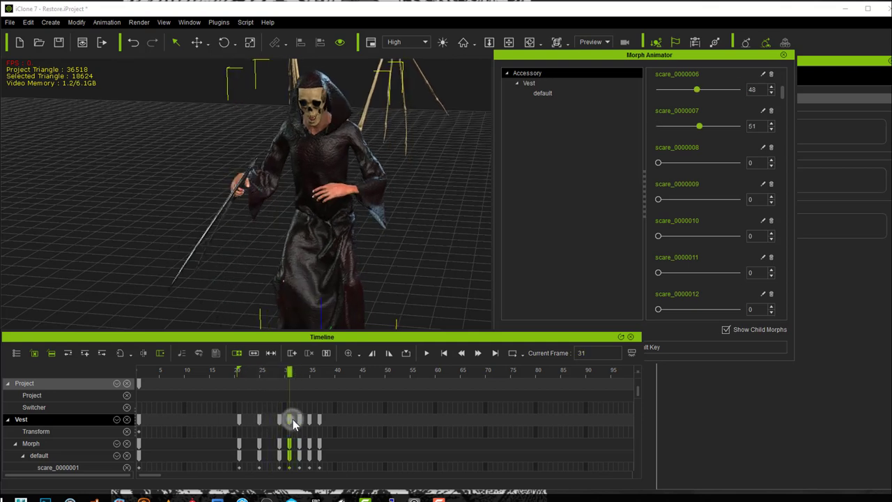
pyautogui.moveTo(289, 371); pyautogui.dragTo(319, 382)
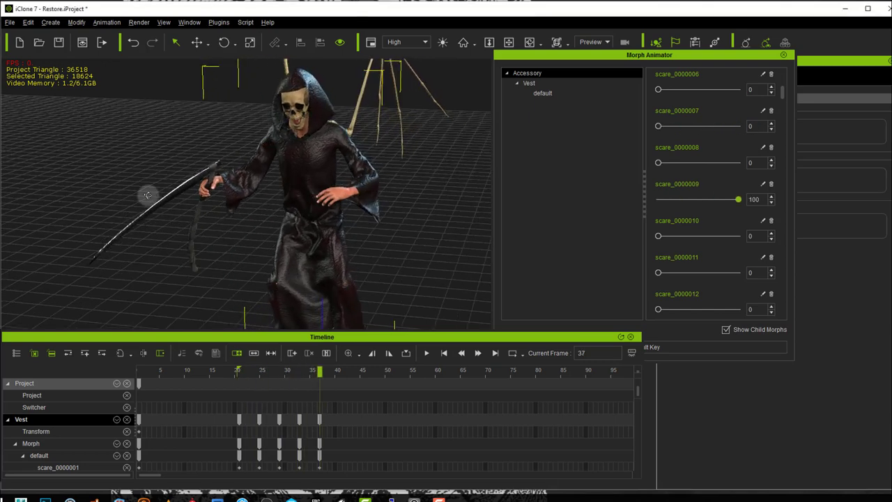
# Advance to frame 41, set a default morph key on the Vest and raise scare_0000011 to 100.
pyautogui.moveTo(145, 193); pyautogui.dragTo(365, 203, button='right')
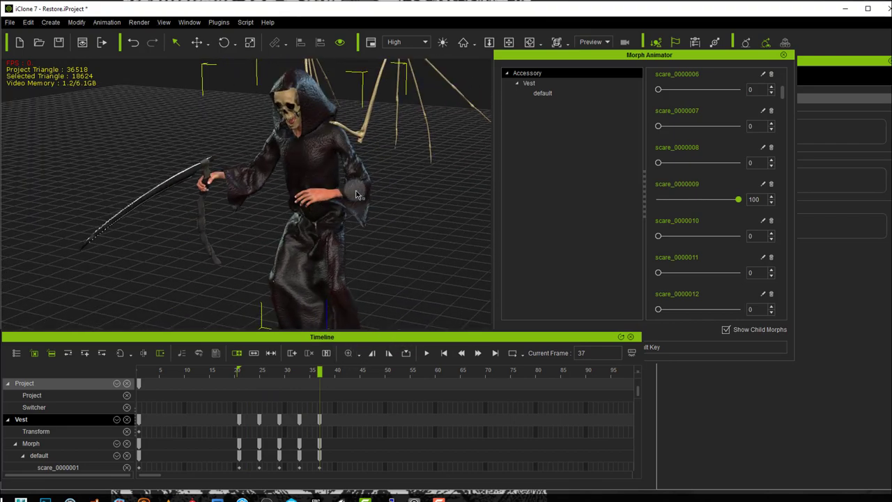
pyautogui.moveTo(382, 282); pyautogui.dragTo(83, 209, button='right')
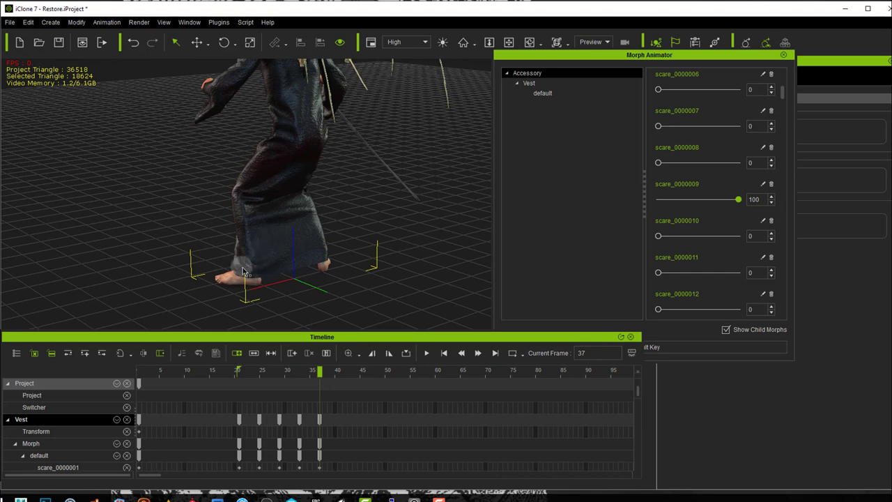
pyautogui.moveTo(226, 201); pyautogui.dragTo(643, 285, button='right')
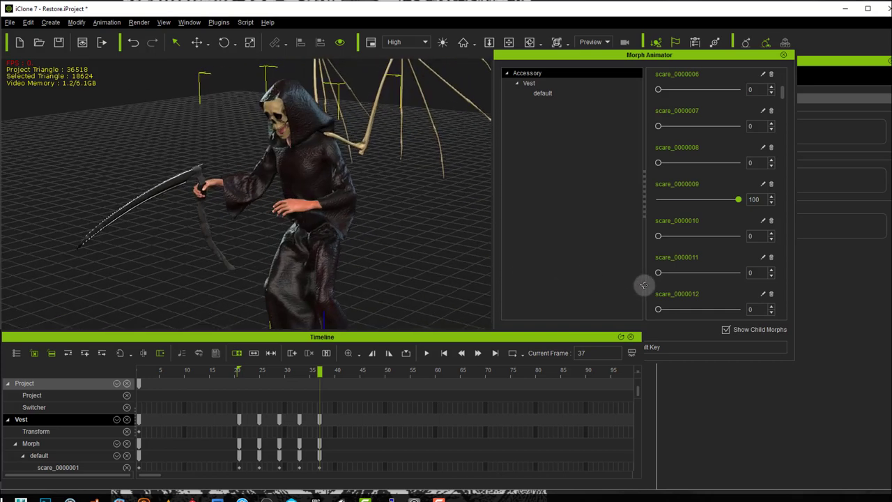
pyautogui.moveTo(412, 205); pyautogui.dragTo(359, 202, button='right')
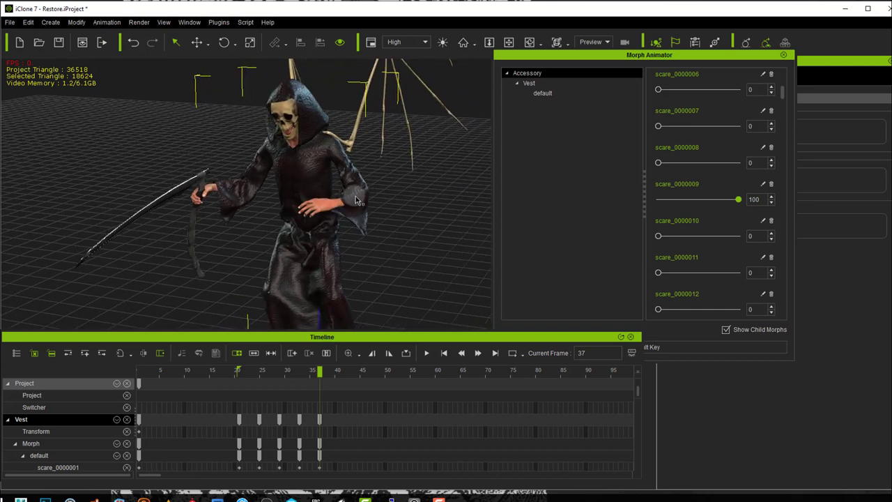
pyautogui.moveTo(381, 156)
pyautogui.mouseDown(button='right')
pyautogui.moveTo(430, 171)
pyautogui.moveTo(430, 232)
pyautogui.moveTo(574, 191)
pyautogui.moveTo(365, 149)
pyautogui.moveTo(368, 115)
pyautogui.moveTo(373, 164)
pyautogui.mouseUp(button='right')
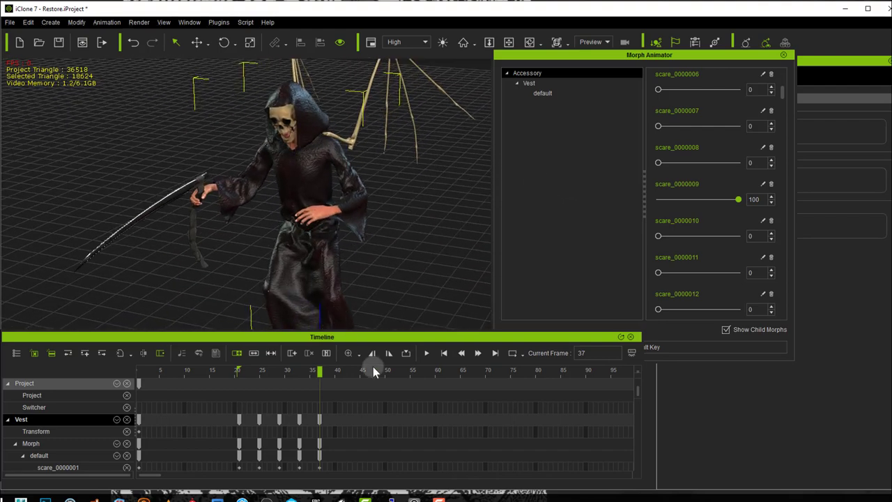
pyautogui.click(479, 354)
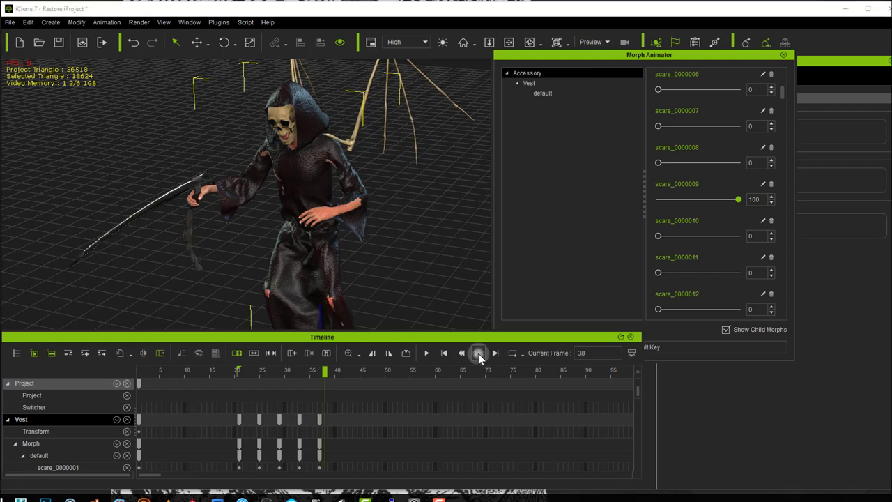
pyautogui.click(479, 354)
pyautogui.click(478, 354)
pyautogui.click(479, 354)
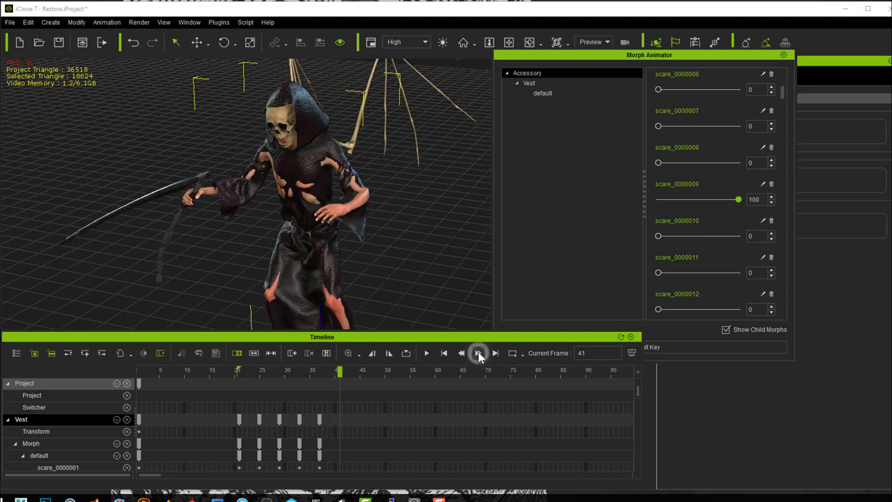
pyautogui.click(671, 190)
pyautogui.click(669, 346)
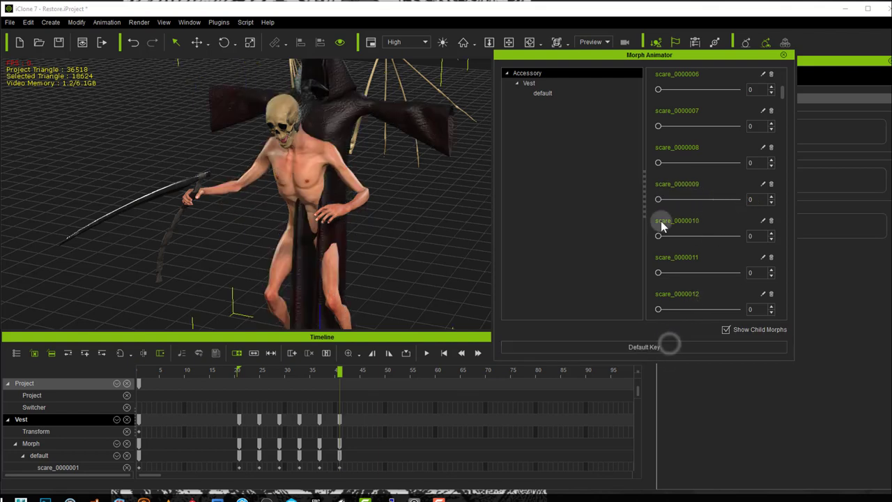
pyautogui.moveTo(657, 271); pyautogui.dragTo(754, 274)
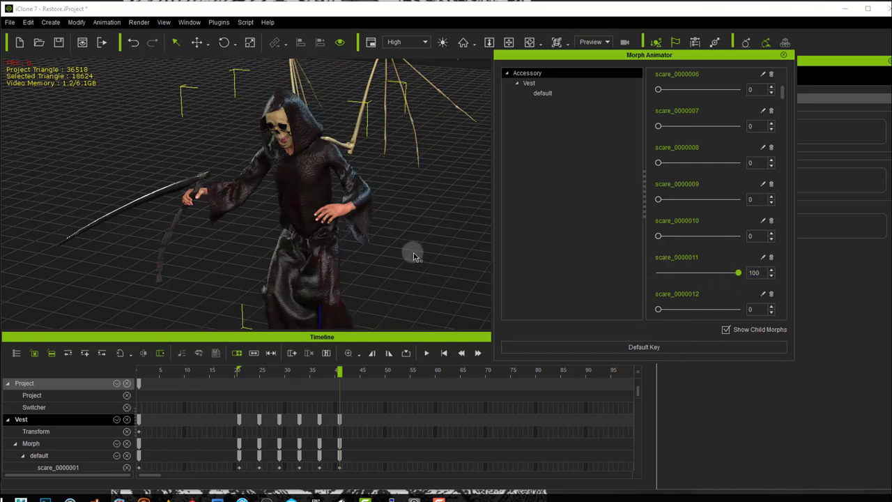
# Check the blend at frame 39, advance to frame 45, set a default Vest morph key and raise scare_0000013 to 100.
pyautogui.moveTo(364, 265); pyautogui.dragTo(423, 275, button='right')
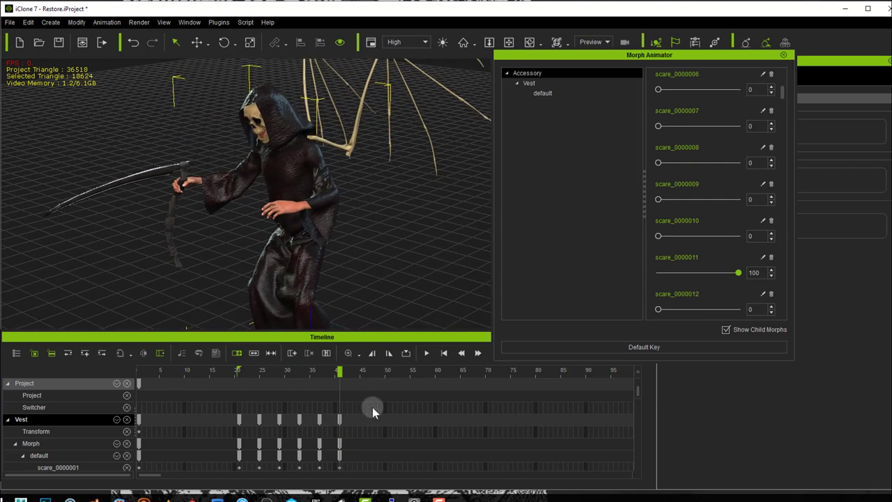
pyautogui.moveTo(339, 373); pyautogui.dragTo(329, 374)
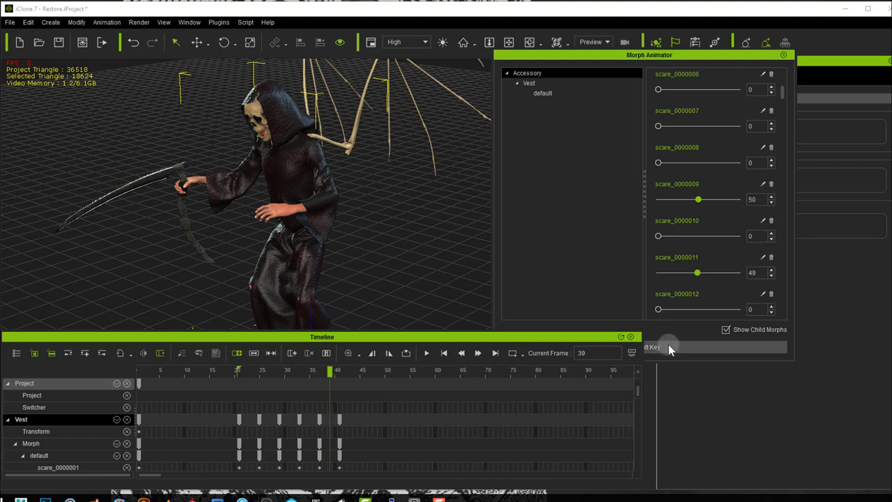
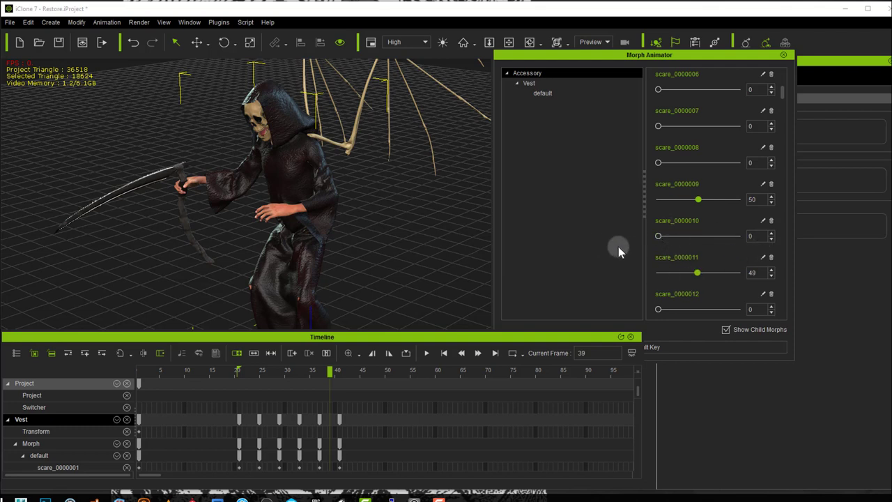
pyautogui.click(477, 353)
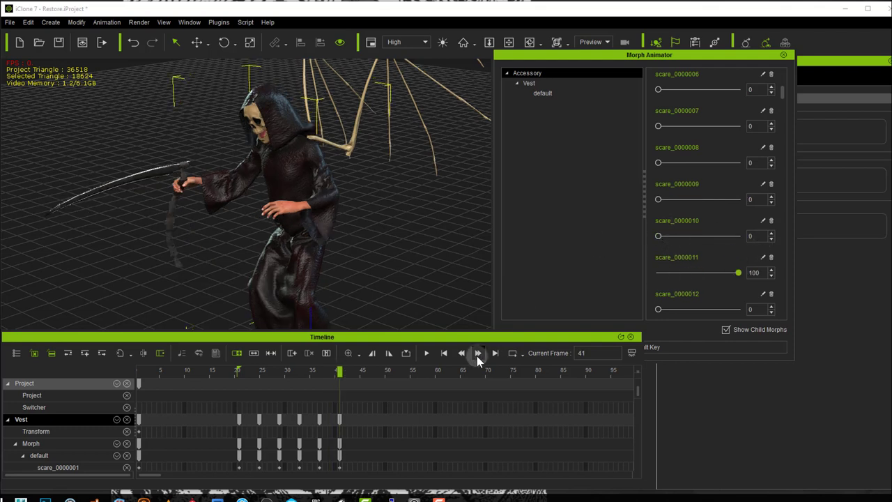
pyautogui.click(477, 353)
pyautogui.click(477, 353)
pyautogui.click(477, 354)
pyautogui.click(477, 353)
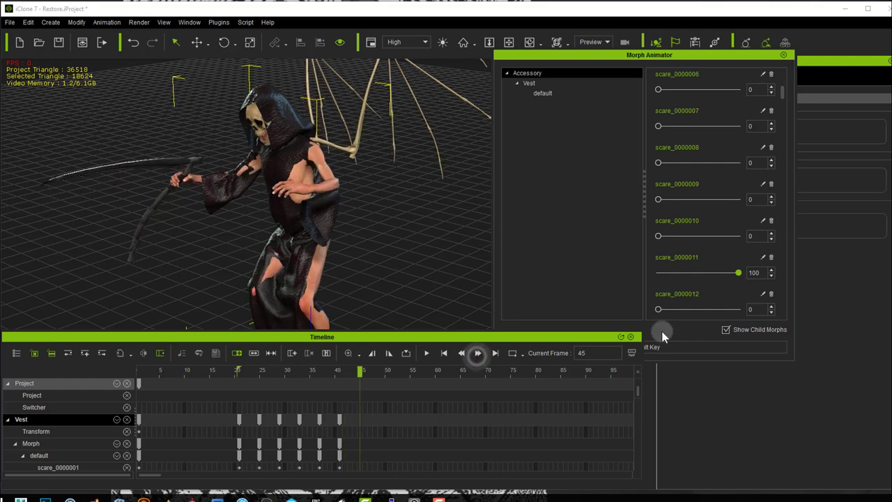
pyautogui.click(662, 337)
pyautogui.scroll(-3, 673, 279)
pyautogui.moveTo(658, 236); pyautogui.dragTo(754, 241)
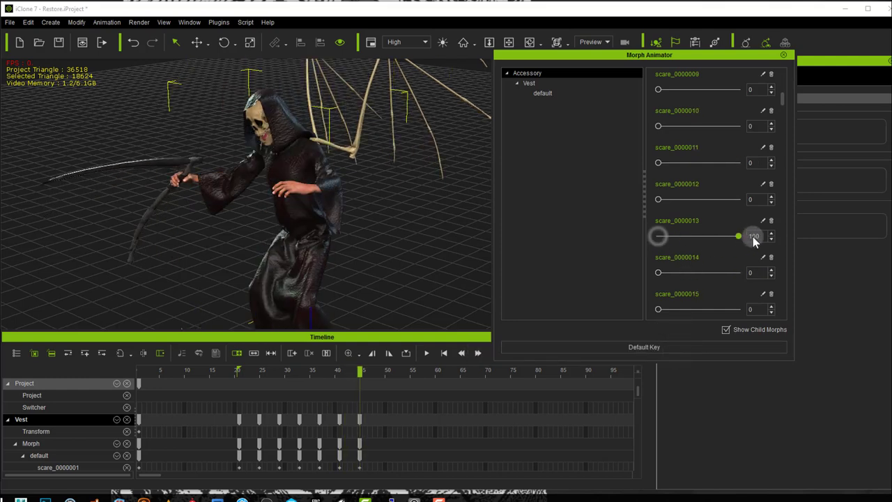
pyautogui.moveTo(285, 228); pyautogui.dragTo(397, 235, button='right')
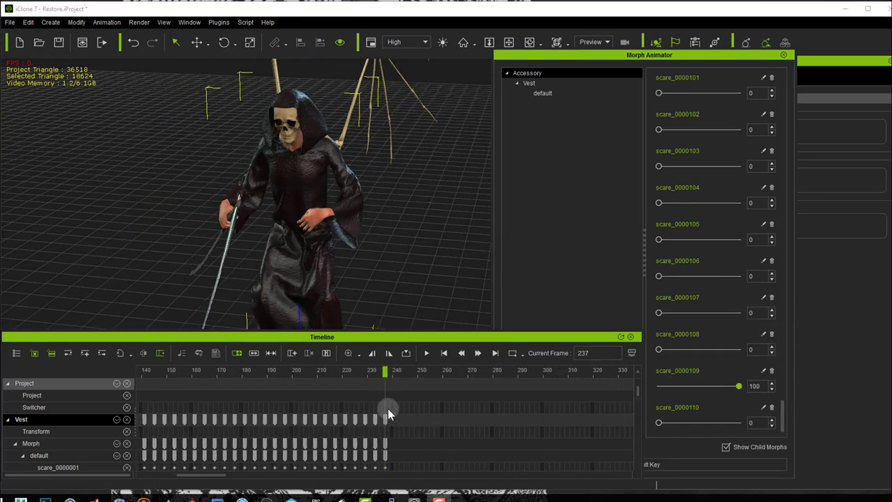
# Switch to Sublime Text, select the note line Save Collect Clip "Add MotionPlus to Library", and return to iClone.
pyautogui.moveTo(374, 370); pyautogui.dragTo(243, 372)
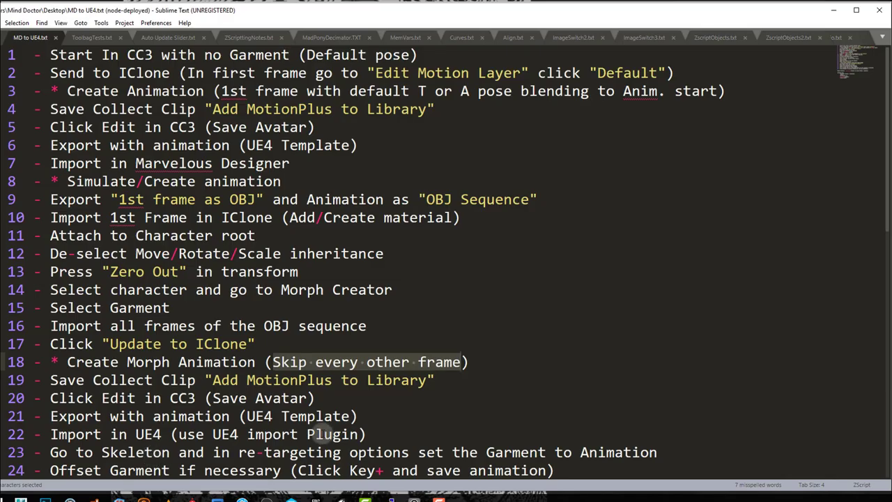
pyautogui.click(441, 380)
pyautogui.hotkey('shift', 'Home')
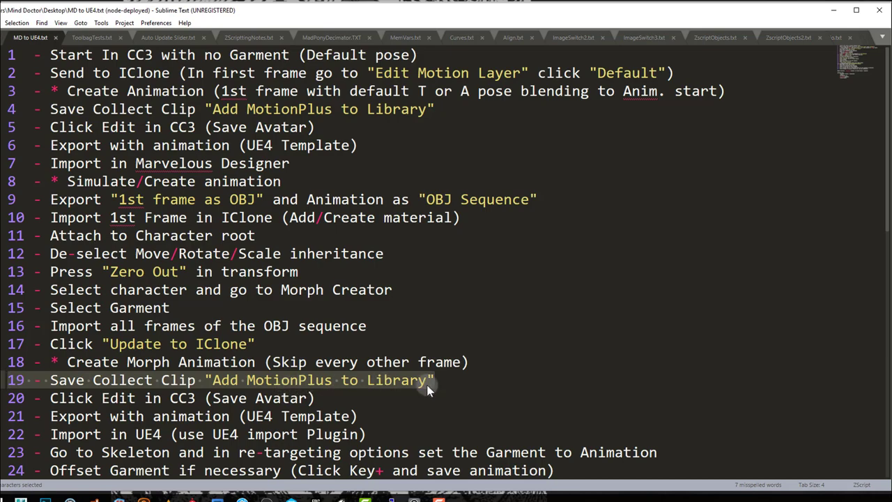
pyautogui.hotkey('alt', 'Tab')
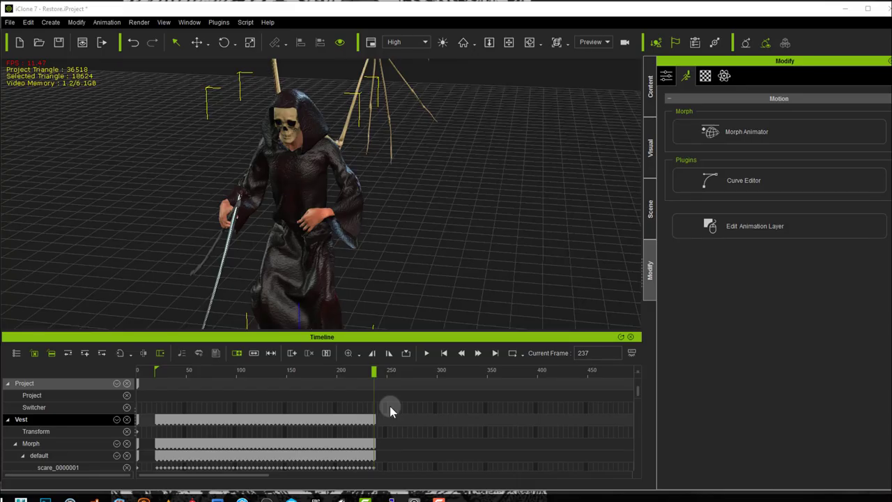
# Turn on looped playback, set the play range's end just past the last Vest key at about frame 238, and scrub through the animation.
pyautogui.click(513, 353)
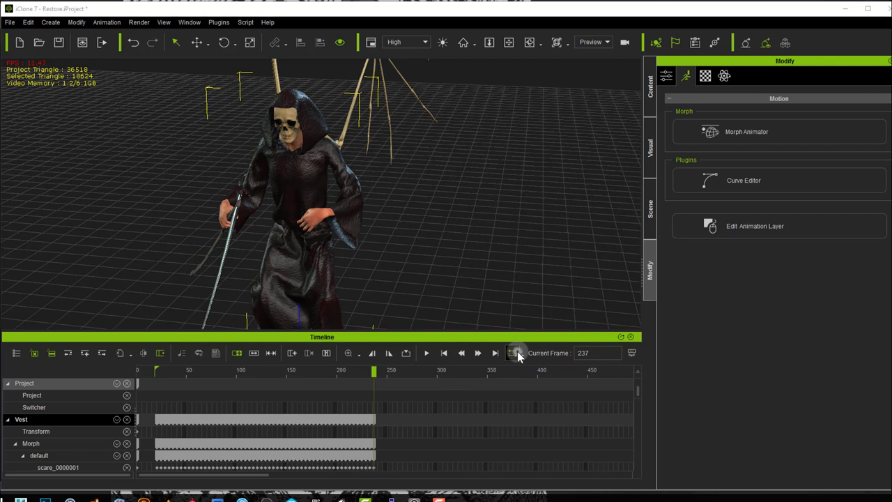
pyautogui.scroll(5, 406, 404)
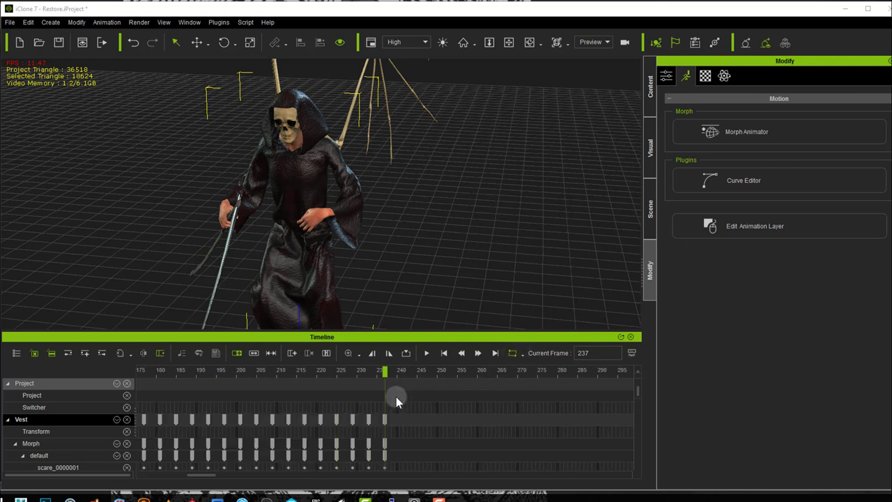
pyautogui.moveTo(383, 372); pyautogui.dragTo(325, 373)
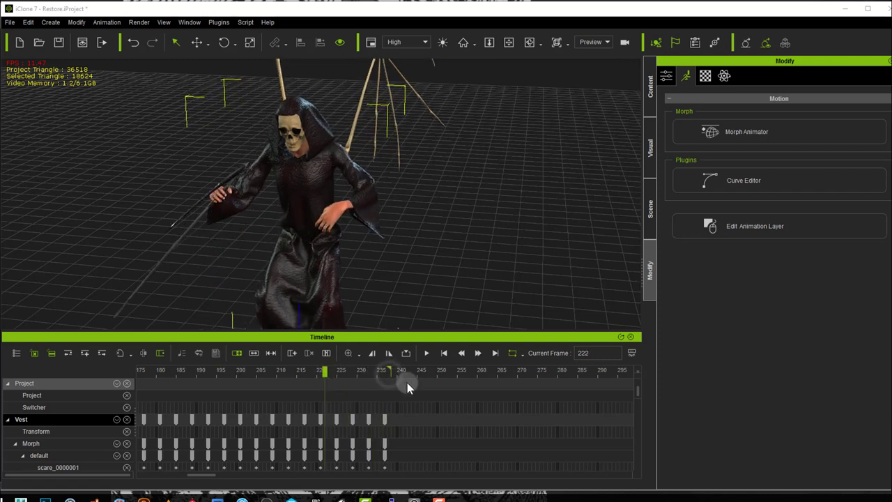
pyautogui.scroll(-3, 414, 418)
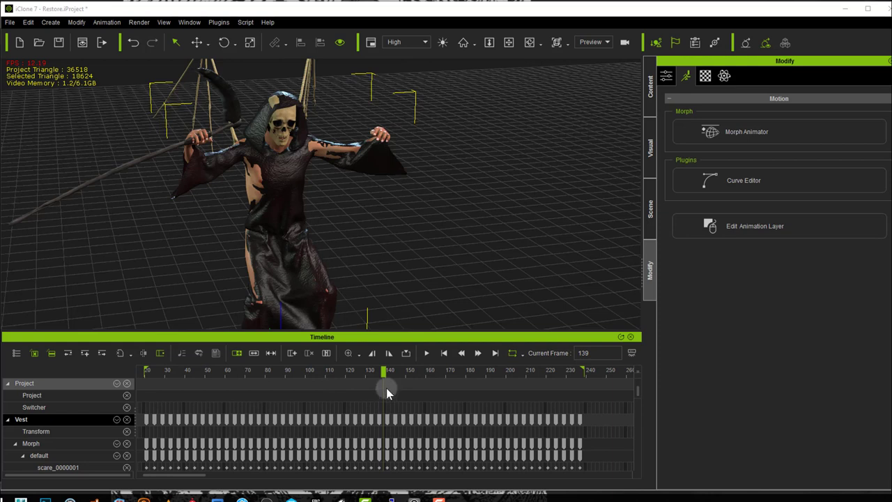
# Set a default Vest morph key at frame 139 in the Morph Animator and raise scare_0000060 to 100.
pyautogui.moveTo(383, 371)
pyautogui.mouseDown()
pyautogui.moveTo(394, 371)
pyautogui.moveTo(383, 372)
pyautogui.mouseUp()
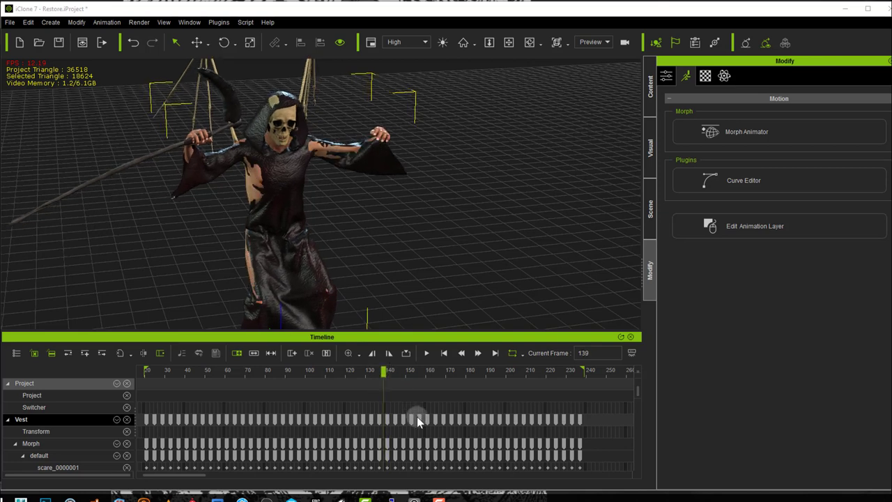
pyautogui.scroll(3, 418, 422)
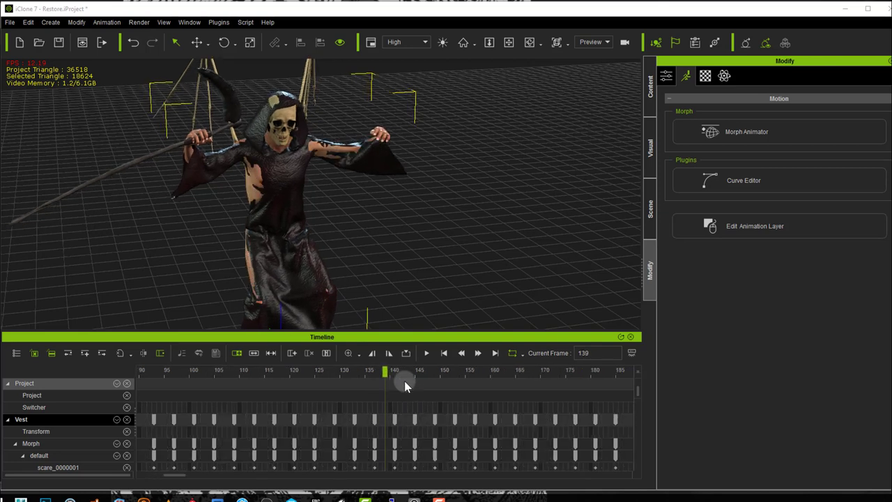
pyautogui.click(746, 125)
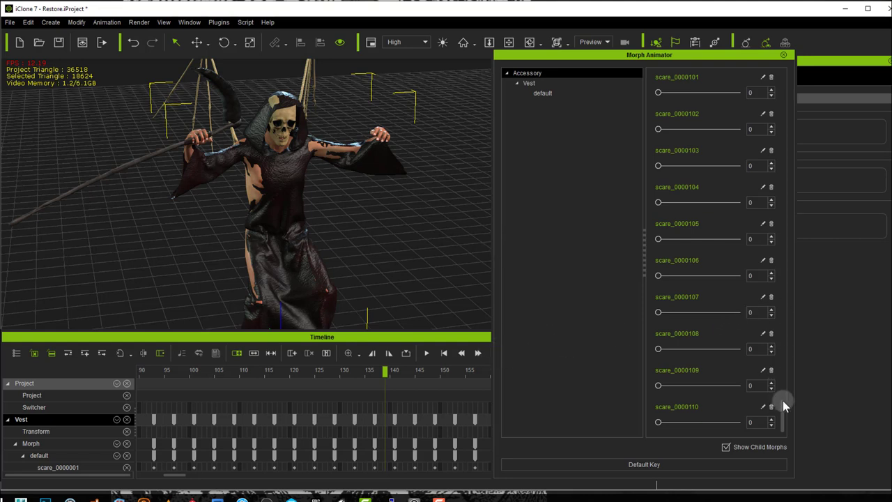
pyautogui.moveTo(783, 408); pyautogui.dragTo(790, 259)
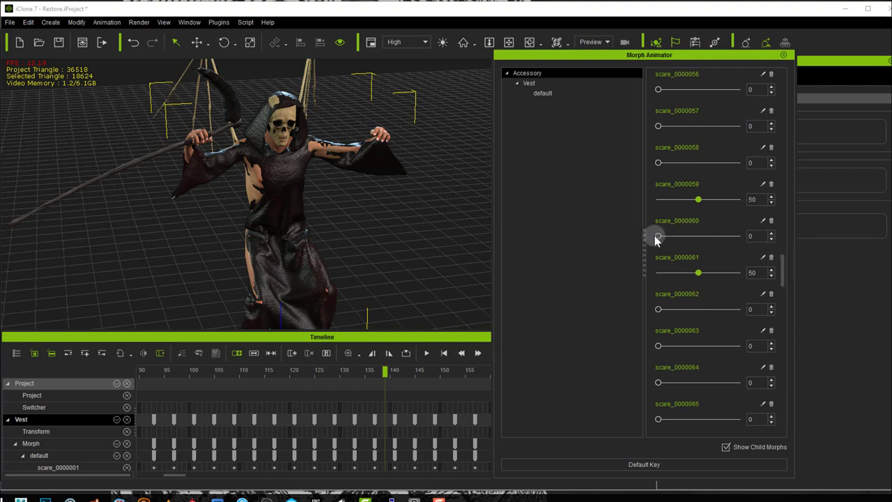
pyautogui.moveTo(385, 373)
pyautogui.mouseDown()
pyautogui.moveTo(401, 374)
pyautogui.moveTo(384, 374)
pyautogui.mouseUp()
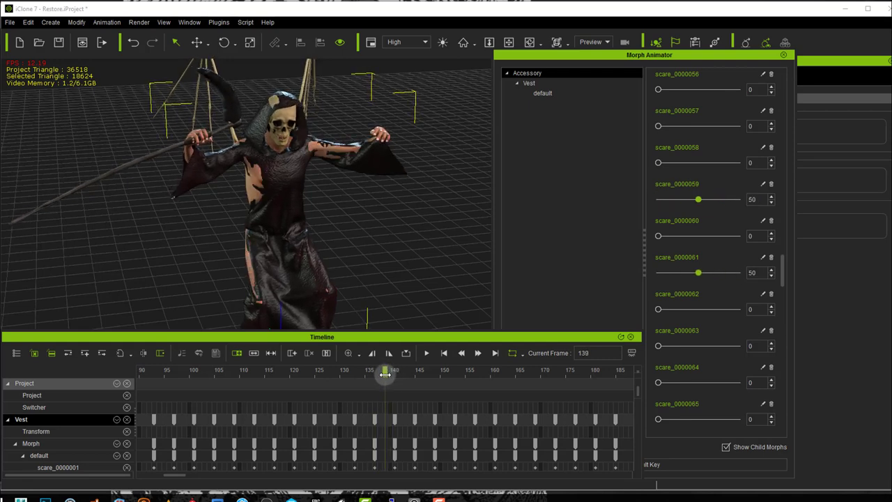
pyautogui.click(685, 464)
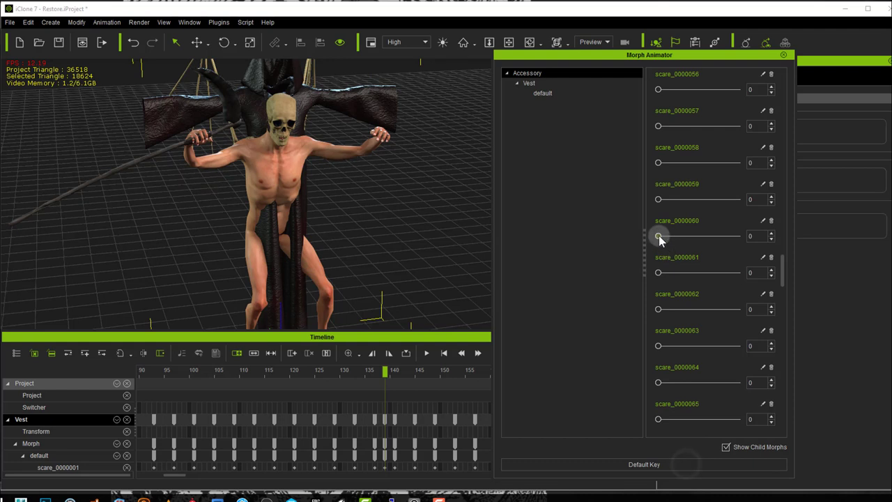
pyautogui.moveTo(658, 236); pyautogui.dragTo(788, 243)
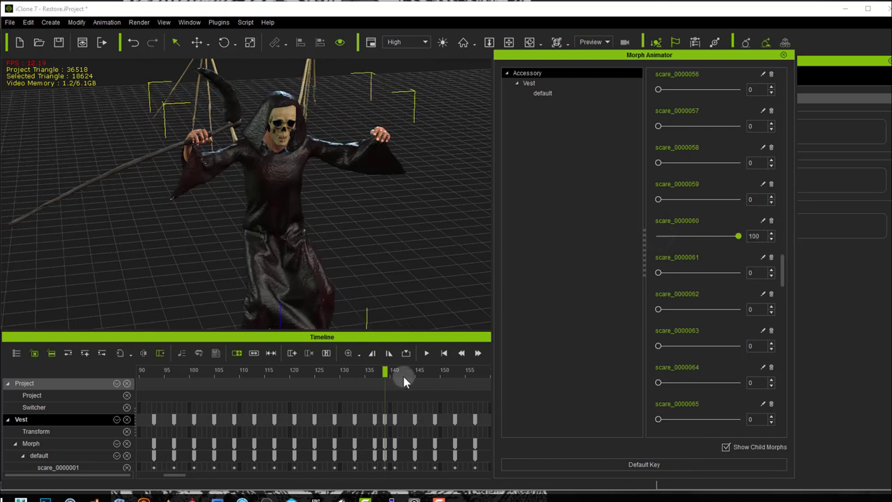
# Scrub past frame 139 to check the robe, change the playback mode to By Frame and play the looped animation.
pyautogui.moveTo(388, 372); pyautogui.dragTo(474, 372)
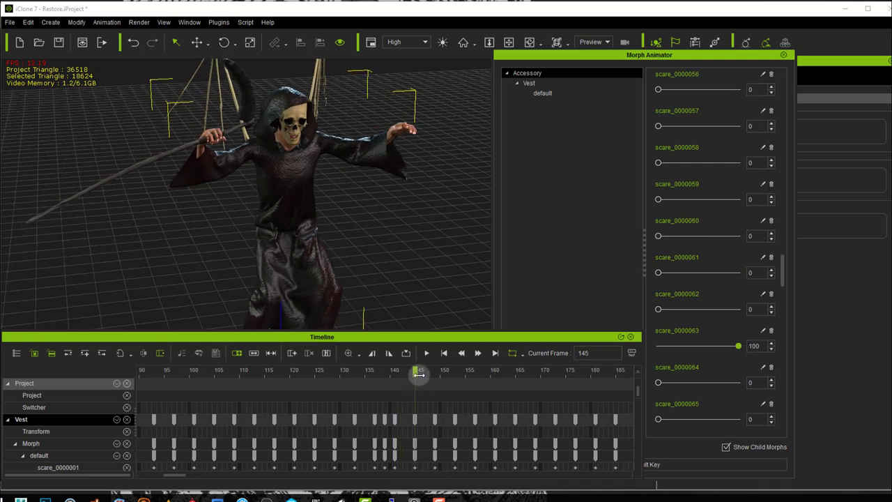
pyautogui.press('F3')
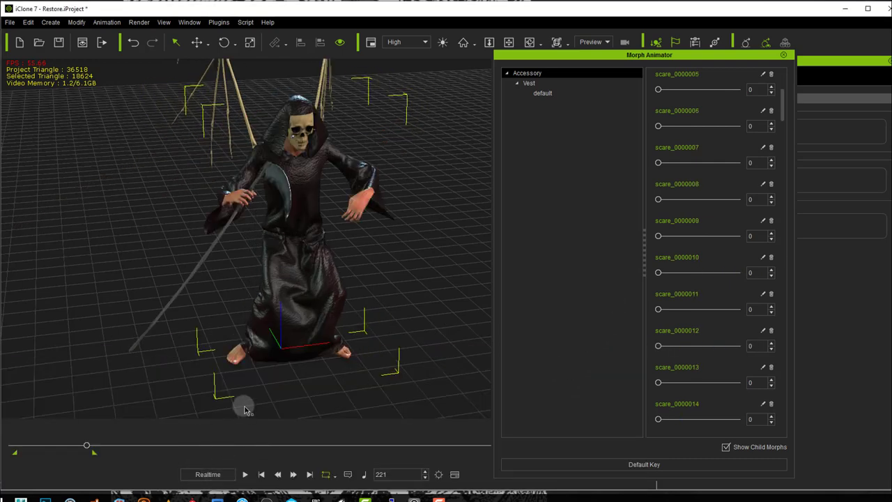
pyautogui.press('F3')
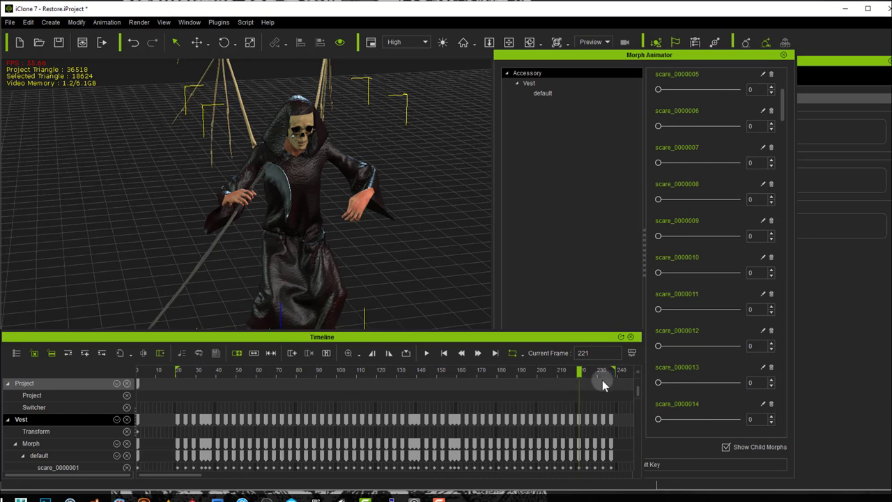
pyautogui.press('F3')
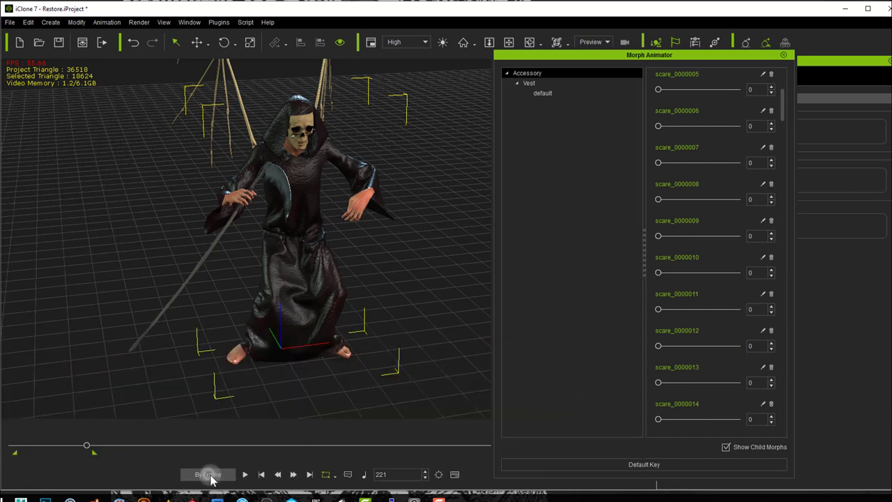
pyautogui.press('F3')
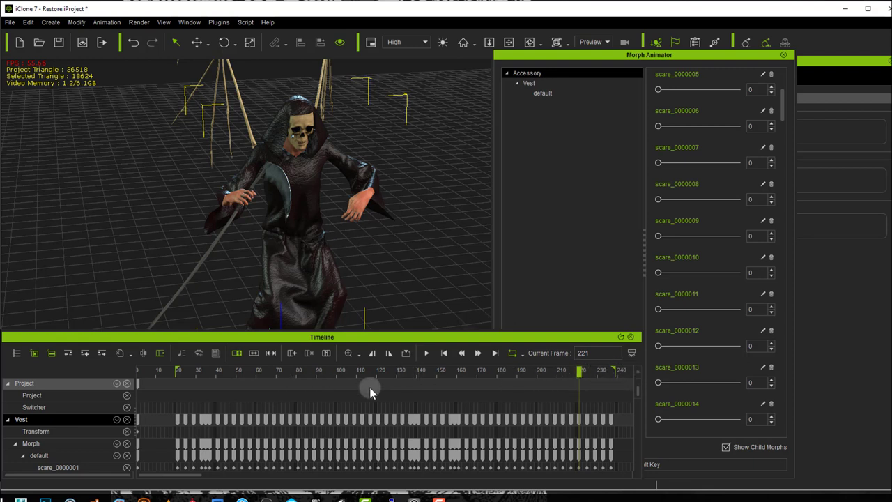
pyautogui.press('space')
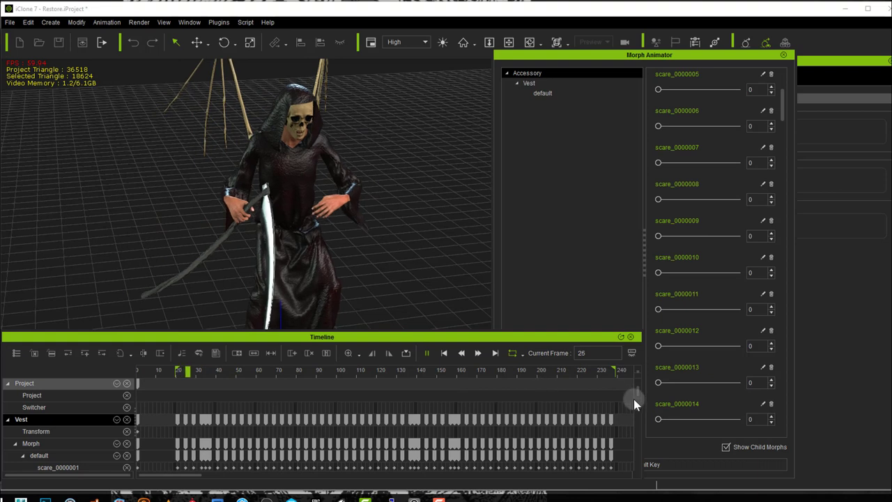
# On the last Vest key, lower scare_0000109 to 0, raise scare_0000001 to 100, and move the key to frame 238.
pyautogui.click(610, 420)
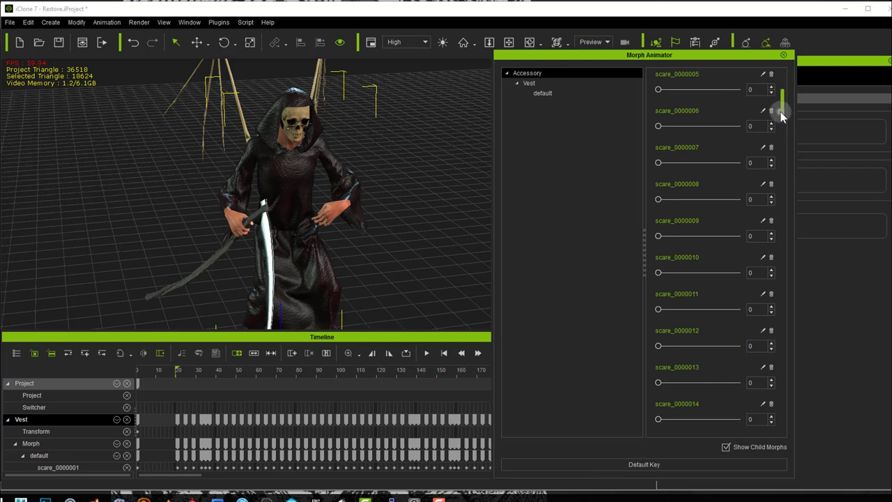
pyautogui.moveTo(780, 111); pyautogui.dragTo(792, 441)
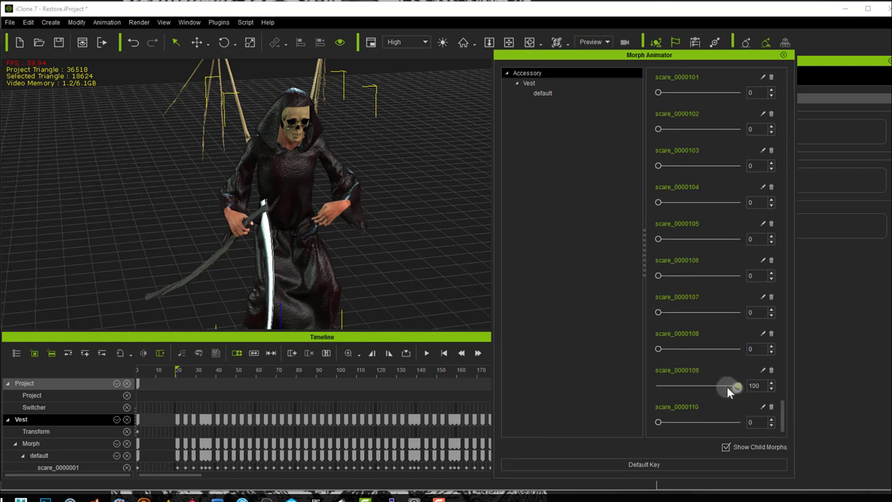
pyautogui.moveTo(727, 386); pyautogui.dragTo(642, 385)
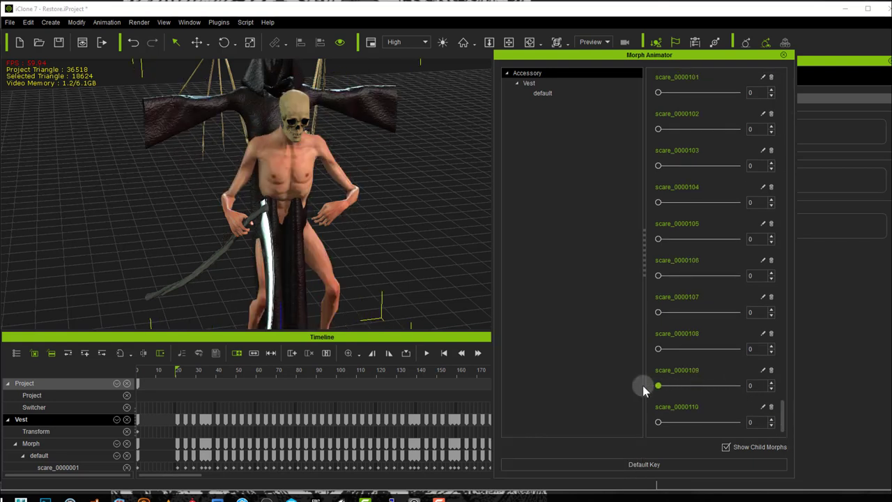
pyautogui.moveTo(781, 418); pyautogui.dragTo(779, 82)
pyautogui.moveTo(657, 108); pyautogui.dragTo(759, 117)
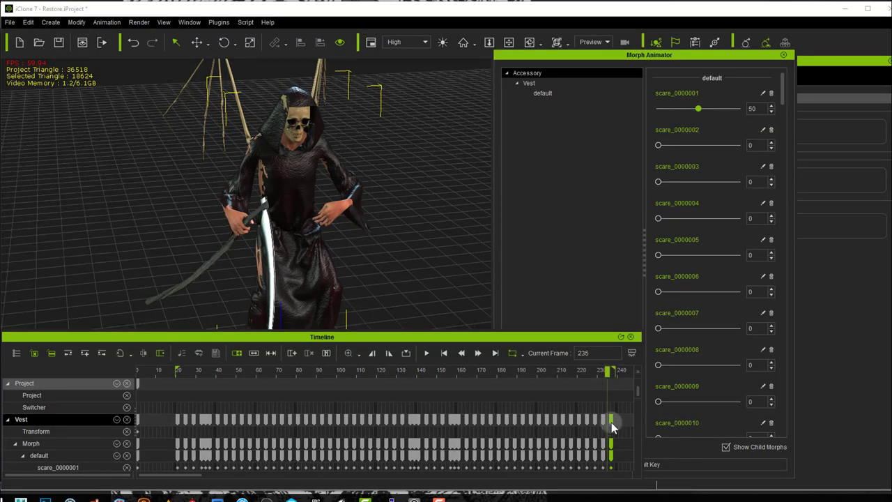
pyautogui.moveTo(611, 422); pyautogui.dragTo(612, 422)
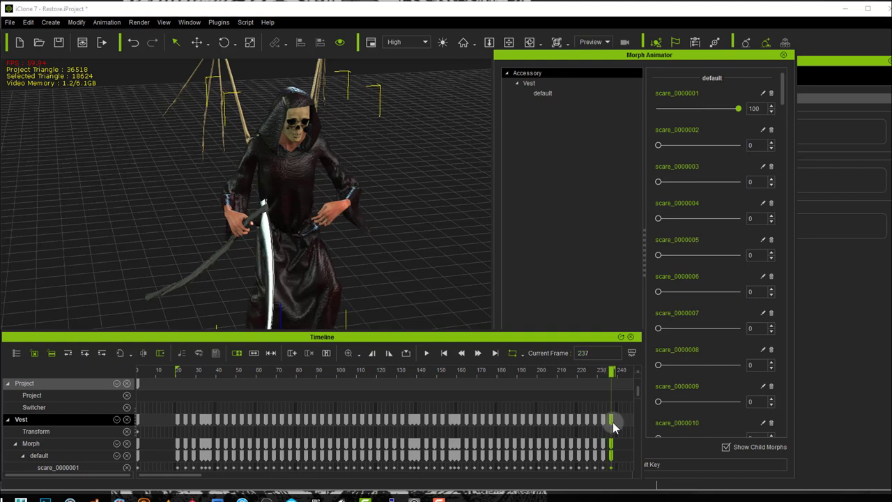
pyautogui.scroll(3, 617, 420)
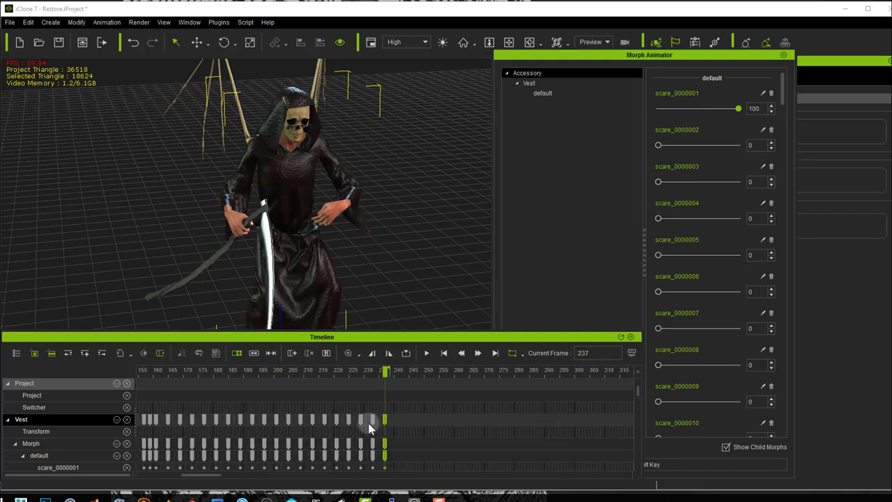
pyautogui.moveTo(390, 420); pyautogui.dragTo(387, 420)
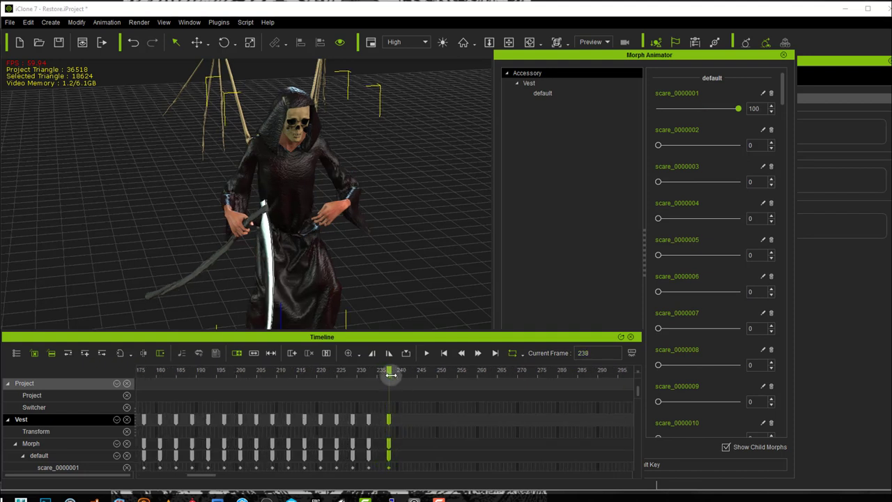
# Set a default Vest morph key at frame 236, raise scare_0000109 to 100, and scrub around it to check the blend.
pyautogui.moveTo(388, 371); pyautogui.dragTo(379, 373)
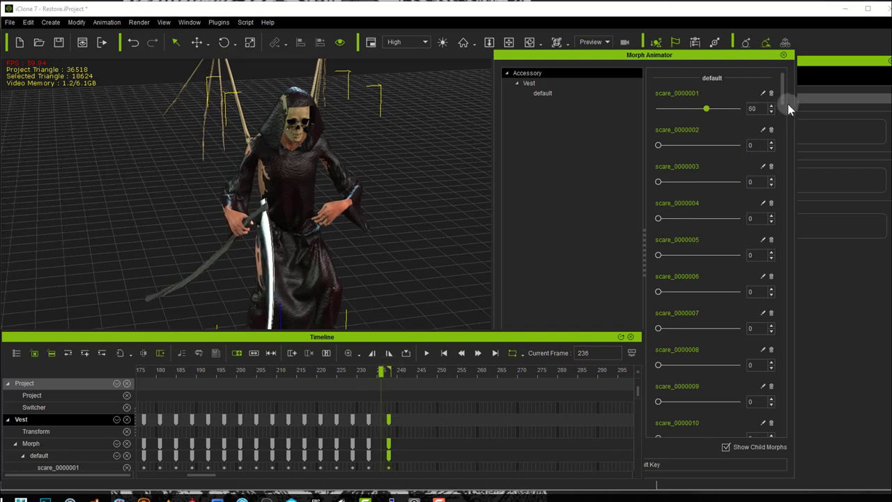
pyautogui.moveTo(781, 96); pyautogui.dragTo(811, 449)
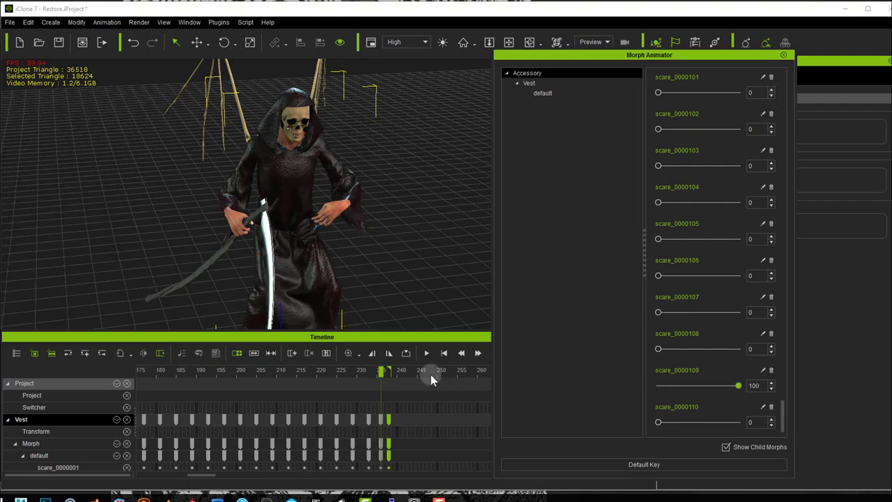
pyautogui.click(382, 372)
pyautogui.moveTo(382, 372); pyautogui.dragTo(378, 371)
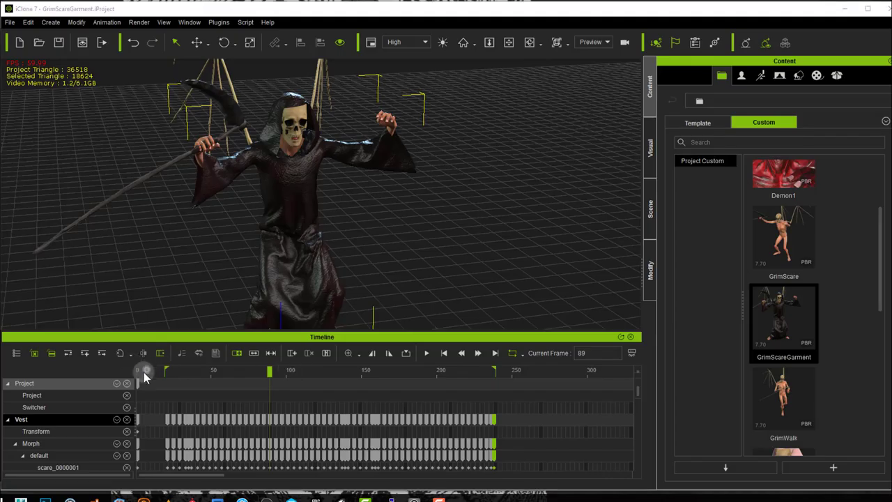
# Scrub the animation to frame 72, select the CC_Base(0) avatar together with the Vest, and show their tracks in the timeline.
pyautogui.click(143, 371)
pyautogui.moveTo(140, 374); pyautogui.dragTo(244, 389)
pyautogui.click(244, 389)
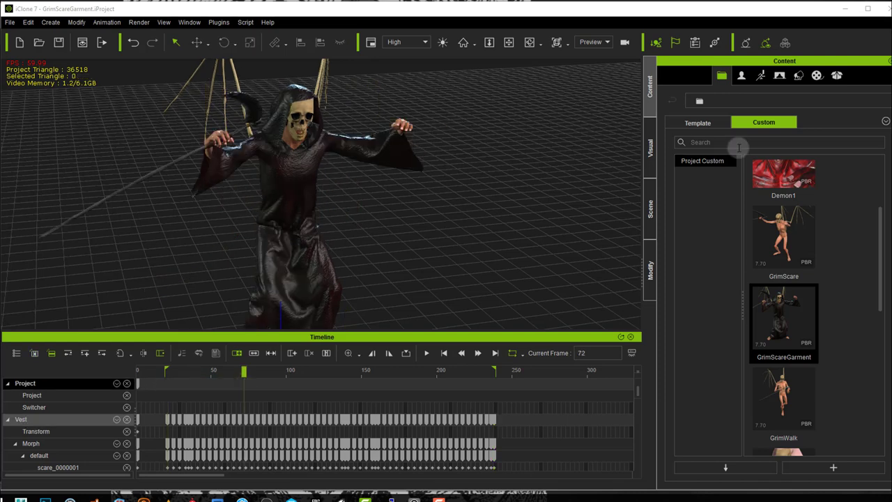
pyautogui.click(652, 212)
pyautogui.click(714, 111)
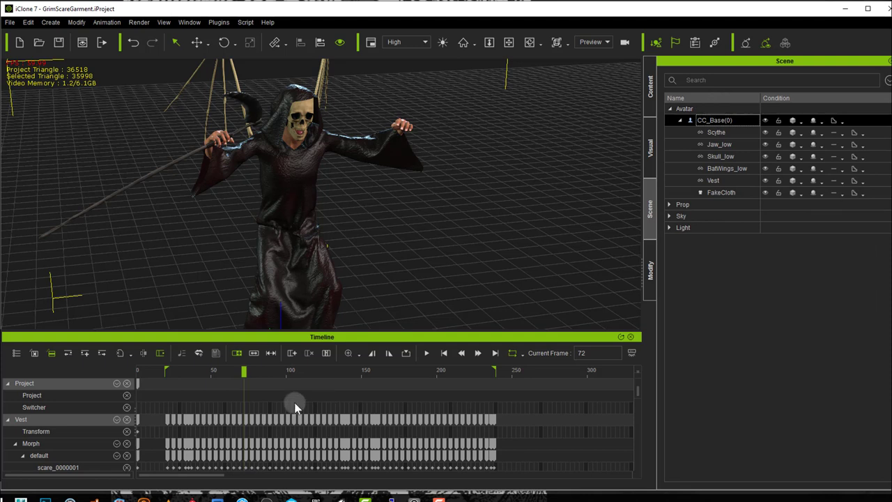
pyautogui.click(35, 354)
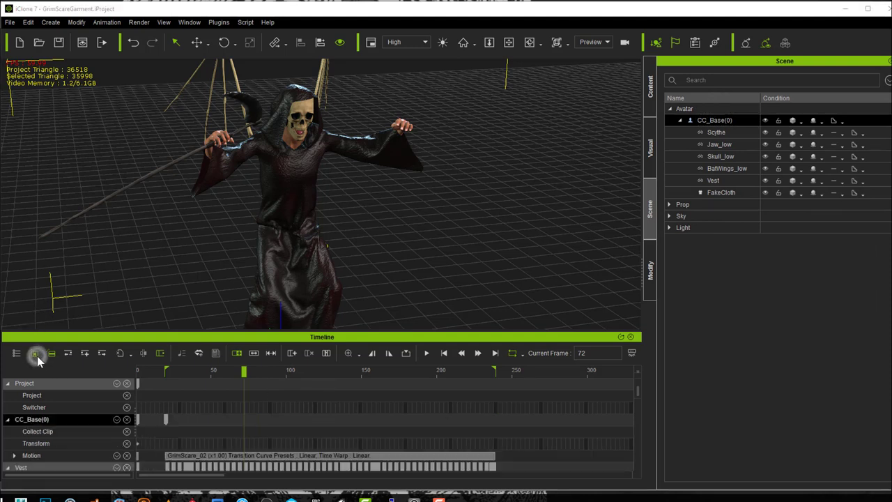
pyautogui.scroll(-3, 243, 409)
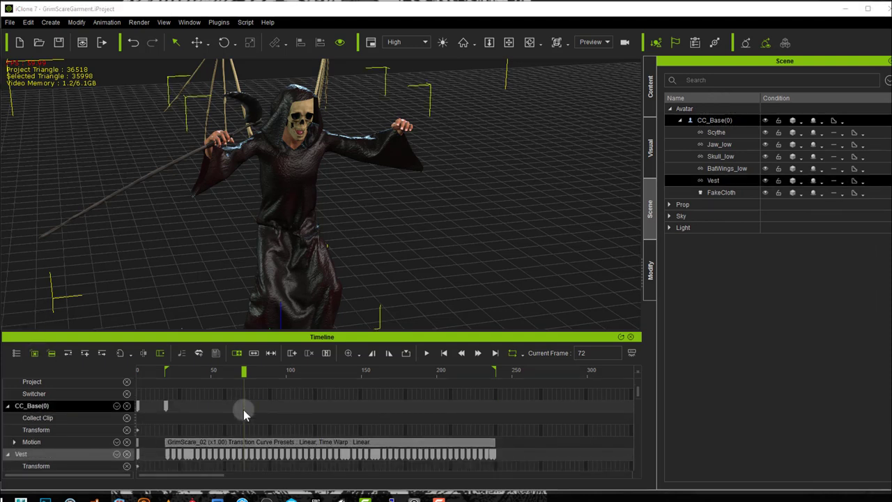
pyautogui.scroll(2, 188, 419)
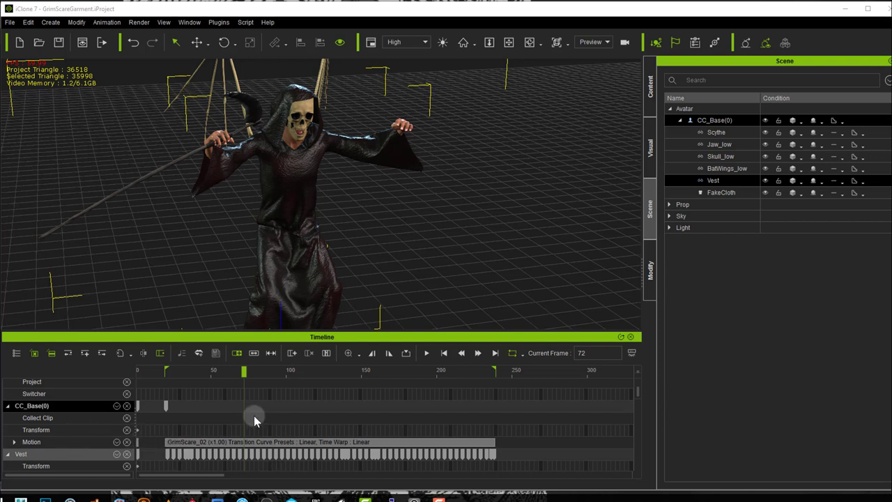
# Mark a Collect Clip range on CC_Base(0) from the start of the GrimScare_02 motion to the last Vest key at frame 238.
pyautogui.click(166, 418)
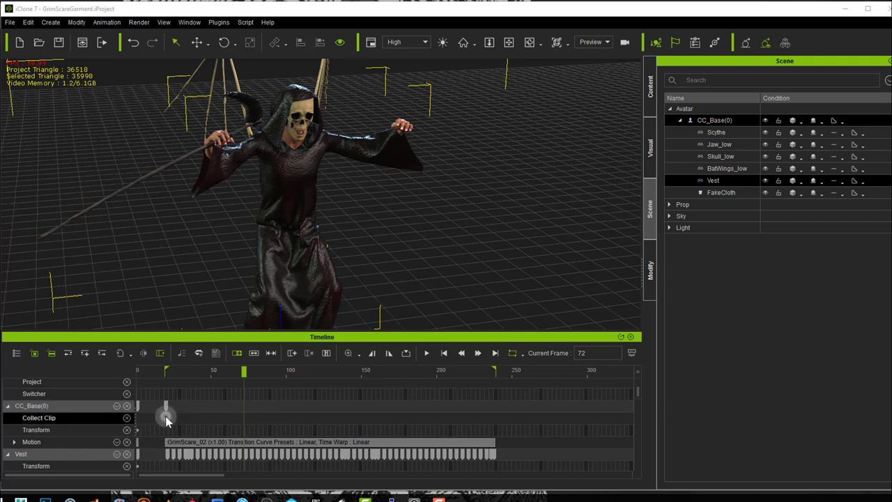
pyautogui.moveTo(194, 417); pyautogui.dragTo(494, 428)
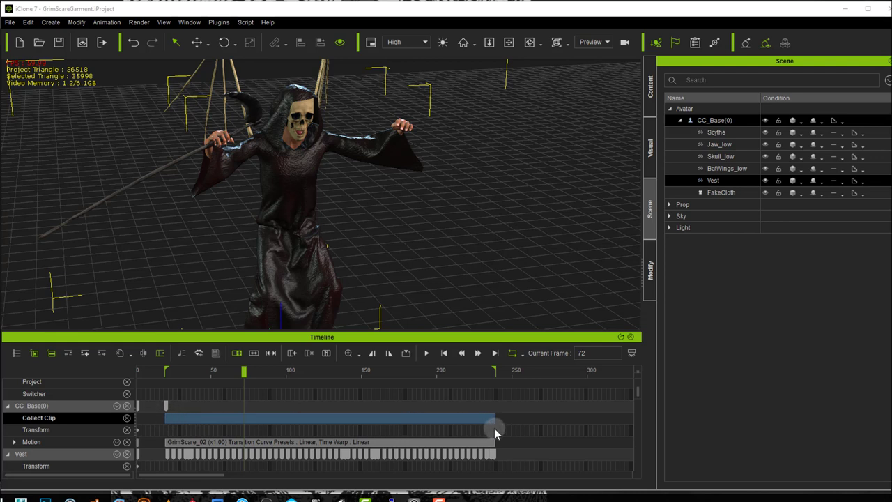
pyautogui.scroll(5, 512, 415)
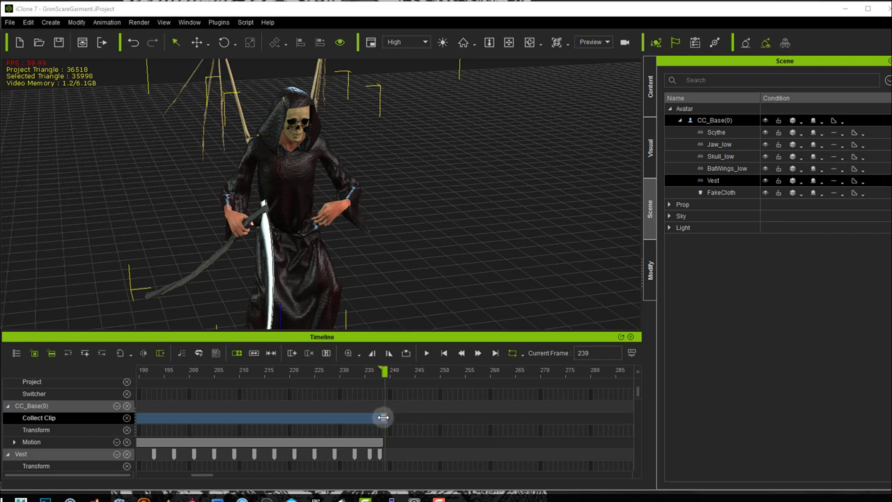
pyautogui.moveTo(382, 416); pyautogui.dragTo(380, 415)
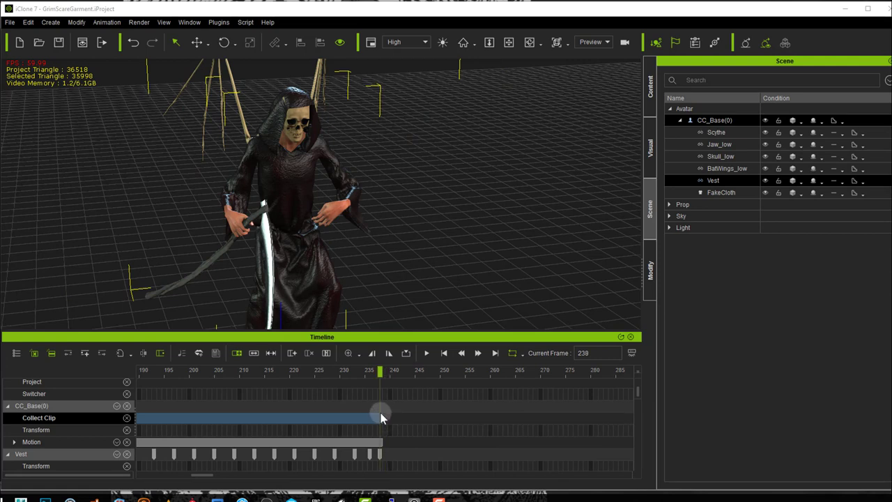
# Add the collected clip to the library as MotionPlus with the default motion data, replacing the existing GrimScareGarment file.
pyautogui.rightClick(238, 418)
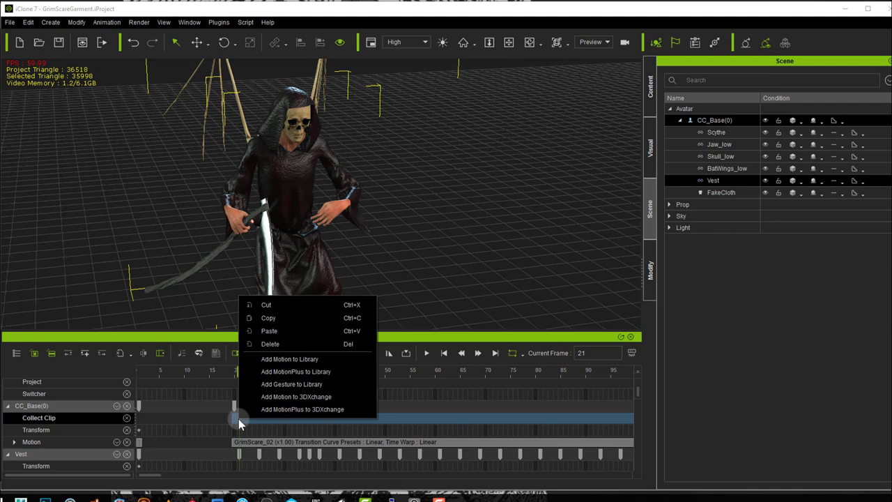
pyautogui.click(279, 371)
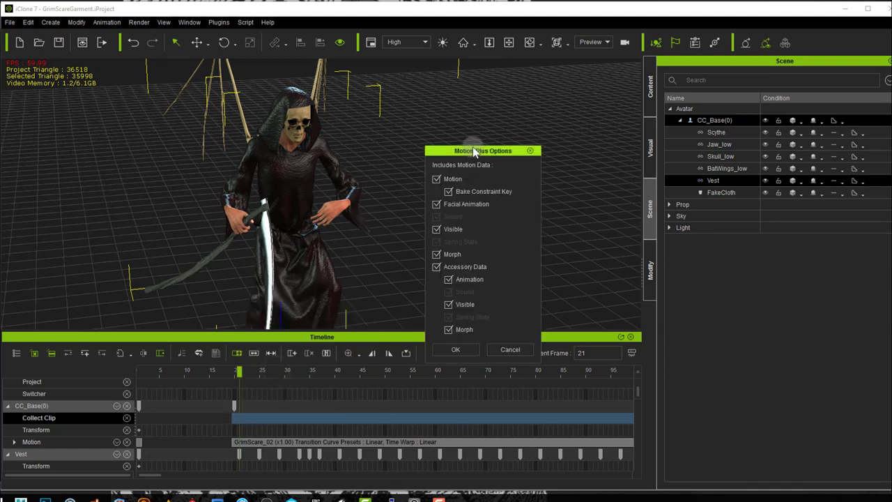
pyautogui.press('Return')
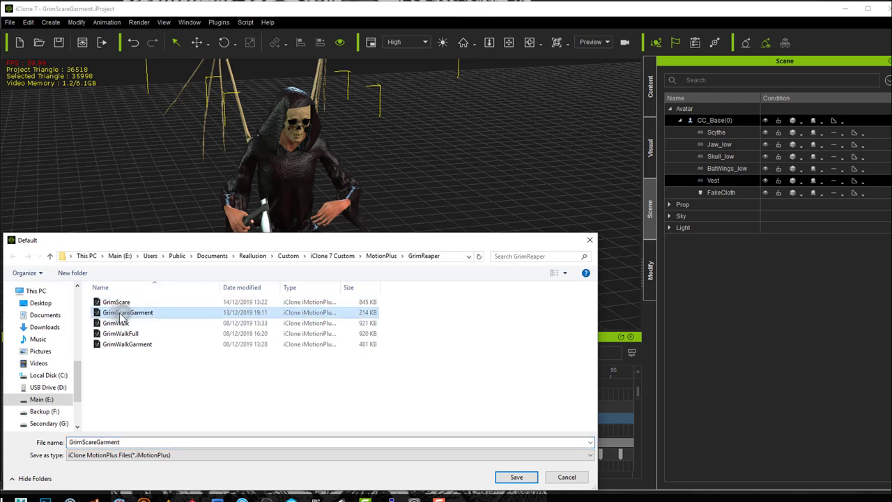
pyautogui.click(517, 476)
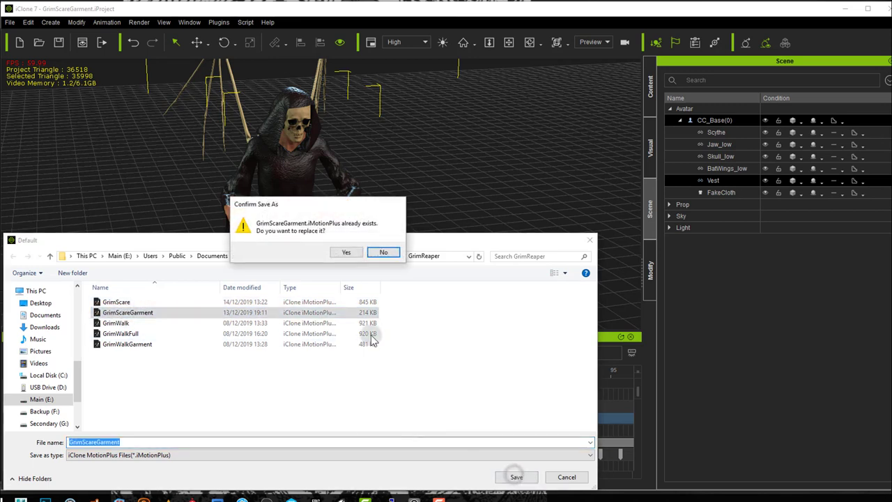
pyautogui.click(346, 252)
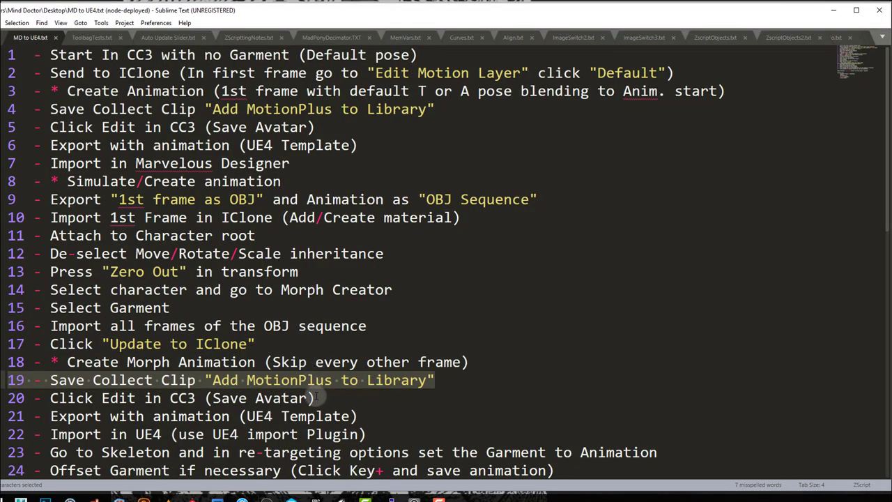
# In the MD to UE4.txt notes, highlight line 20 about editing in CC3 and saving the avatar, then return to iClone.
pyautogui.click(317, 398)
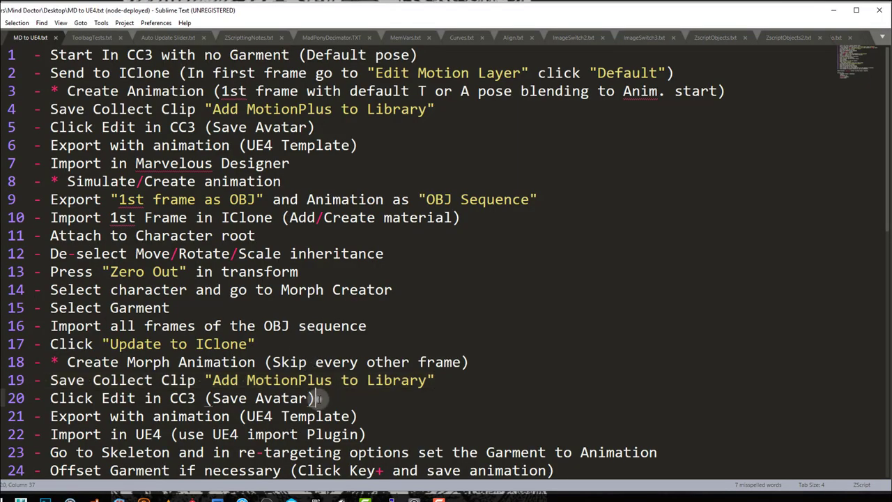
pyautogui.moveTo(317, 398); pyautogui.dragTo(4, 398)
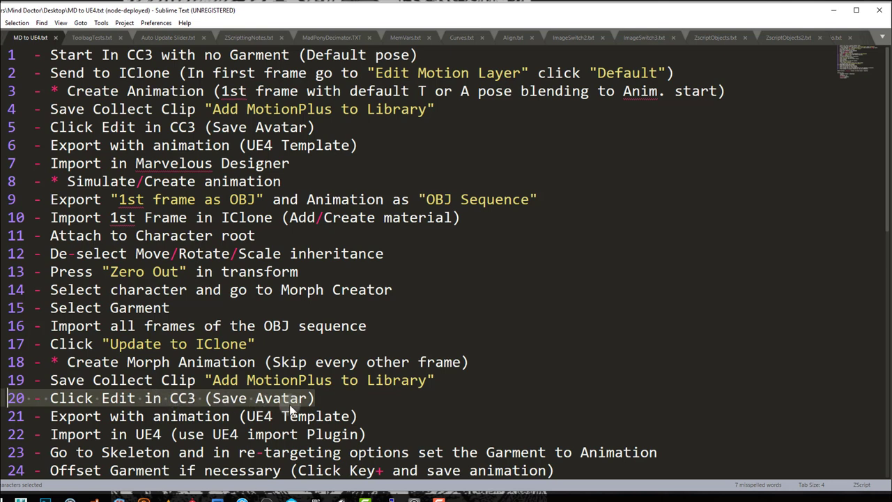
pyautogui.hotkey('alt', 'Tab')
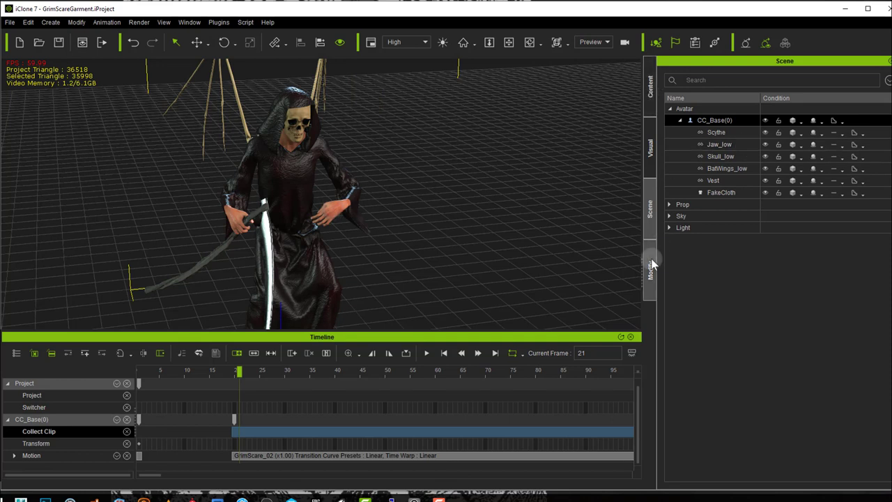
# Return the animation to frame 1 and send the CC_Base(0) avatar to Character Creator for editing.
pyautogui.click(650, 266)
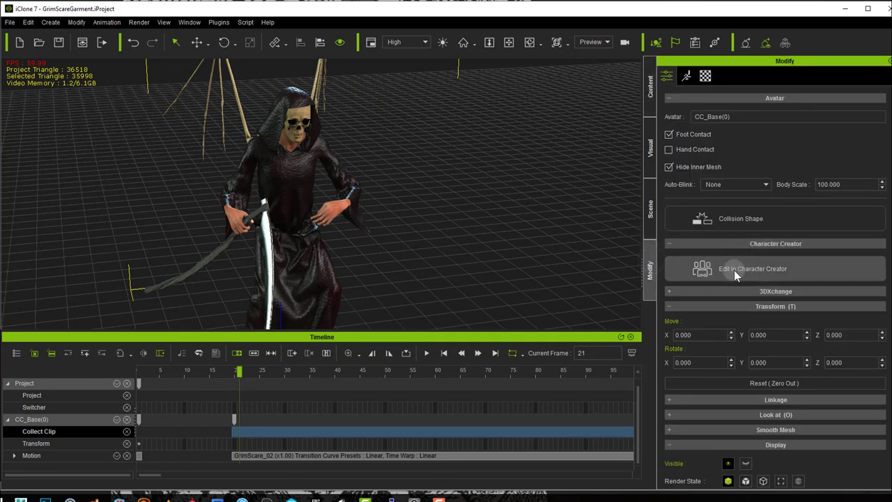
pyautogui.moveTo(238, 370); pyautogui.dragTo(125, 373)
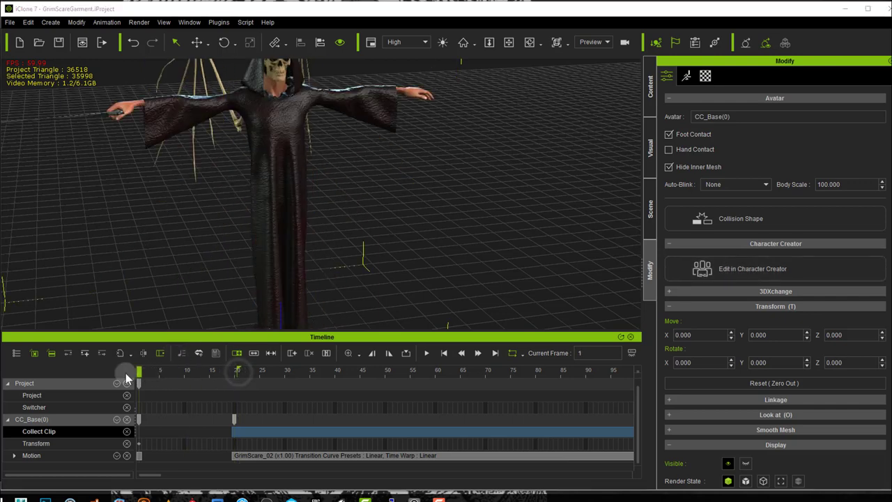
pyautogui.click(731, 275)
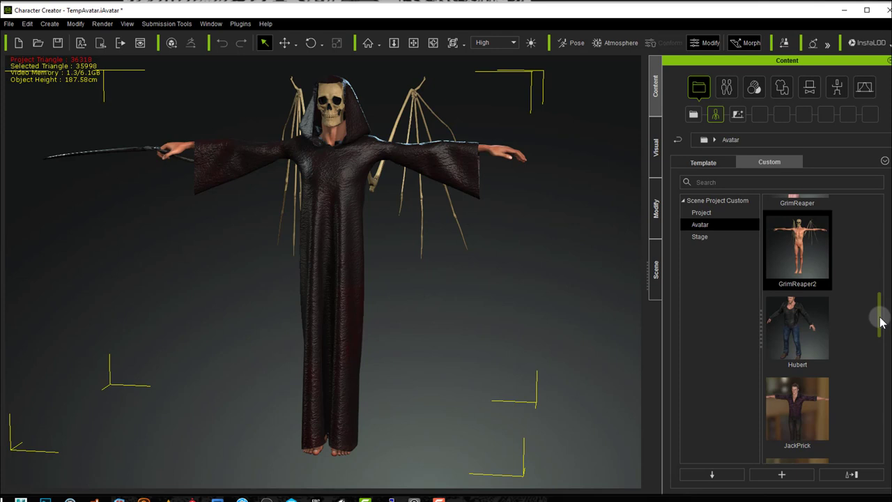
# Overwrite the GrimReaper avatar in the custom library with the current robed character.
pyautogui.moveTo(881, 315); pyautogui.dragTo(876, 298)
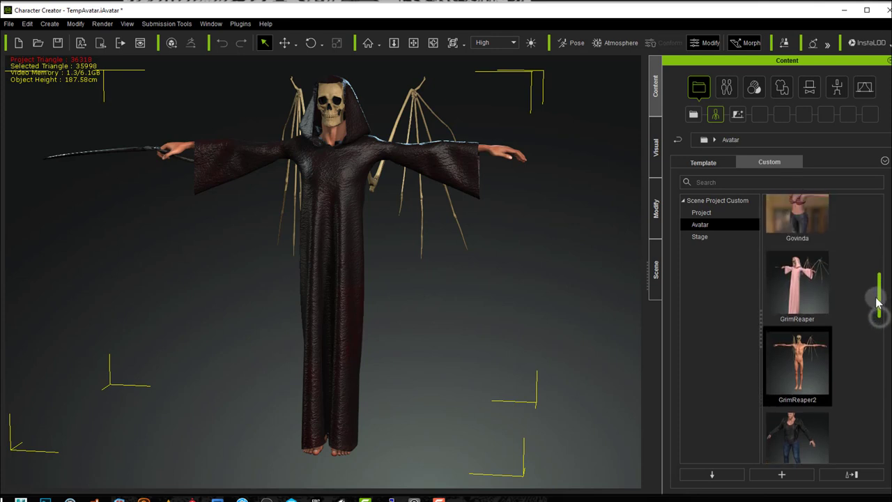
pyautogui.click(805, 296)
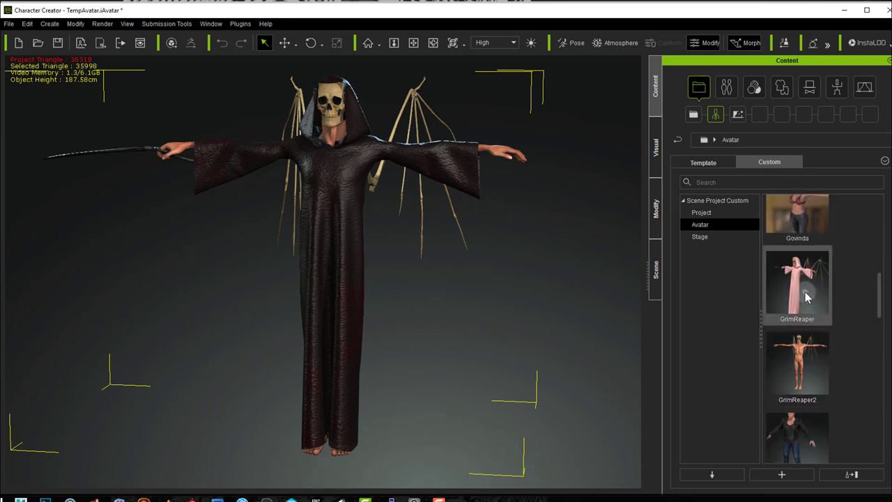
pyautogui.click(851, 475)
pyautogui.click(414, 275)
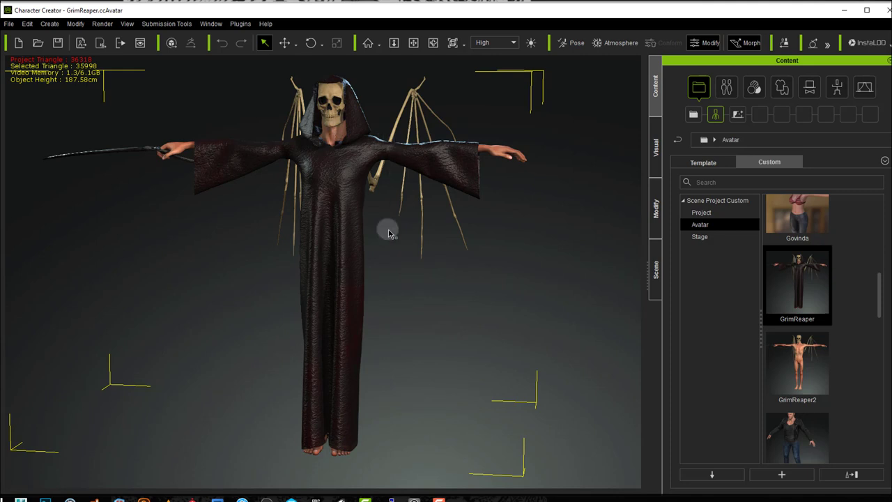
# Select the FakeCloth item of the avatar and open its Hide Body Mesh Tool.
pyautogui.click(655, 266)
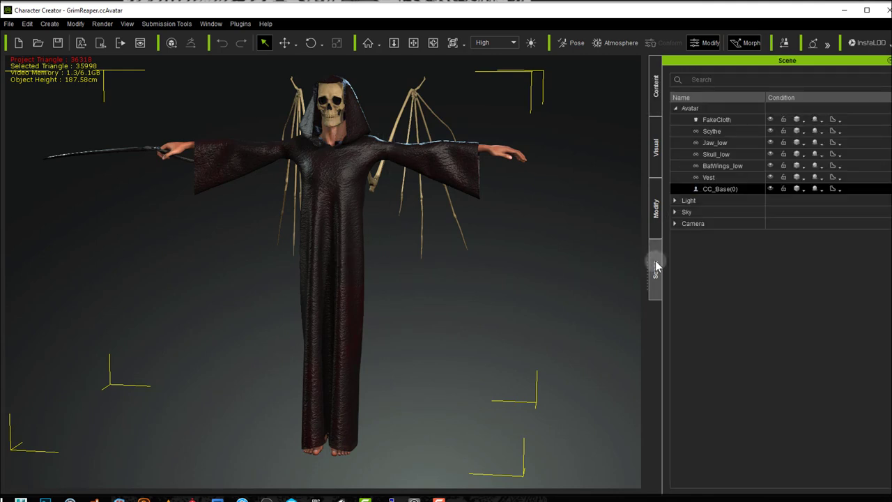
pyautogui.click(717, 119)
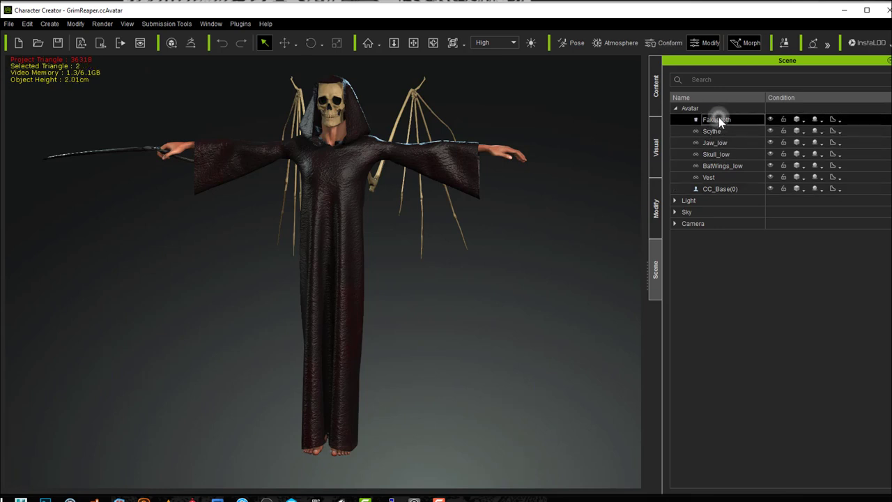
pyautogui.click(777, 11)
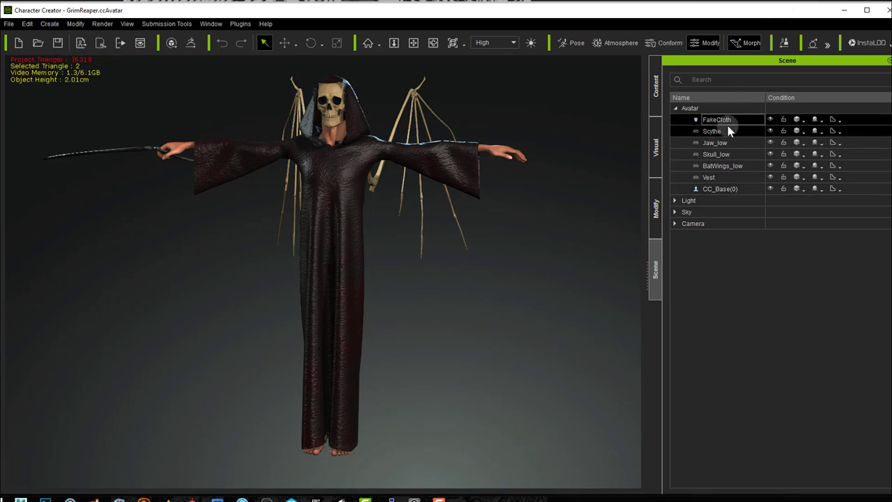
pyautogui.click(717, 119)
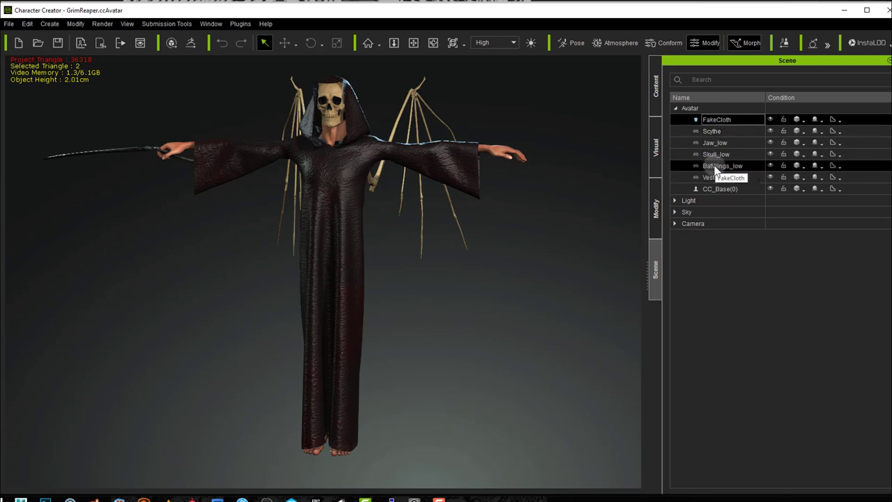
pyautogui.click(657, 197)
pyautogui.click(671, 76)
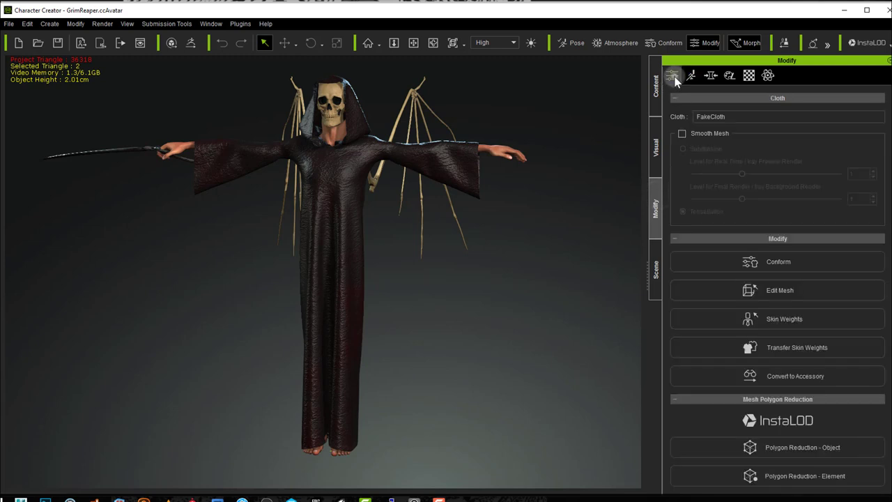
pyautogui.click(803, 171)
pyautogui.scroll(-1, 803, 170)
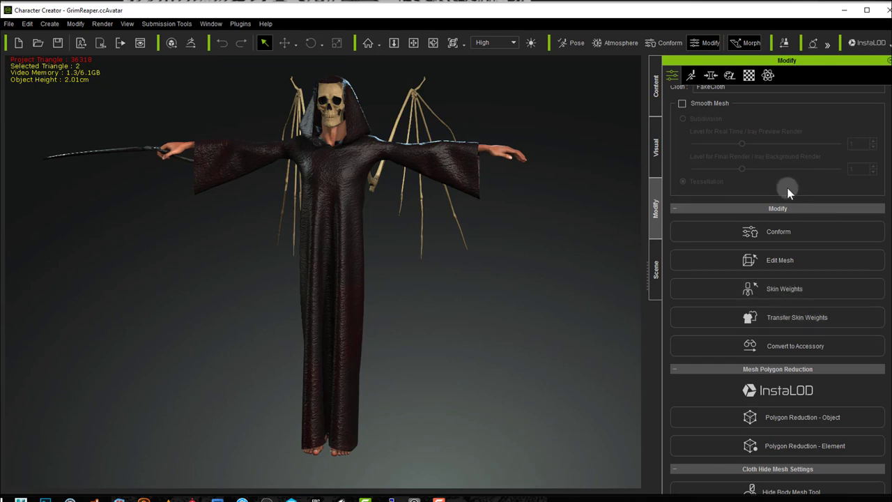
pyautogui.scroll(1, 796, 158)
pyautogui.scroll(-4, 797, 158)
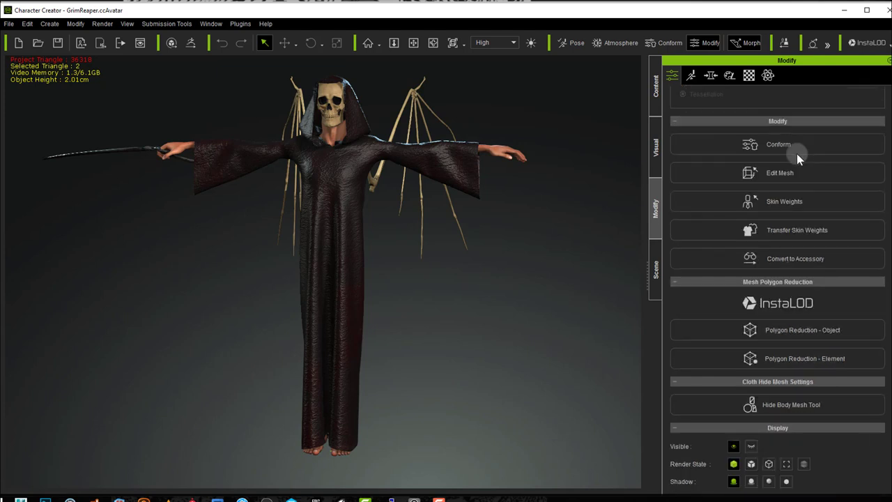
pyautogui.click(778, 407)
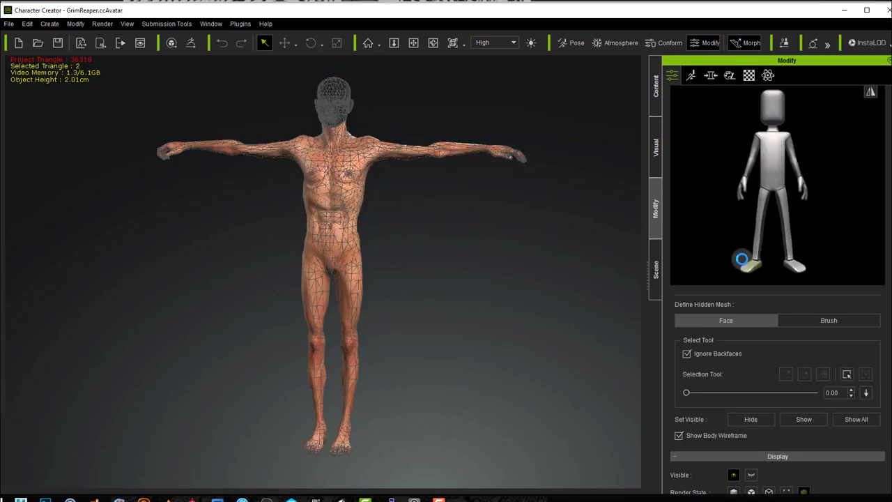
# Hide the body mesh of both arms, both legs and the torso using the basic dummy groups.
pyautogui.scroll(4, 747, 235)
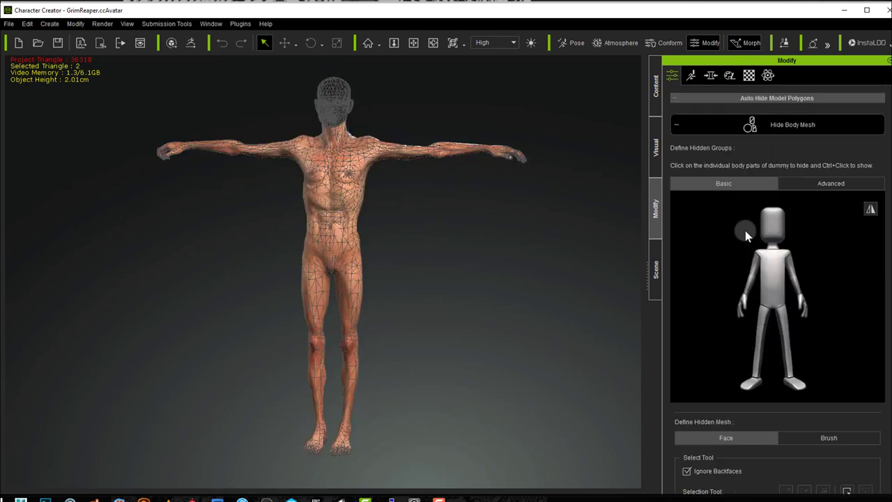
pyautogui.click(751, 278)
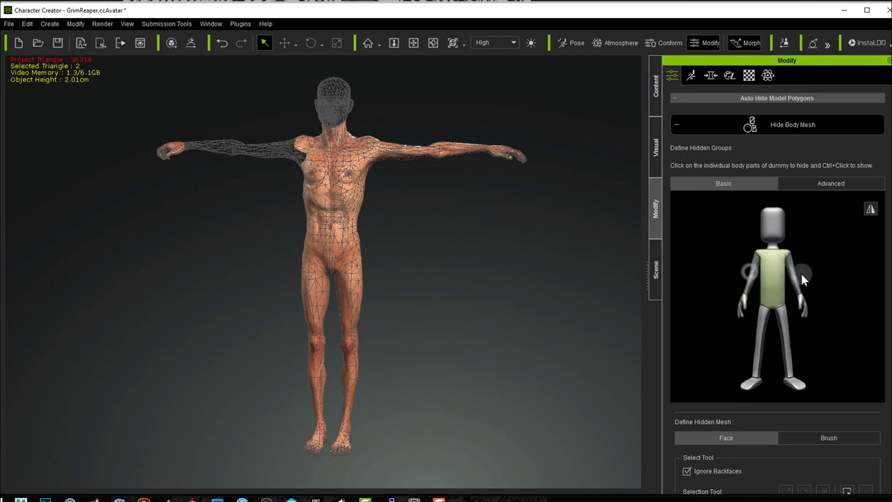
pyautogui.click(796, 276)
pyautogui.click(783, 332)
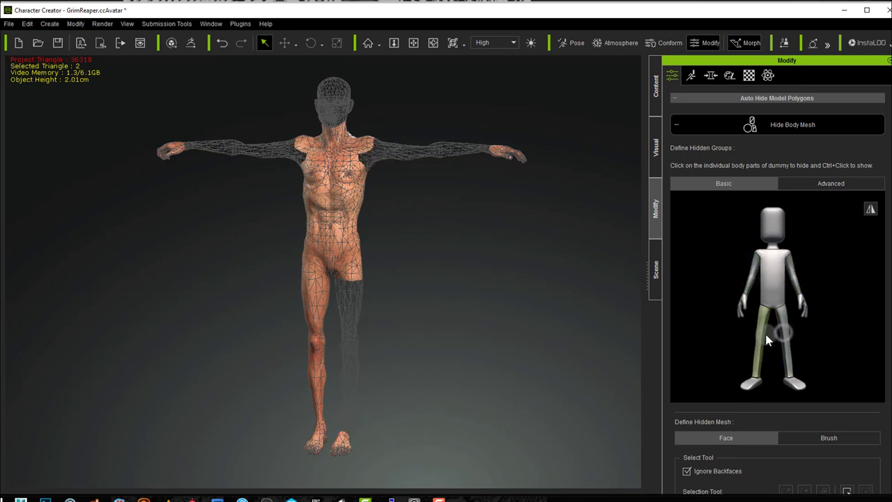
pyautogui.click(765, 333)
pyautogui.click(776, 281)
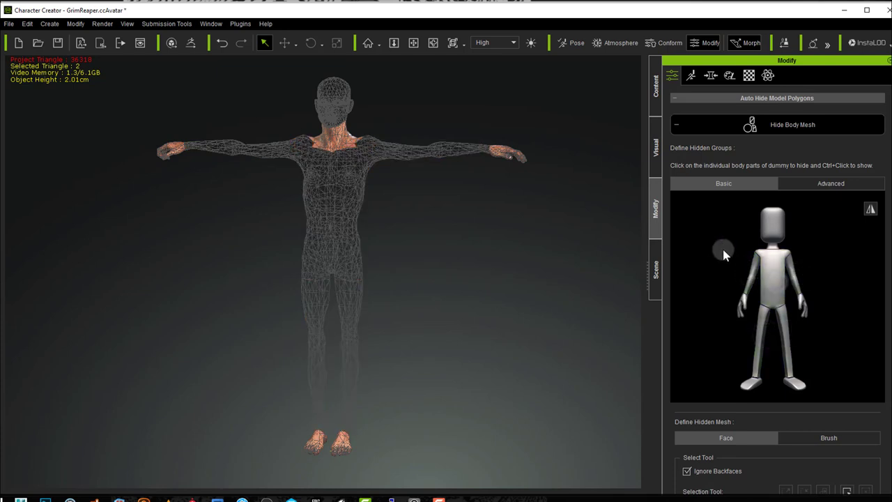
# With symmetry on in the advanced groups, show the lower forearms and lower calves again, and close the Hide Body Mesh Tool.
pyautogui.click(810, 186)
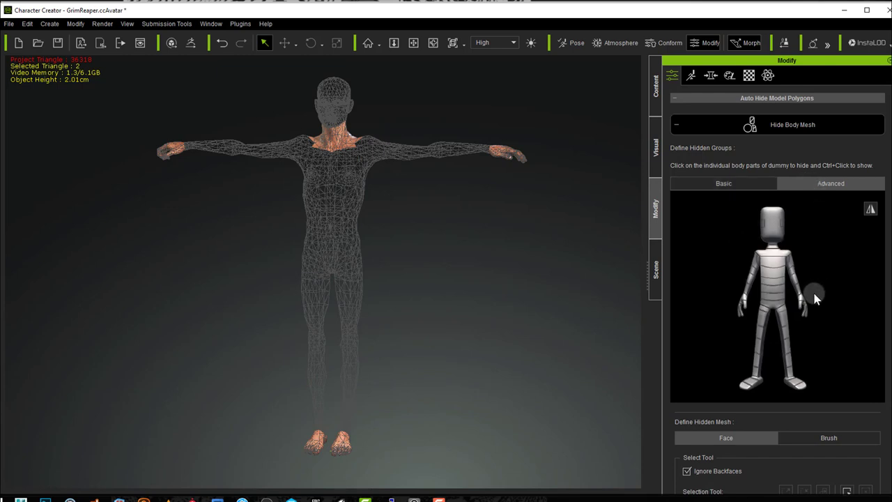
pyautogui.click(870, 208)
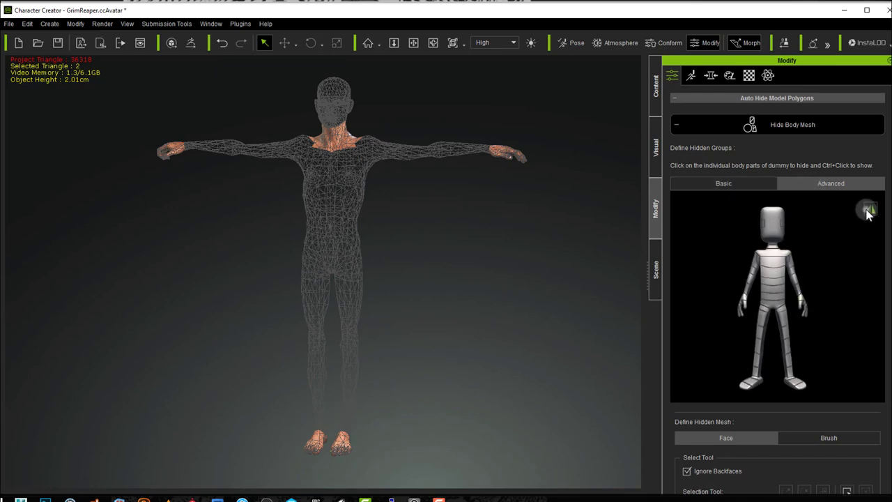
pyautogui.keyDown('ctrl'); pyautogui.click(801, 289); pyautogui.keyUp('ctrl')
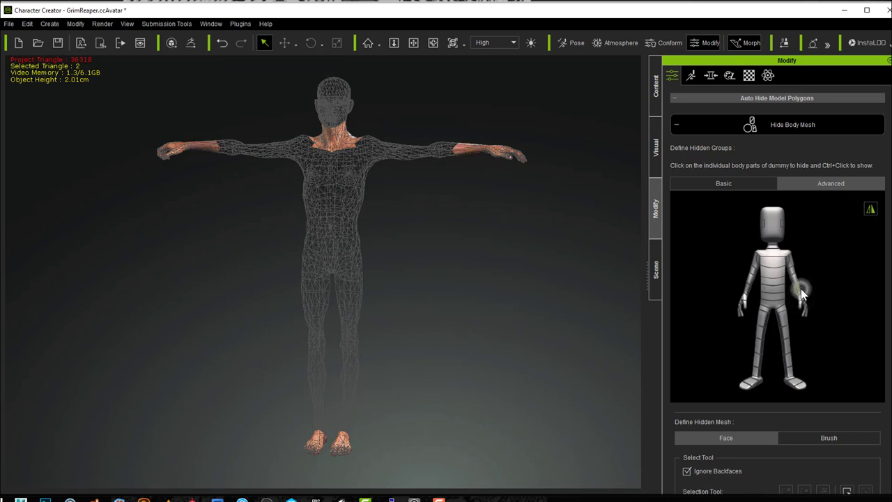
pyautogui.keyDown('ctrl'); pyautogui.click(791, 376); pyautogui.keyUp('ctrl')
pyautogui.keyDown('ctrl'); pyautogui.click(763, 382); pyautogui.keyUp('ctrl')
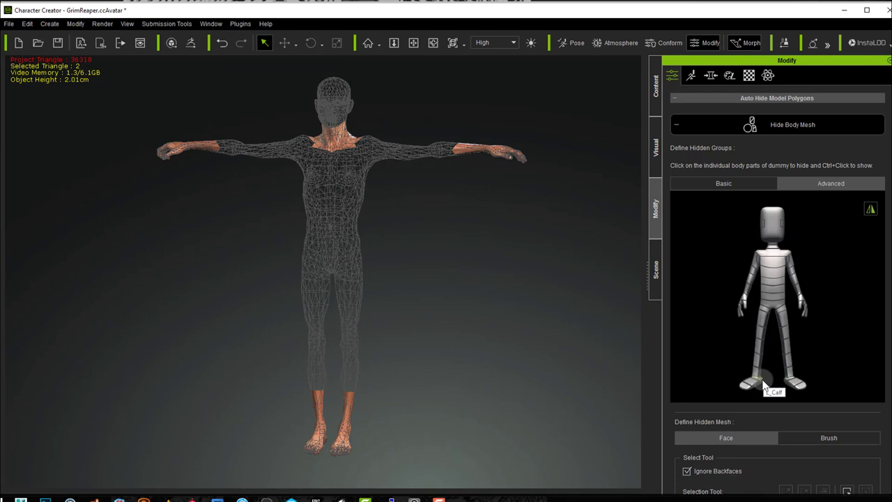
pyautogui.click(782, 130)
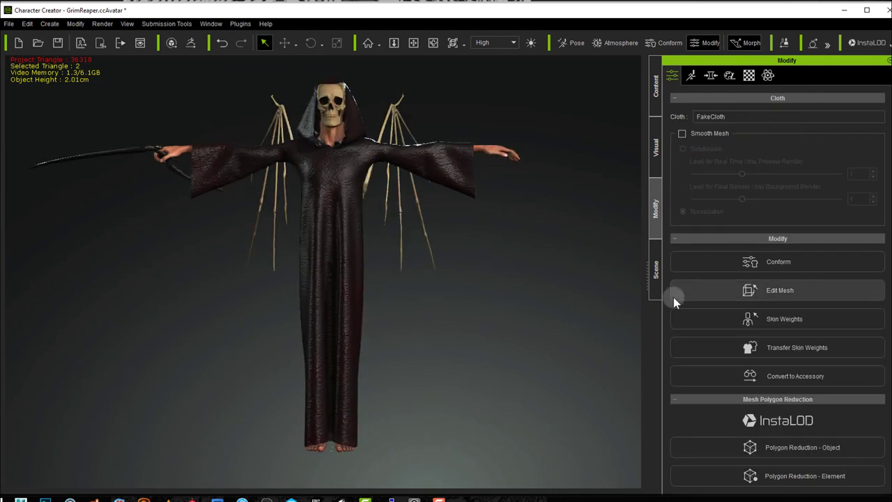
# Save the character with its hidden body mesh over the GrimReaper avatar in the custom library.
pyautogui.click(655, 85)
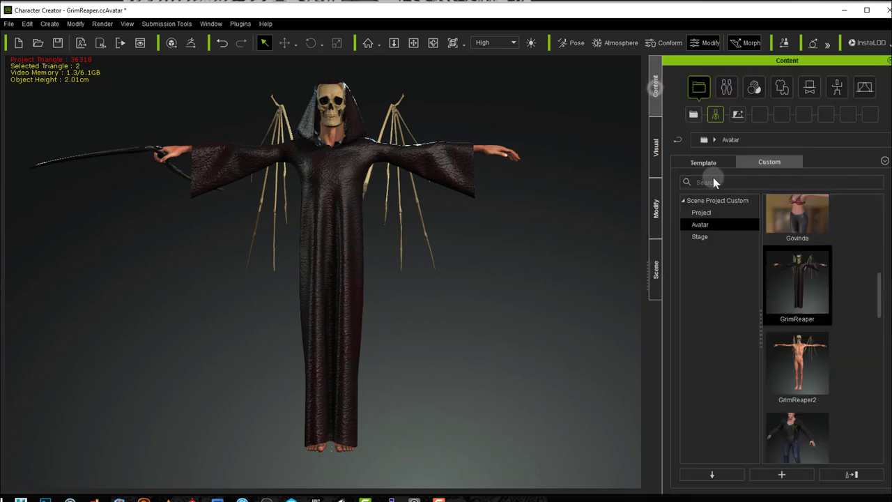
pyautogui.click(873, 444)
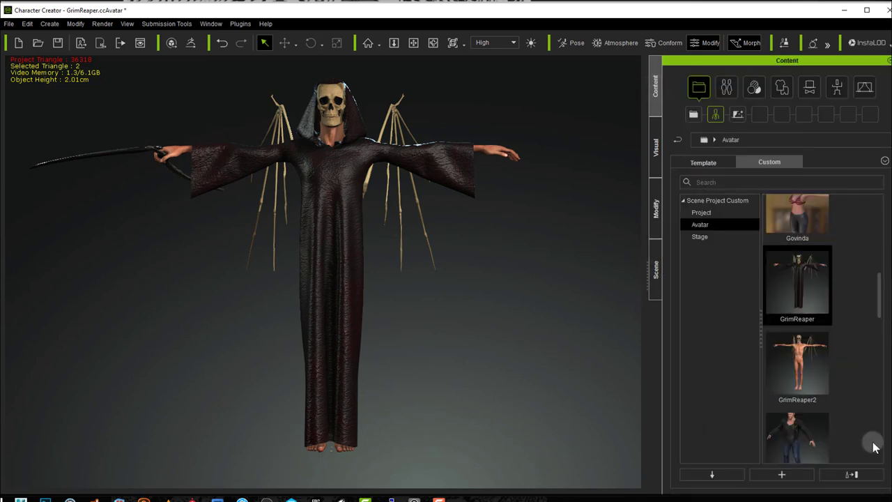
pyautogui.click(851, 474)
pyautogui.click(410, 278)
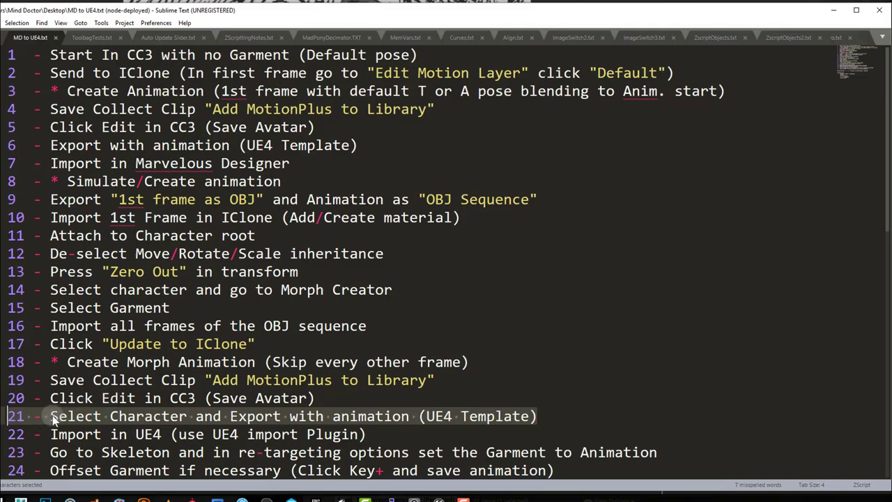
# In the MD to UE4.txt notes, highlight line 21 about exporting the selected character with animation using the UE4 Template.
pyautogui.moveTo(53, 418); pyautogui.dragTo(531, 416)
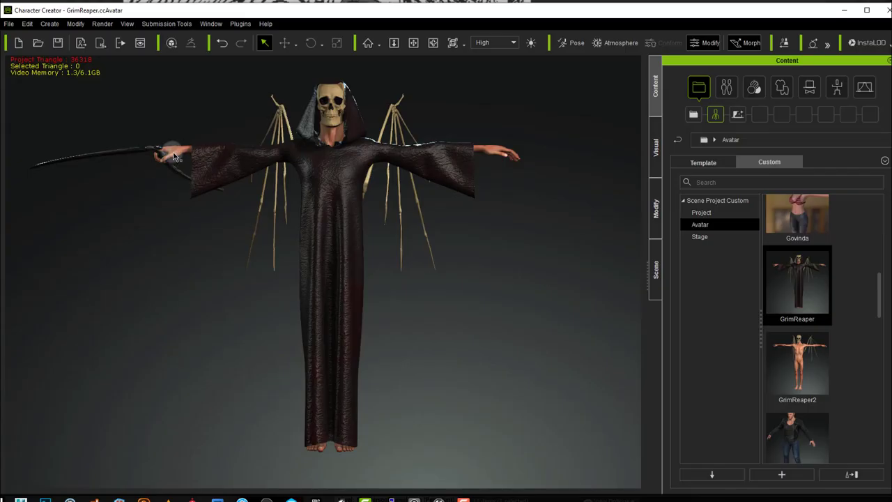
# Start exporting the clothed grim reaper character as FBX and choose the Unreal target tool preset.
pyautogui.click(9, 24)
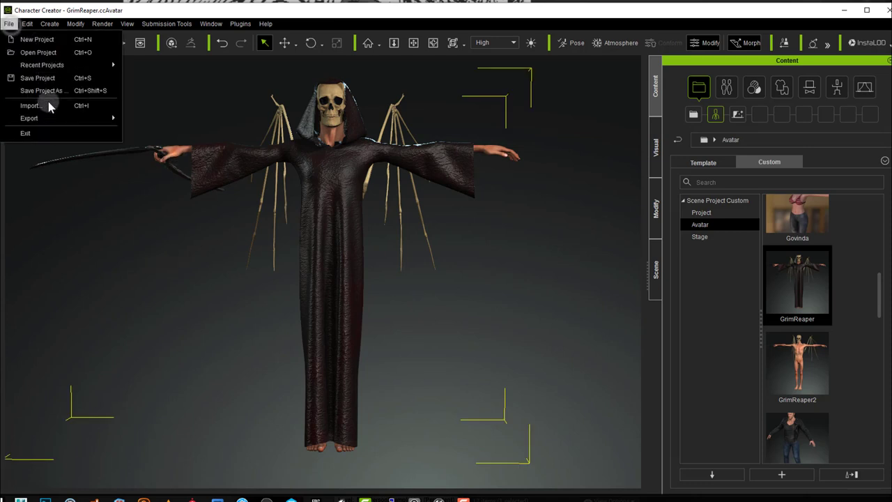
pyautogui.moveTo(42, 118)
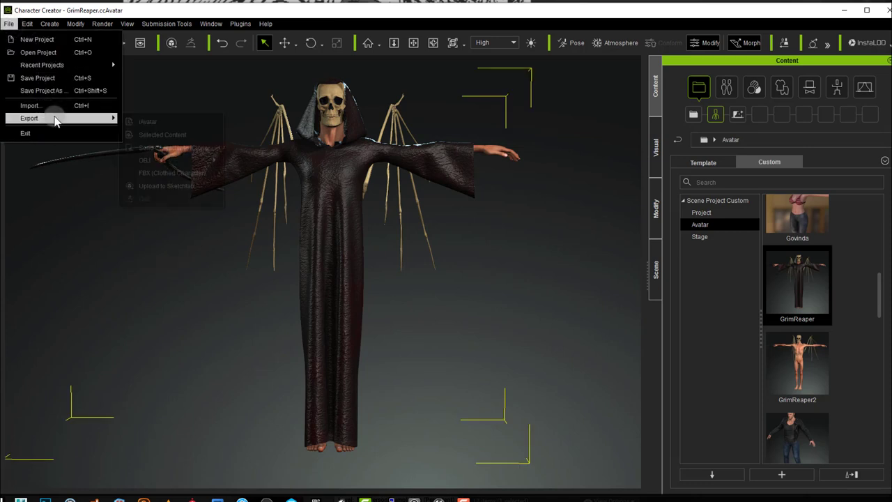
pyautogui.click(174, 172)
pyautogui.click(201, 67)
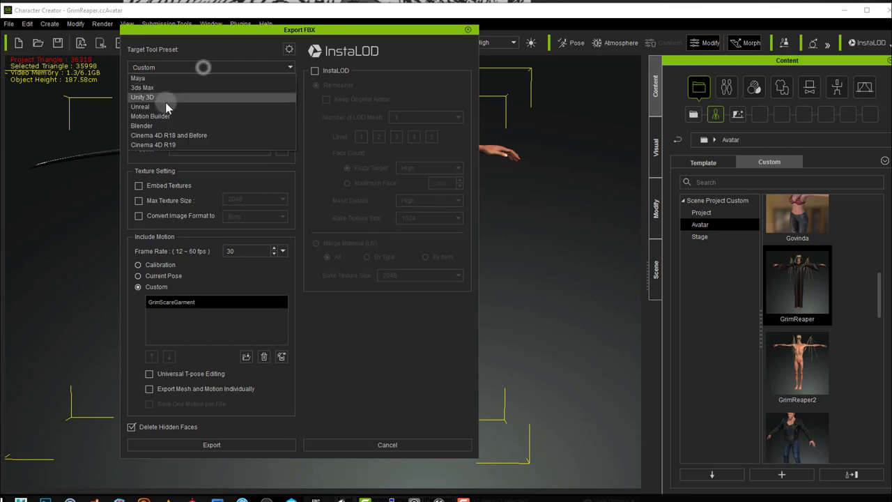
pyautogui.click(164, 107)
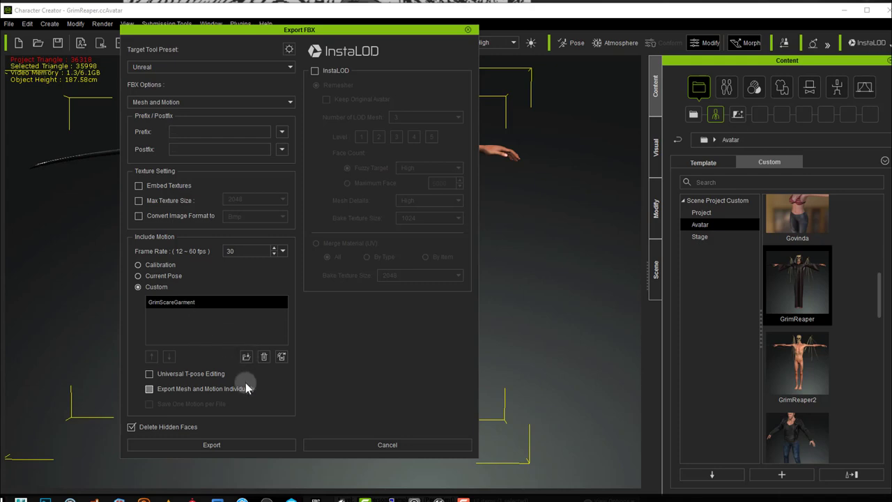
# Load the GrimScareGarment motion into the custom motion list and remove the duplicate entry.
pyautogui.click(246, 356)
pyautogui.doubleClick(153, 96)
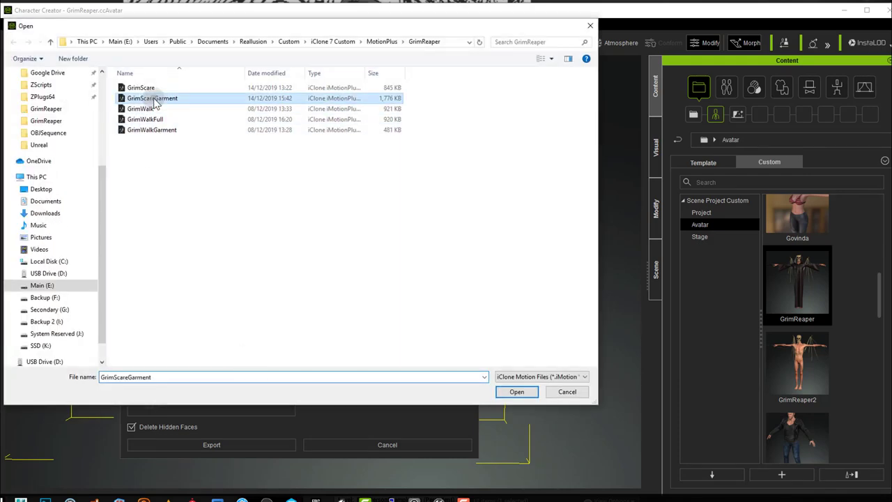
pyautogui.click(208, 311)
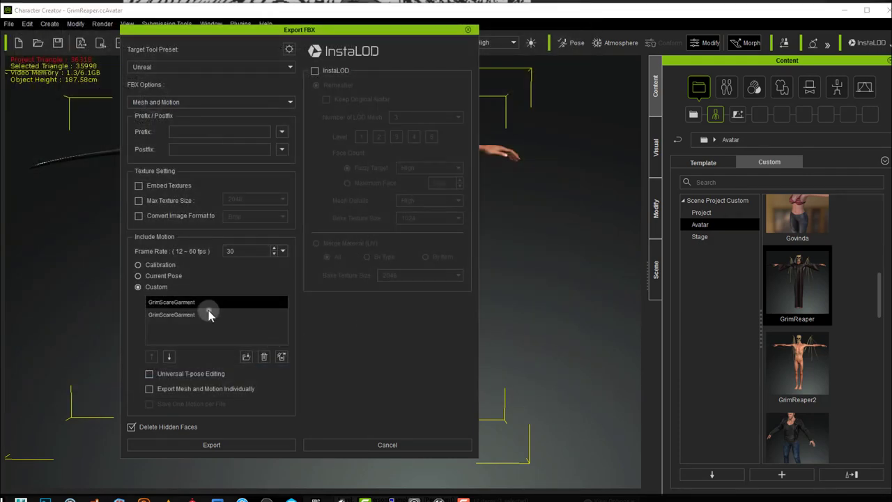
pyautogui.click(263, 356)
pyautogui.click(216, 301)
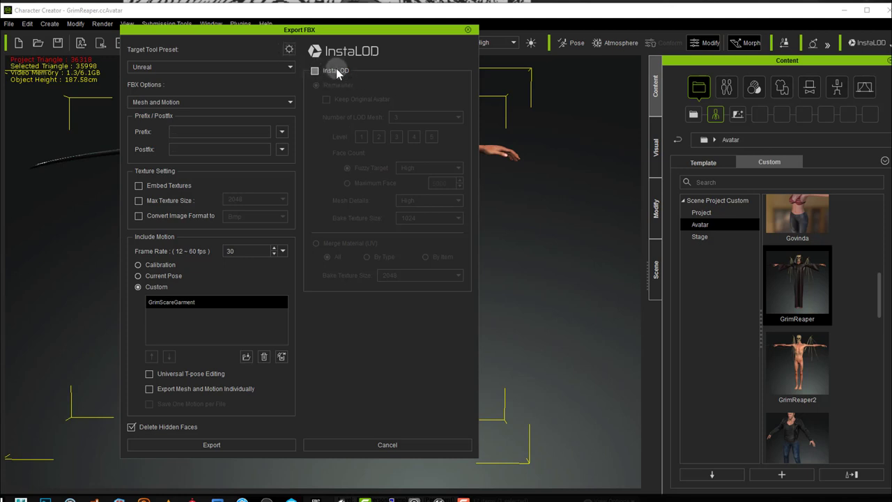
# Show the advanced FBX export settings and set the motion frame rate to 30fps (NTSC).
pyautogui.click(289, 51)
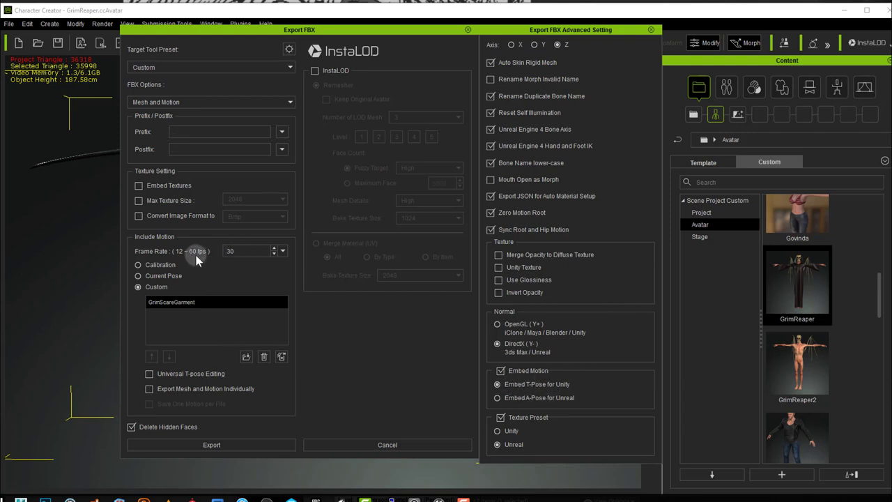
pyautogui.click(286, 250)
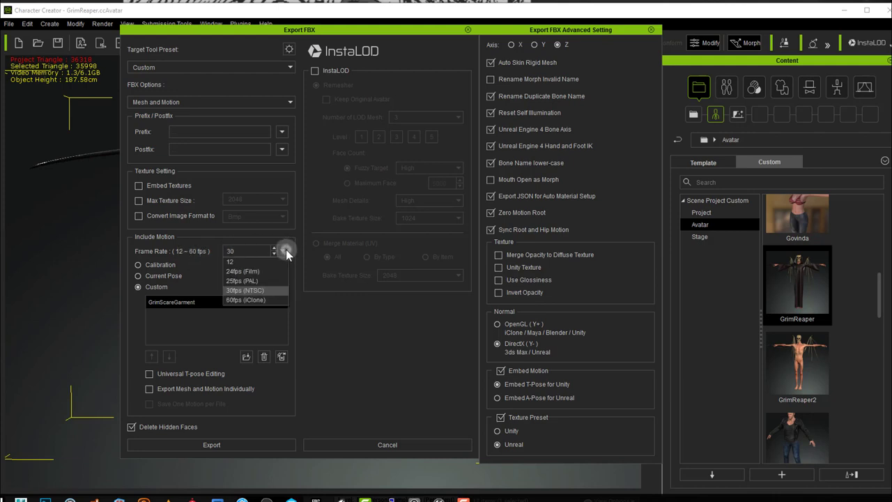
pyautogui.click(265, 288)
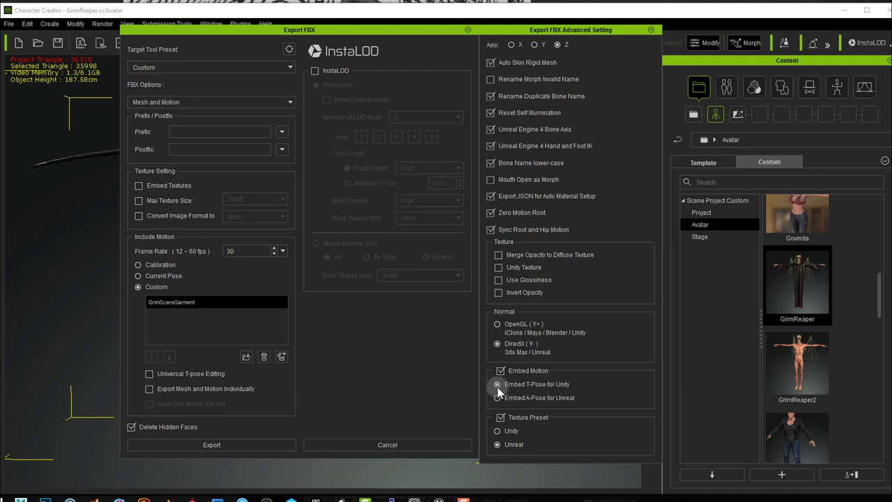
# Export the character with its motion over the existing GrimReaper FBX file in the GrimReaper Unreal folder.
pyautogui.click(247, 445)
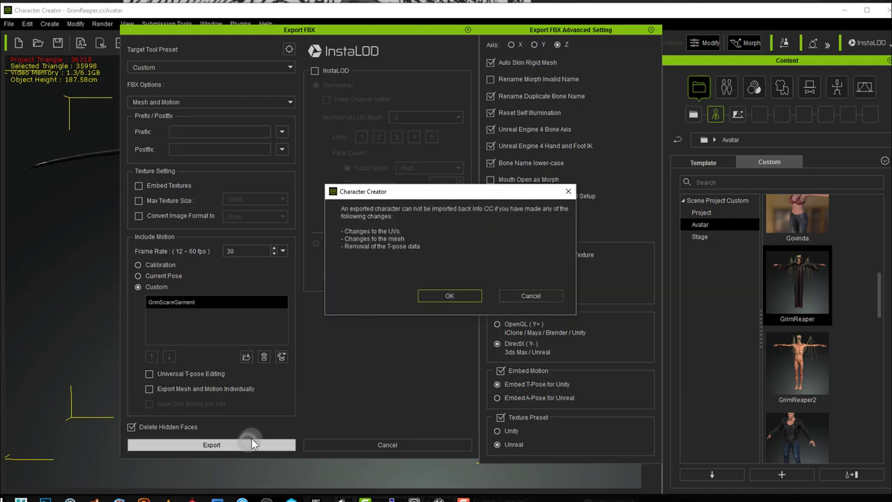
pyautogui.click(445, 301)
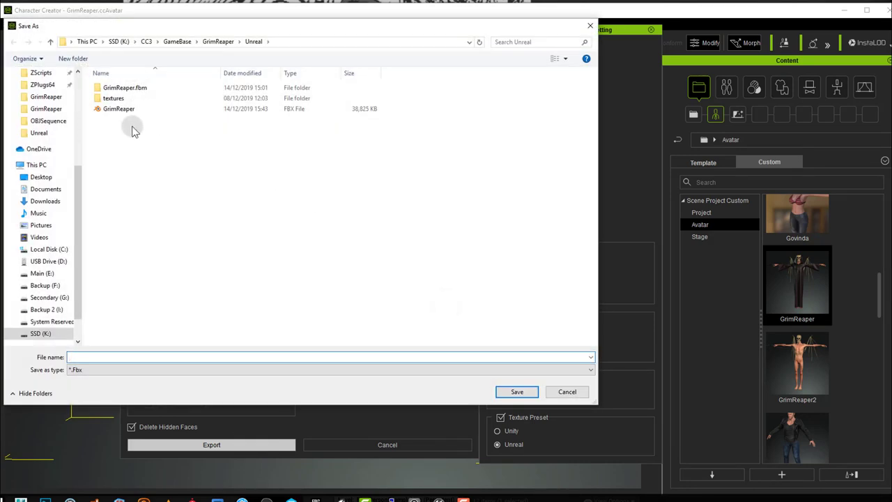
pyautogui.click(117, 110)
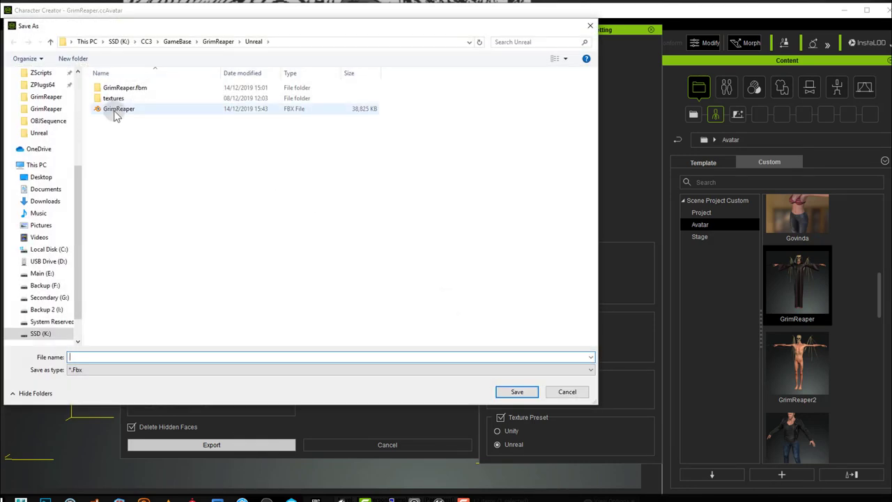
pyautogui.click(516, 391)
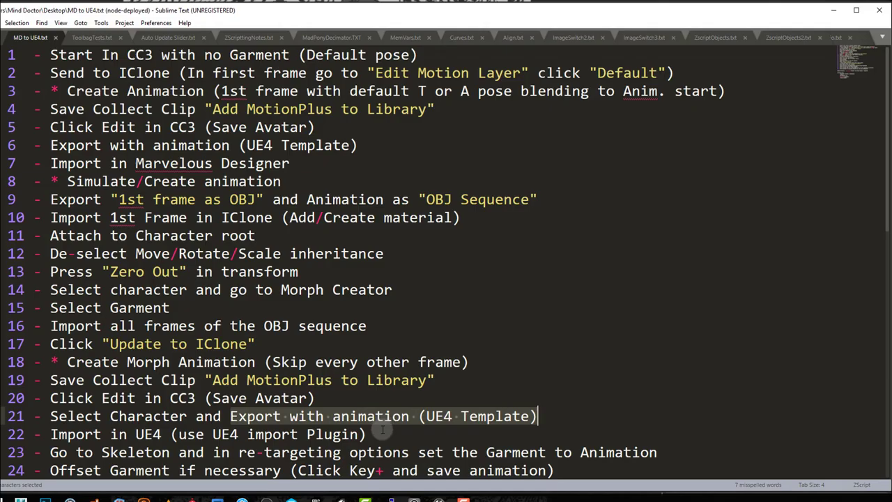
# Highlight line 22 about importing in UE4 in the MD to UE4.txt notes, and look at Character Creator's Auto Setup plugin entry.
pyautogui.moveTo(368, 434); pyautogui.dragTo(8, 435)
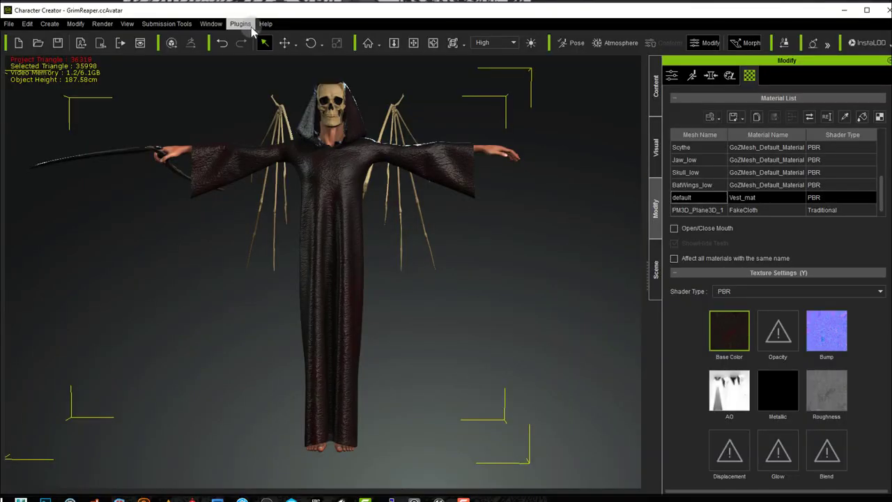
pyautogui.click(241, 24)
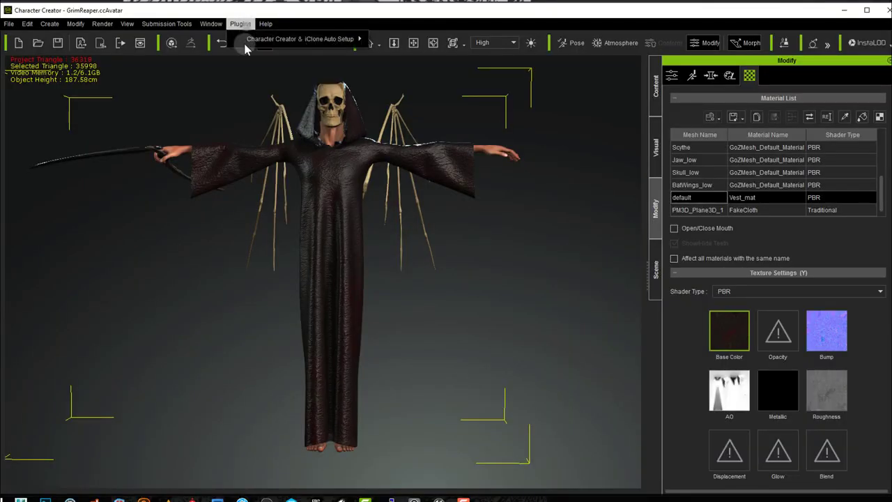
pyautogui.moveTo(280, 41)
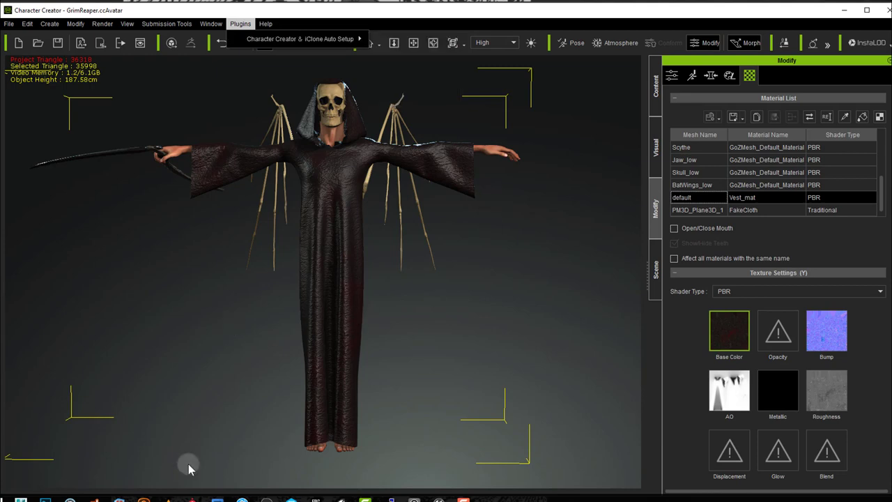
# Switch to the FeelingsAdrift project in Unreal Engine and bring the GrimReaper FBX into the GrimReaper folder using Auto Setup with HQ Shader.
pyautogui.click(318, 495)
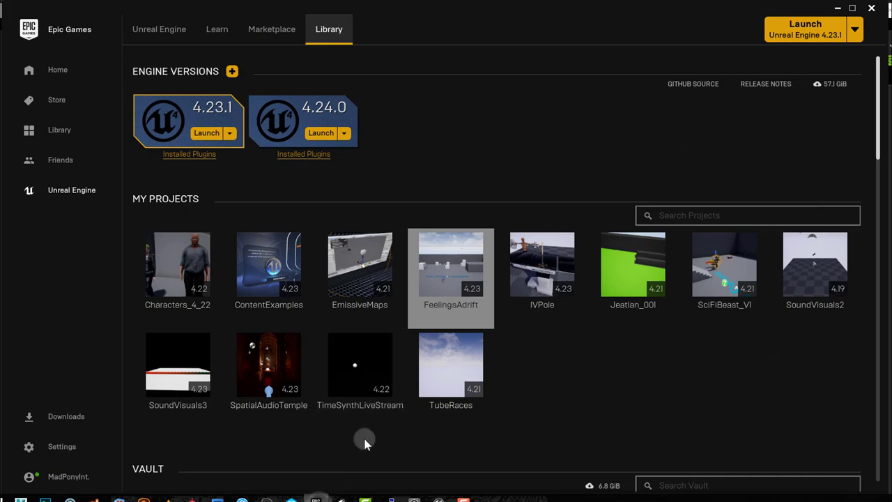
pyautogui.click(436, 498)
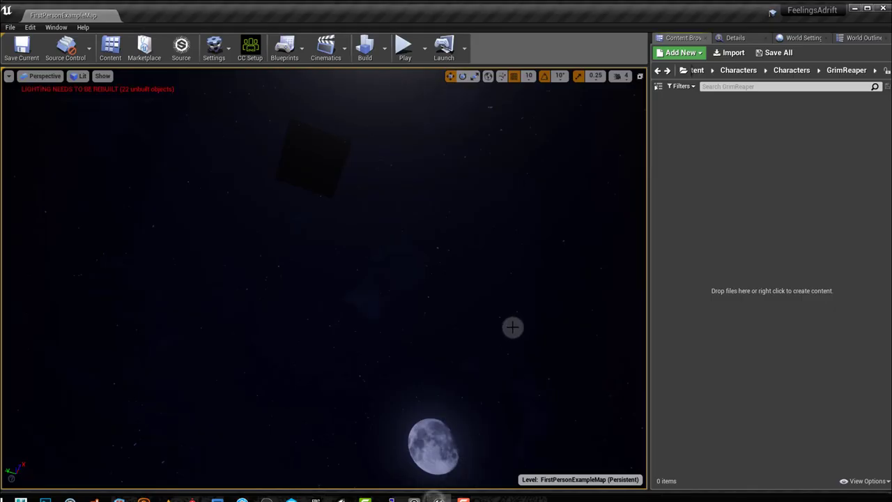
pyautogui.hotkey('alt', 'Tab')
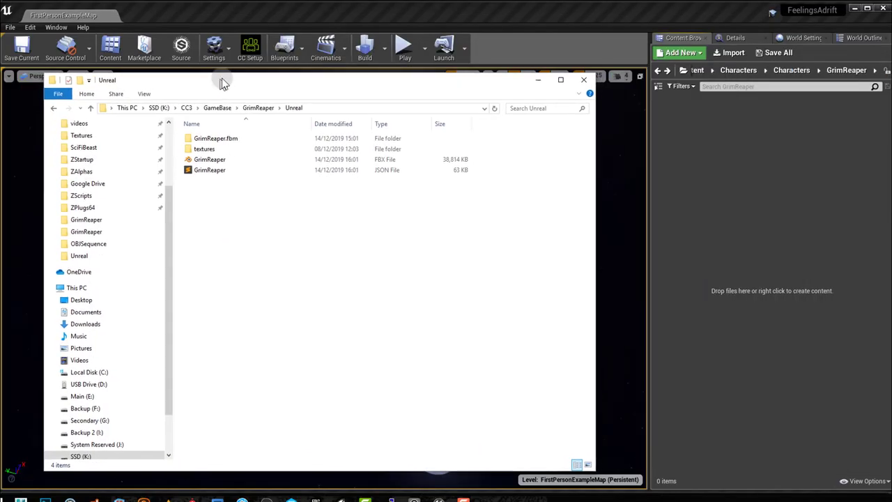
pyautogui.moveTo(216, 157); pyautogui.dragTo(718, 177)
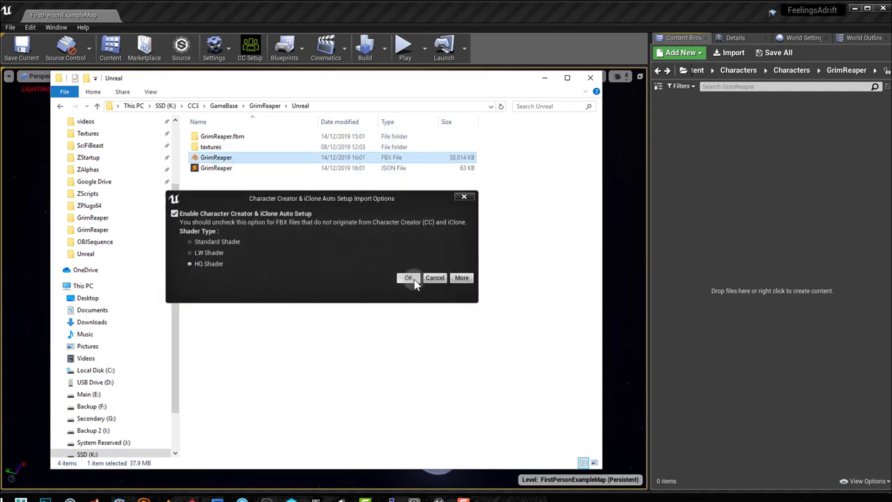
pyautogui.click(409, 279)
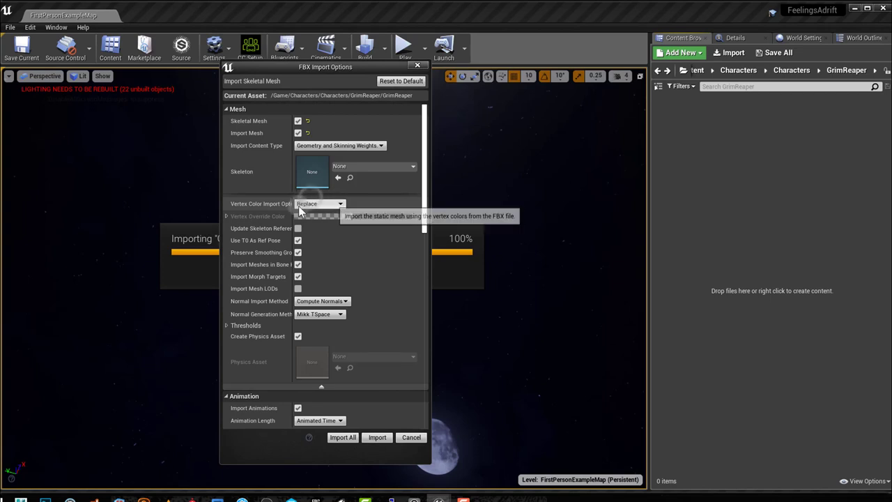
# Import all FBX content with Use T0 As Ref Pose, Import Morph Targets, Import Animations and Use Default Sample Rate enabled.
pyautogui.click(298, 240)
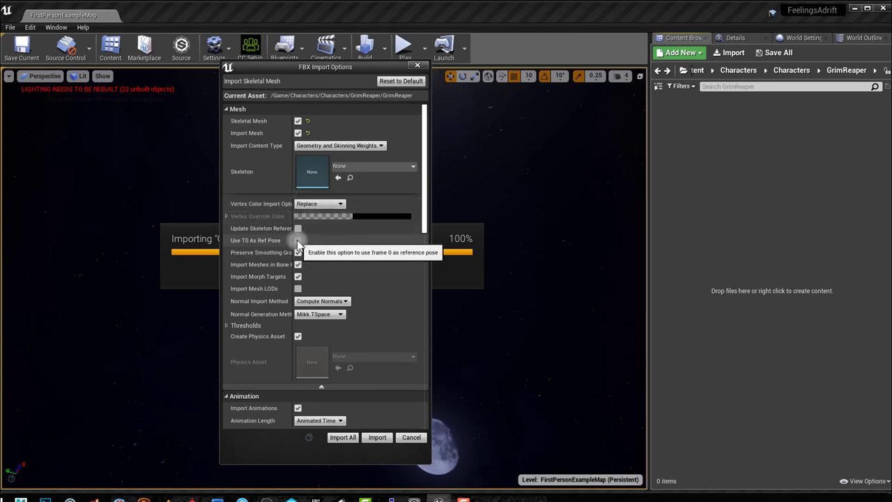
pyautogui.click(297, 277)
pyautogui.click(297, 277)
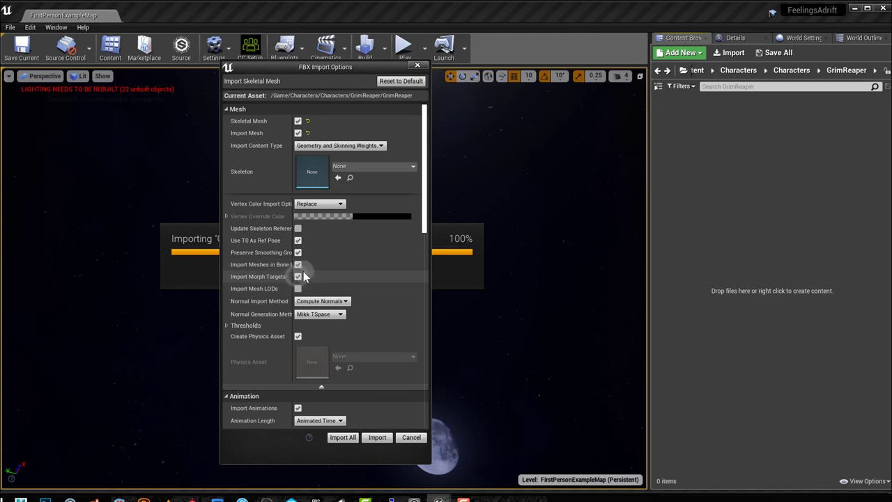
pyautogui.scroll(-4, 387, 319)
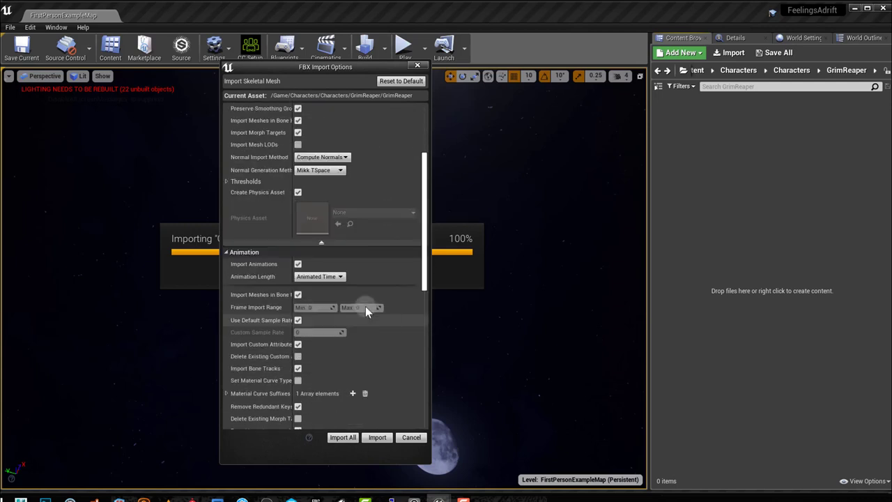
pyautogui.click(331, 290)
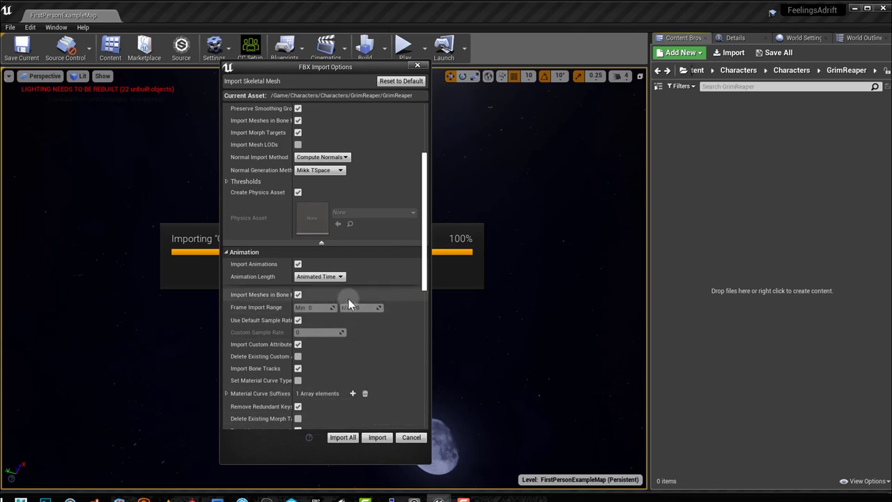
pyautogui.scroll(-3, 348, 302)
pyautogui.click(321, 368)
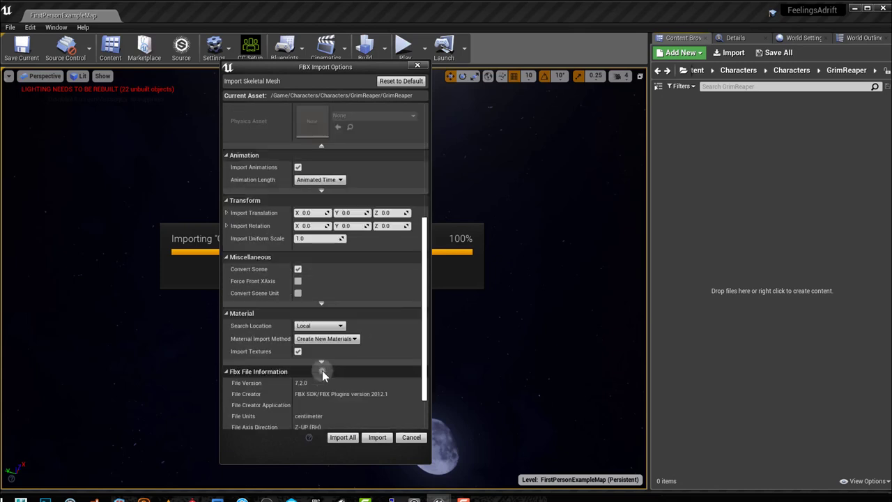
pyautogui.click(320, 190)
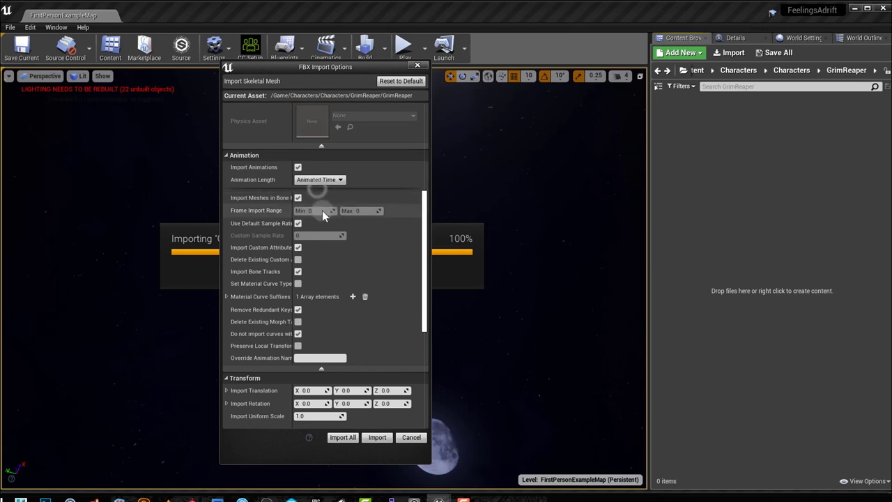
pyautogui.click(298, 223)
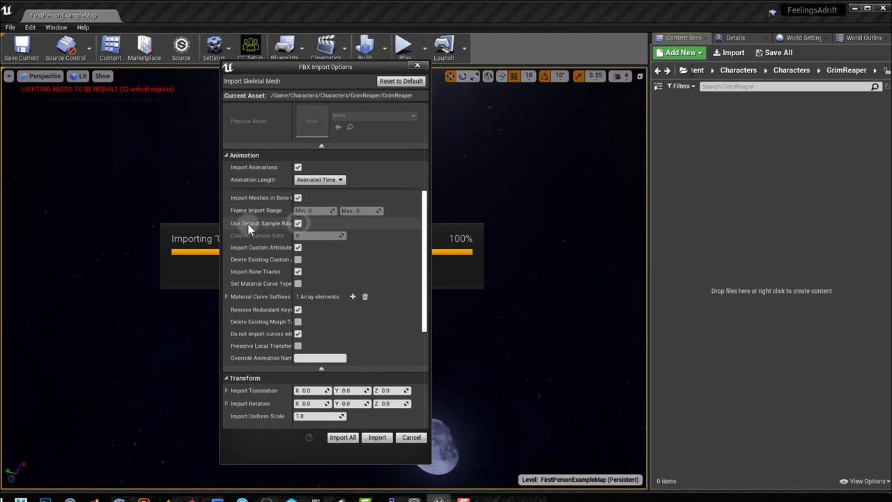
pyautogui.click(342, 437)
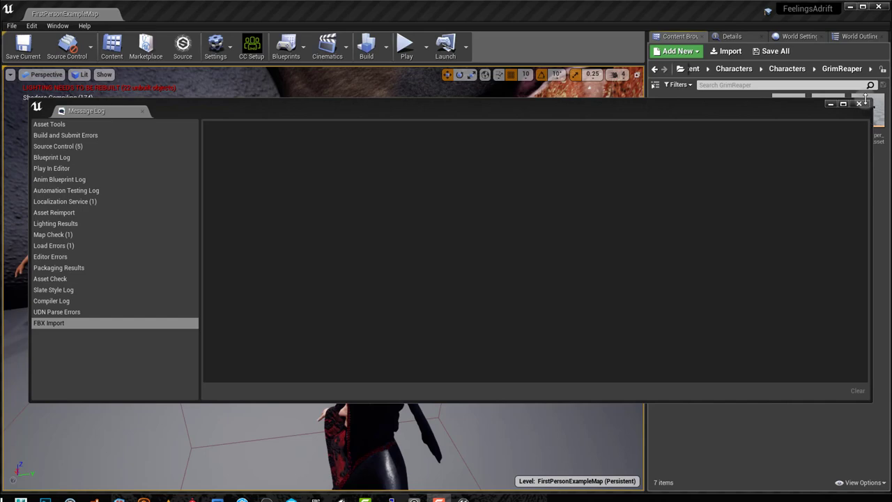
# Close the FBX import message log and save all the newly imported GrimReaper assets.
pyautogui.click(859, 104)
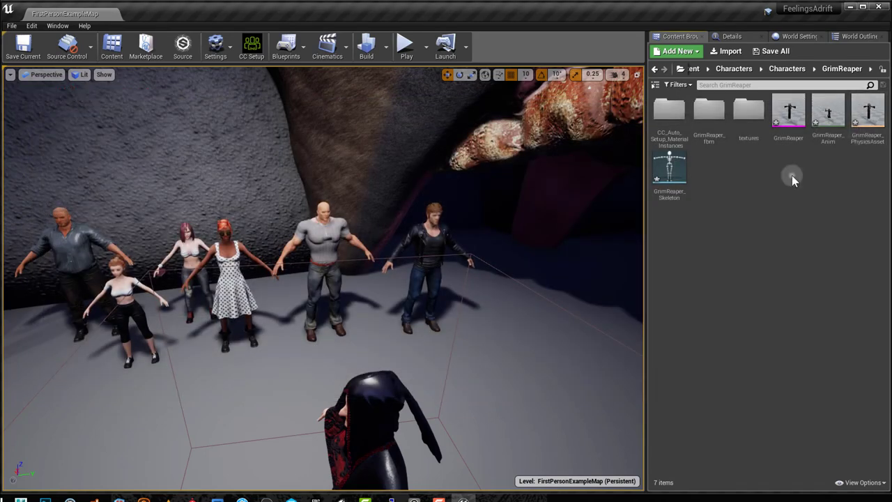
pyautogui.click(769, 55)
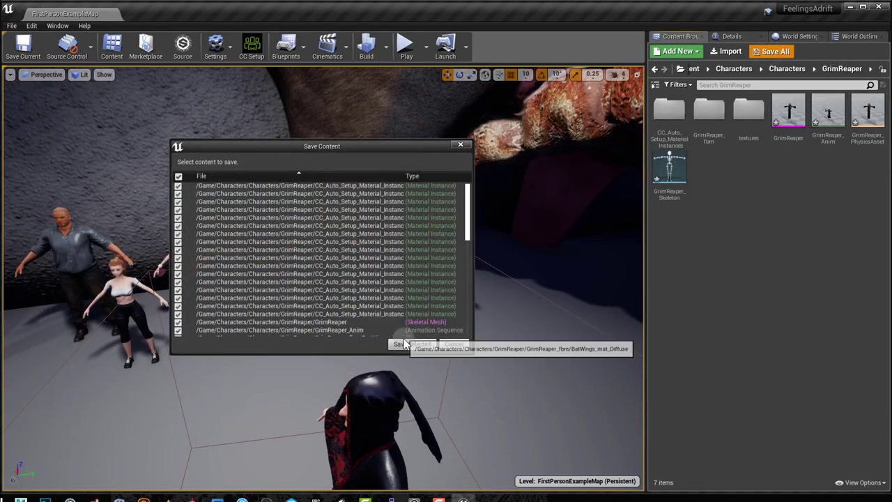
pyautogui.click(403, 342)
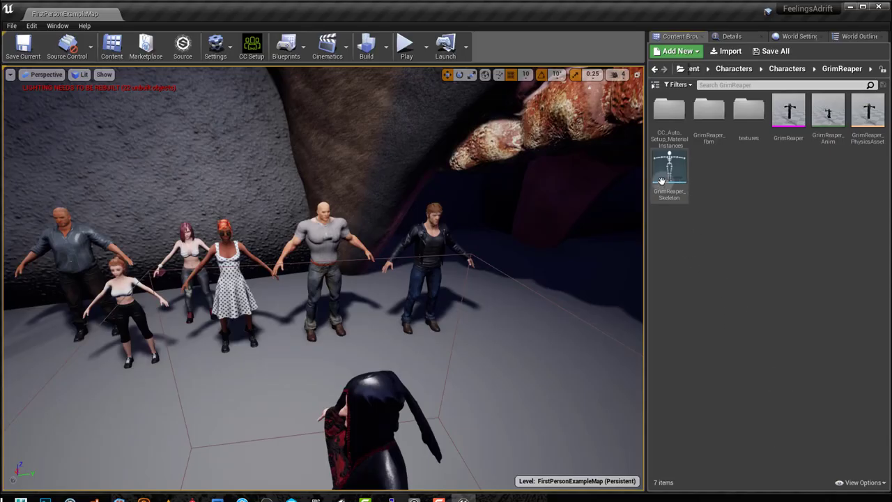
# Open the GrimReaper_Skeleton asset and show the retargeting options for each bone.
pyautogui.doubleClick(662, 181)
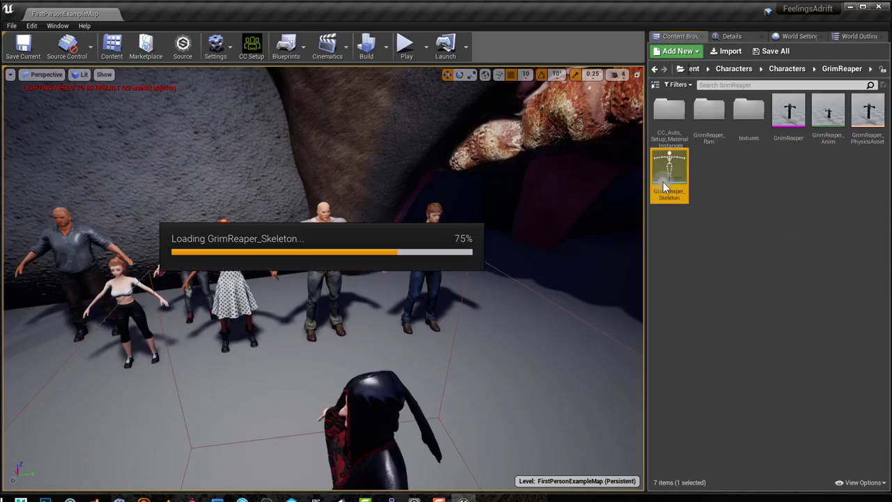
pyautogui.click(23, 85)
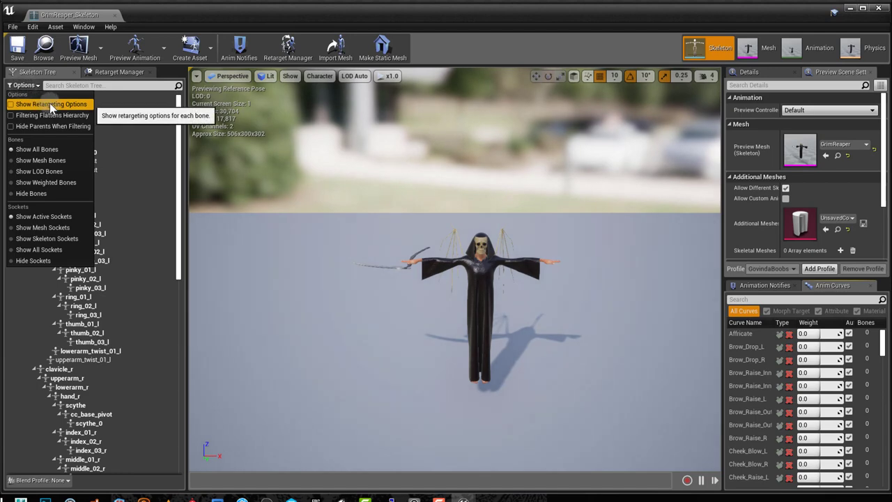
pyautogui.click(48, 105)
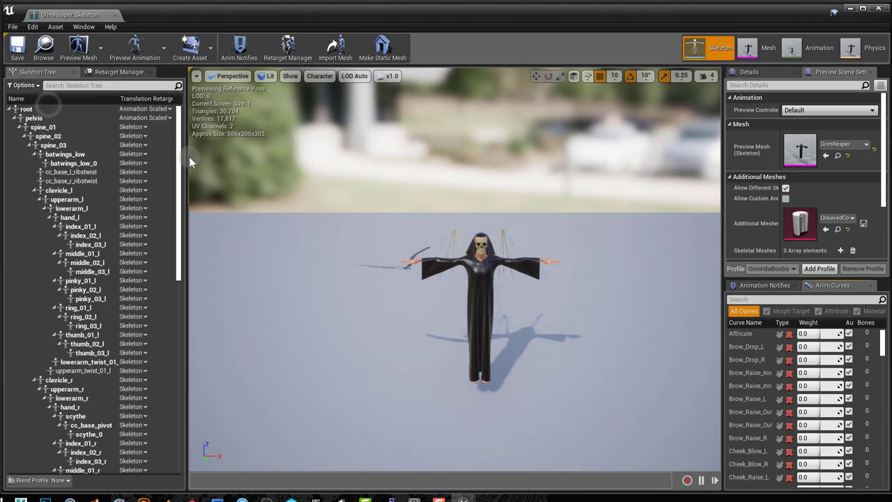
# Set the translation retargeting mode of the garment's vest and default bones to Animation.
pyautogui.moveTo(180, 162); pyautogui.dragTo(178, 388)
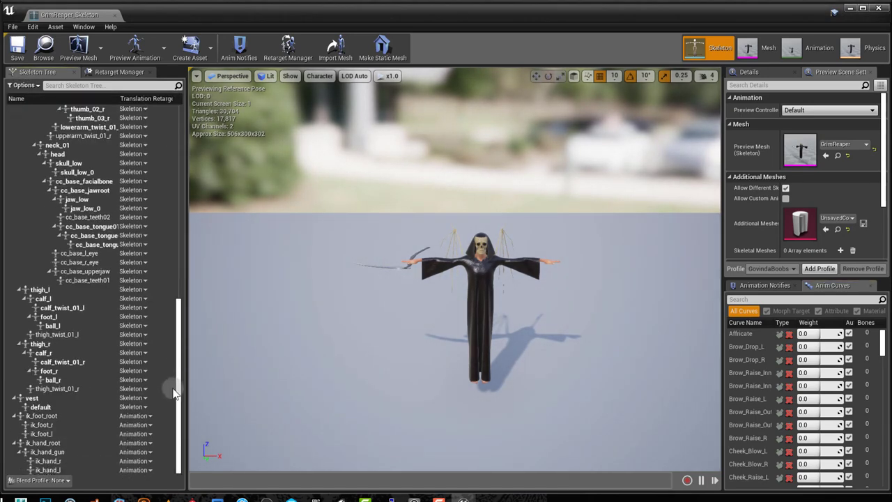
pyautogui.click(53, 402)
pyautogui.click(132, 402)
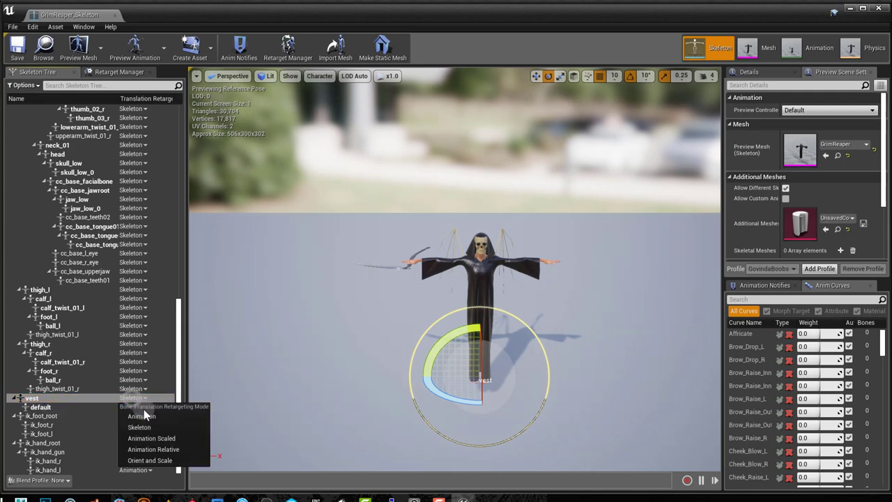
pyautogui.click(144, 408)
pyautogui.click(136, 409)
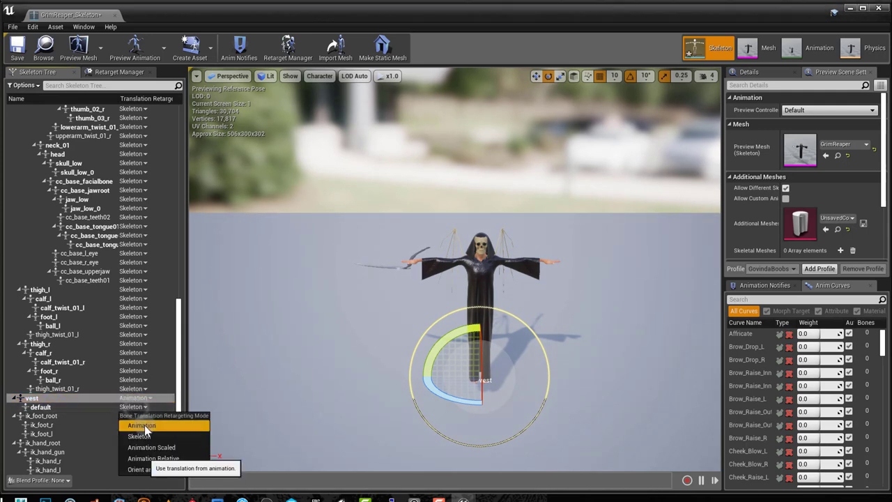
pyautogui.click(144, 425)
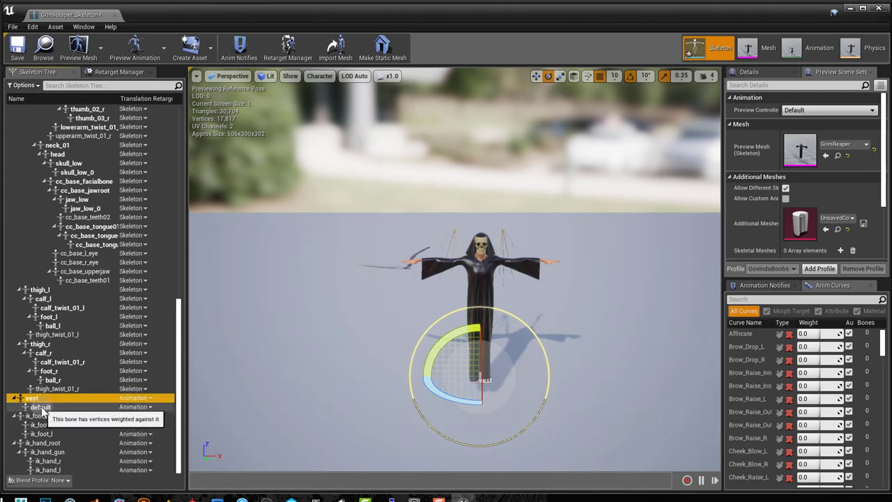
# Set the translation retargeting of the scythe, cc_base_pivot and scythe_0 bones to Animation.
pyautogui.moveTo(180, 404); pyautogui.dragTo(168, 270)
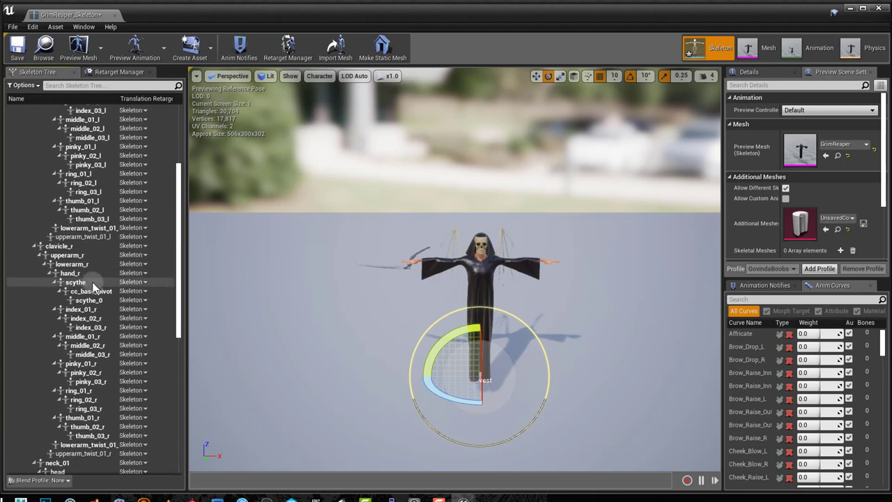
pyautogui.click(134, 281)
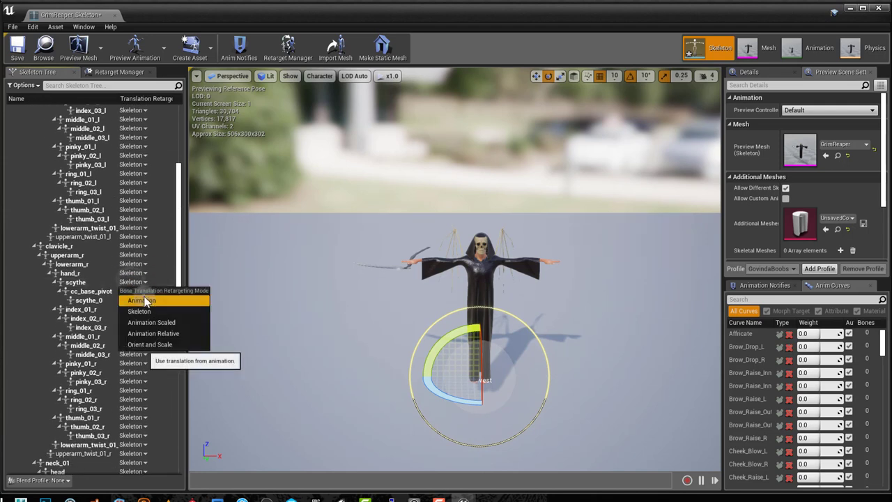
pyautogui.click(144, 299)
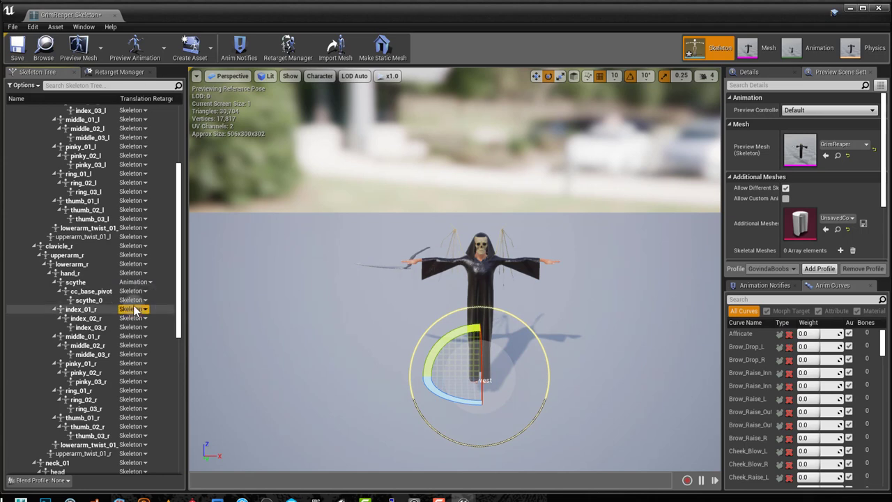
pyautogui.click(135, 291)
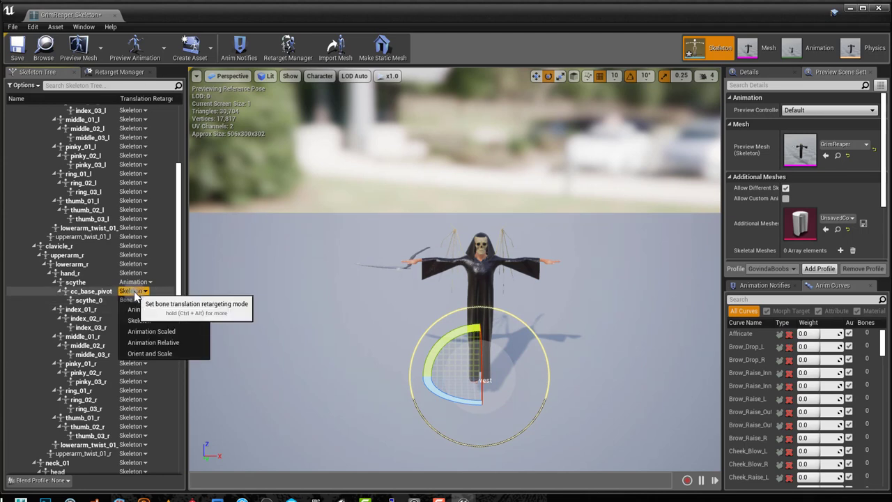
pyautogui.click(143, 308)
pyautogui.click(135, 300)
pyautogui.click(162, 320)
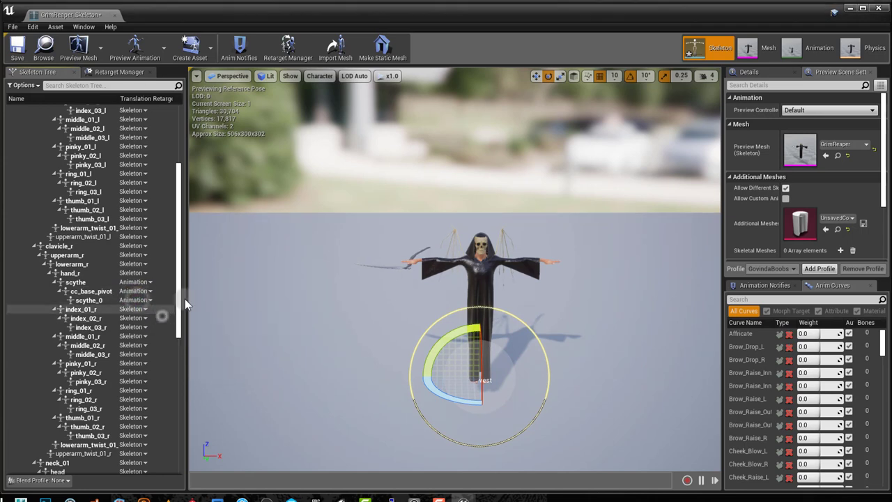
# Set the translation retargeting of the skull_low and skull_low_0 bones under the head to Animation.
pyautogui.moveTo(180, 291); pyautogui.dragTo(175, 356)
pyautogui.click(137, 342)
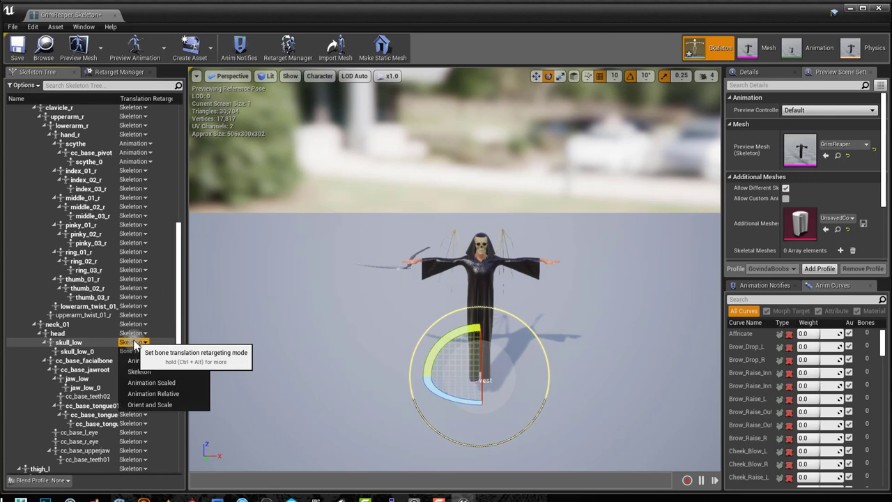
pyautogui.click(142, 360)
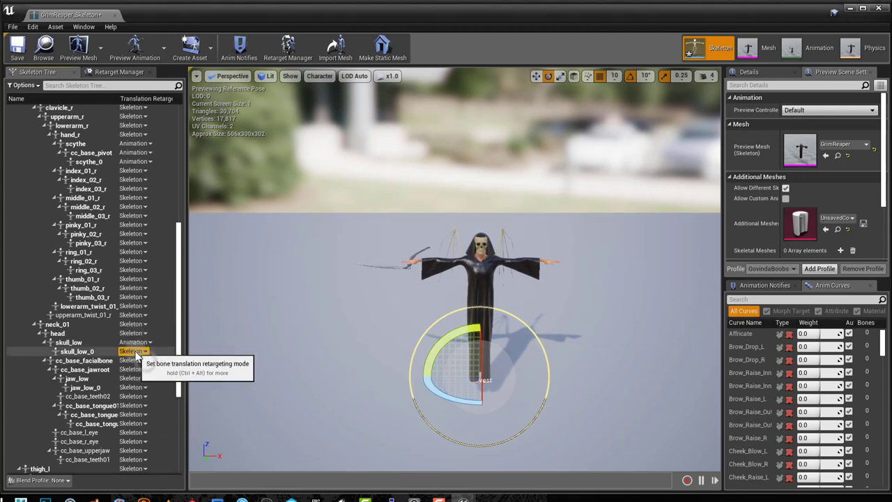
pyautogui.click(138, 351)
pyautogui.click(149, 370)
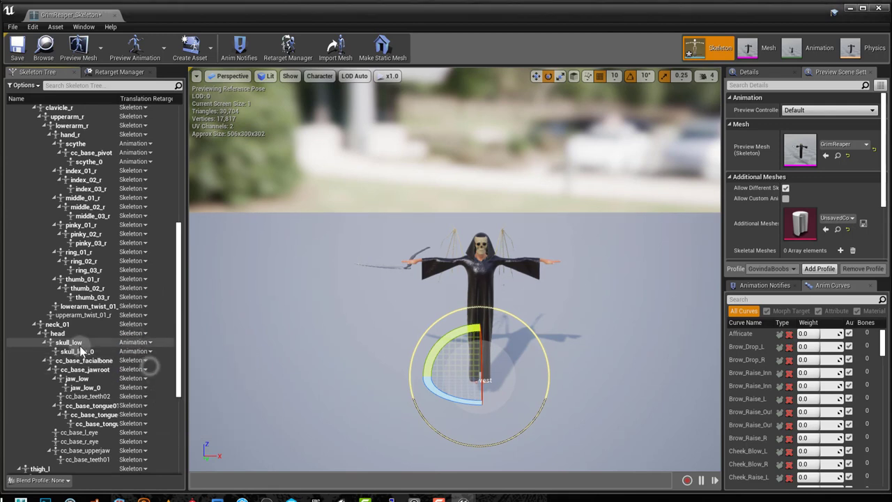
# Set the jaw_low and jaw_low_0 bones' translation retargeting to Animation and save the skeleton.
pyautogui.click(132, 379)
pyautogui.click(138, 396)
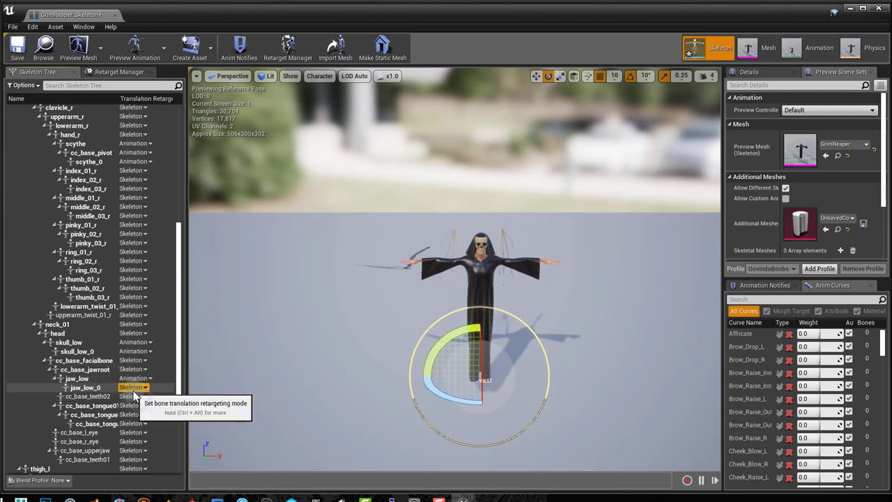
pyautogui.click(134, 387)
pyautogui.click(142, 405)
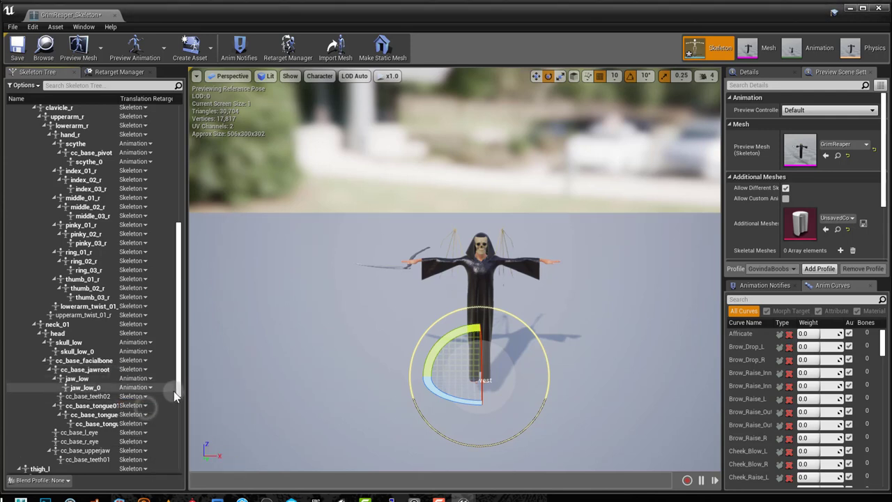
pyautogui.click(18, 47)
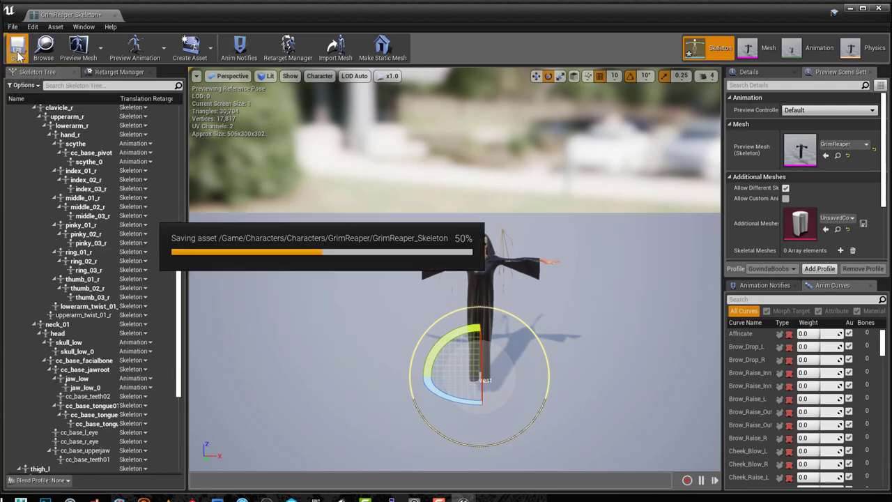
# Switch to the GrimReaper_Anim animation and examine up close how the robe follows the body during playback.
pyautogui.click(812, 52)
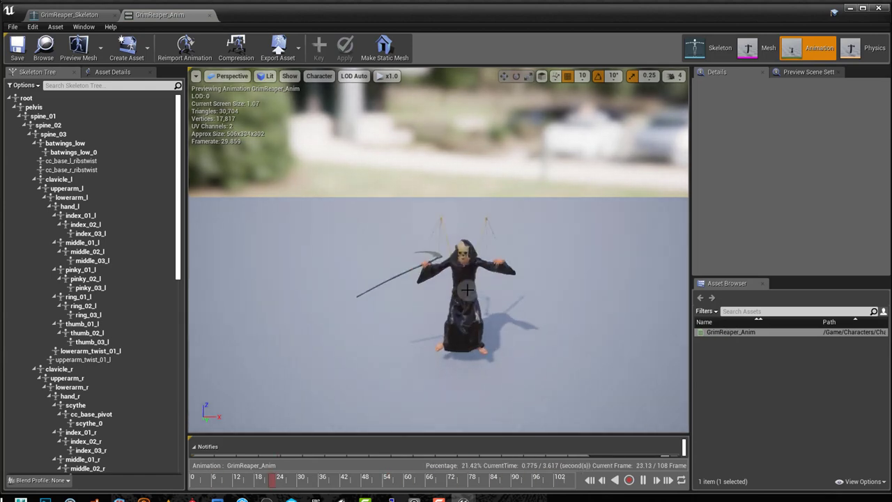
pyautogui.scroll(2, 480, 301)
pyautogui.scroll(3, 481, 301)
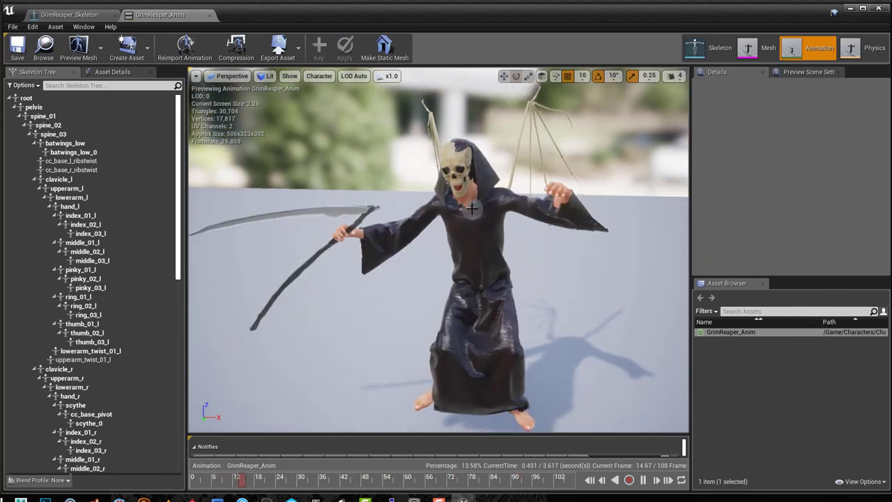
pyautogui.moveTo(511, 279); pyautogui.dragTo(510, 279)
# Switch to the MD to UE4.txt notes, highlight line 24 about offsetting the garment, and return to Unreal Engine.
pyautogui.hotkey('alt', 'Tab')
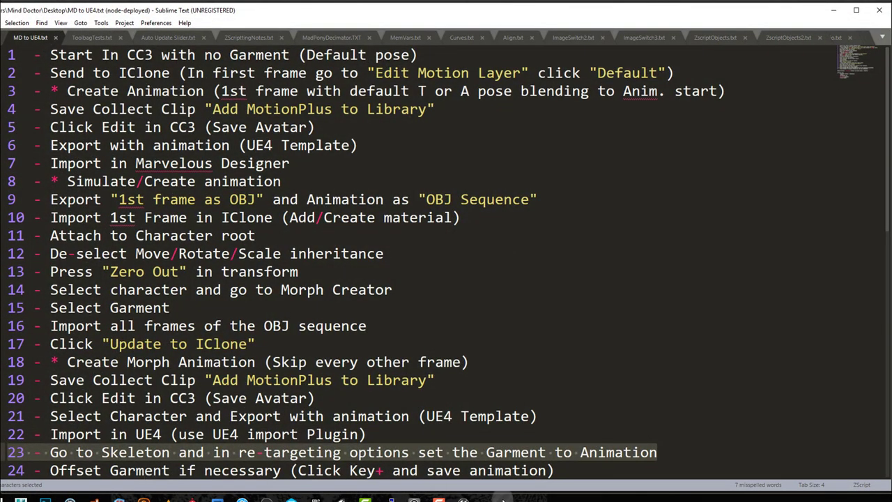
pyautogui.click(571, 470)
pyautogui.scroll(-3, 571, 470)
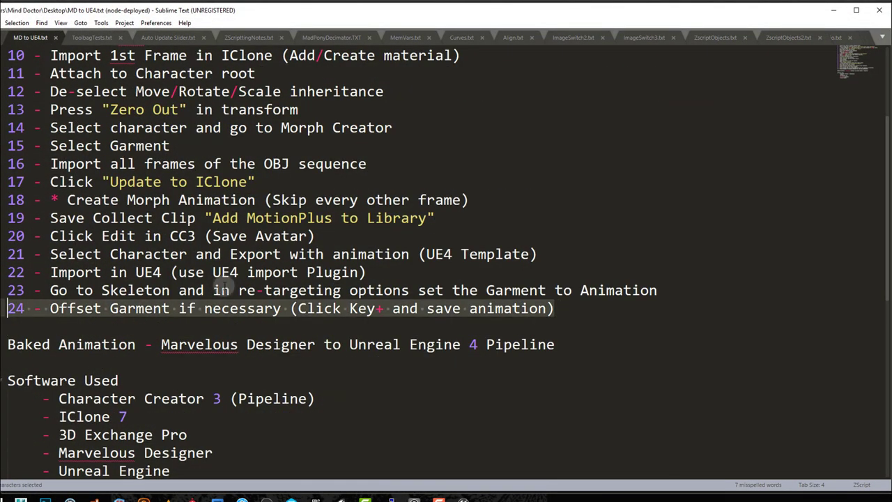
pyautogui.scroll(3, 235, 281)
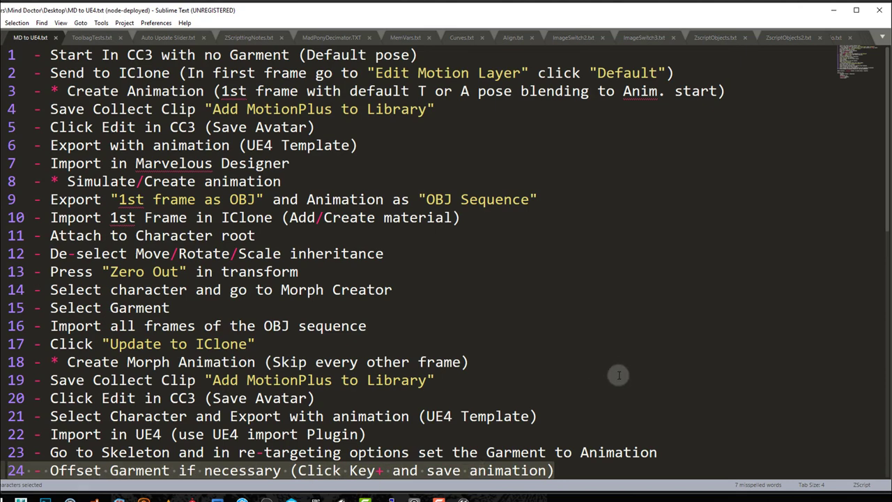
pyautogui.click(833, 12)
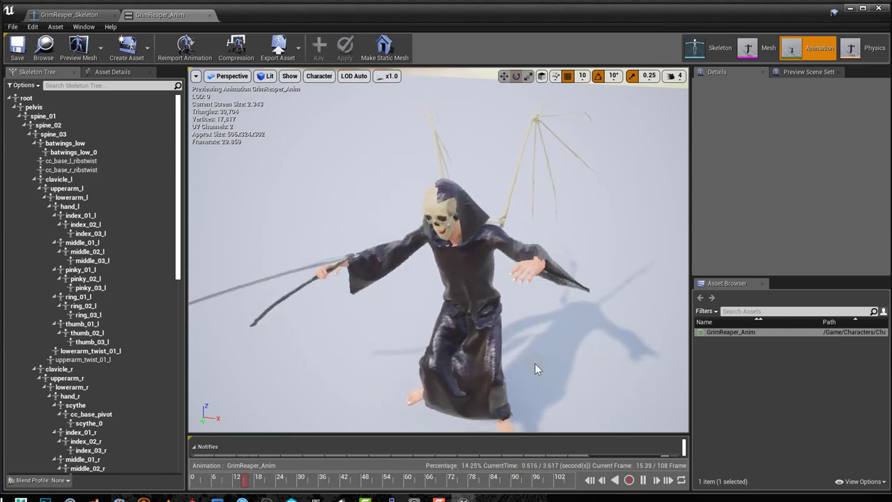
# Select the vest bone and, with the animation stopped at frame 0, move it to a local location of about X -2.06, Y 0.21.
pyautogui.scroll(-12, 126, 379)
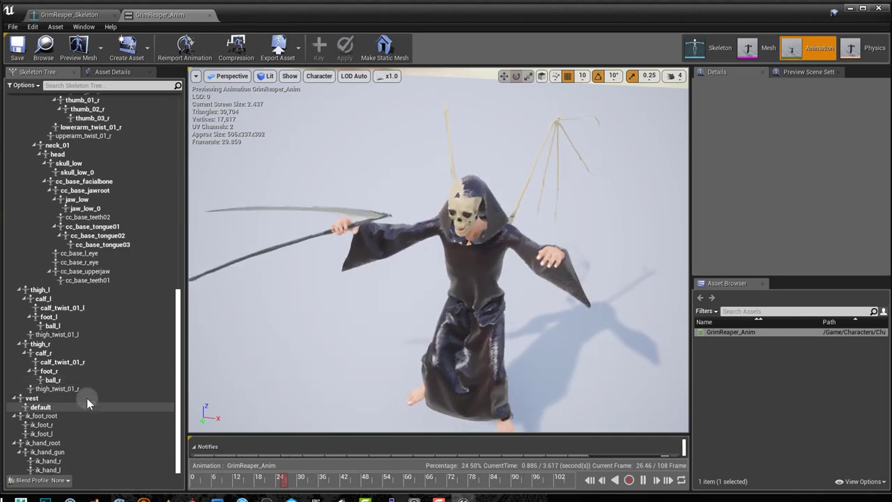
pyautogui.click(87, 398)
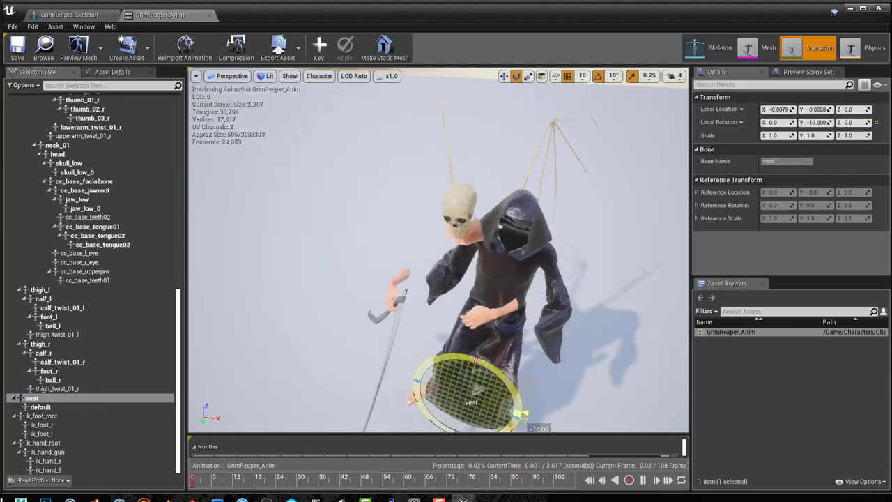
pyautogui.press('w')
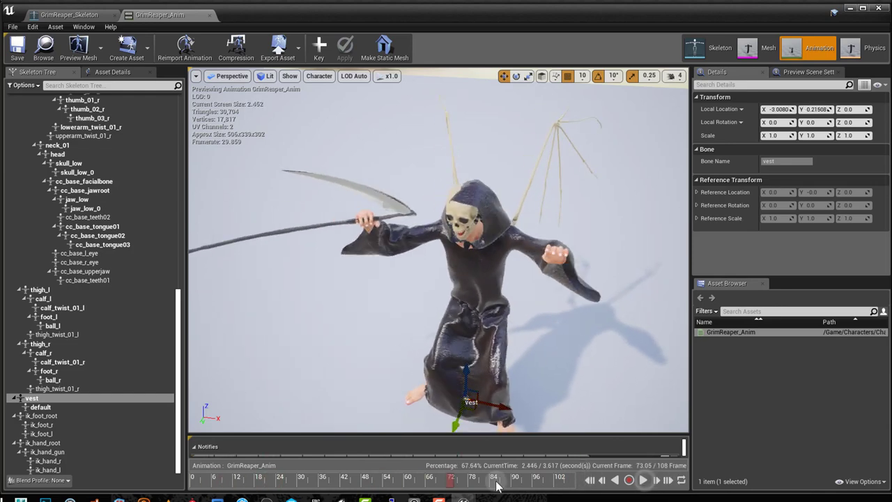
pyautogui.moveTo(446, 485); pyautogui.dragTo(149, 487)
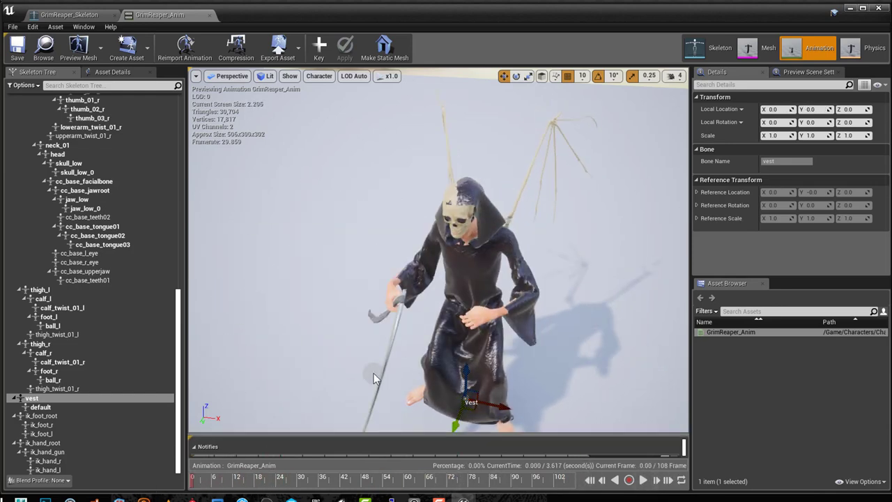
pyautogui.moveTo(380, 379); pyautogui.dragTo(374, 362, button='right')
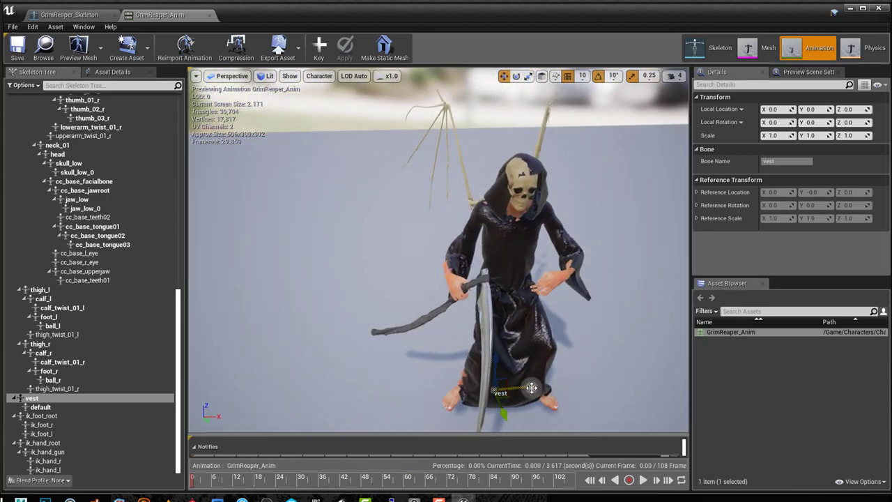
pyautogui.moveTo(532, 387); pyautogui.dragTo(527, 388)
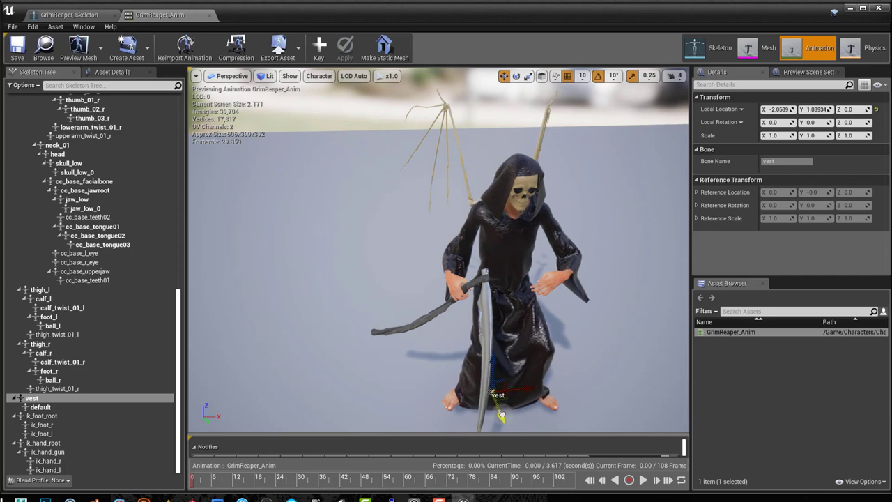
# Refine the vest bone's local offset at frame 0 to about X -2.38, Z 0.69 and scrub through the animation to check the fit.
pyautogui.moveTo(558, 344); pyautogui.dragTo(490, 312)
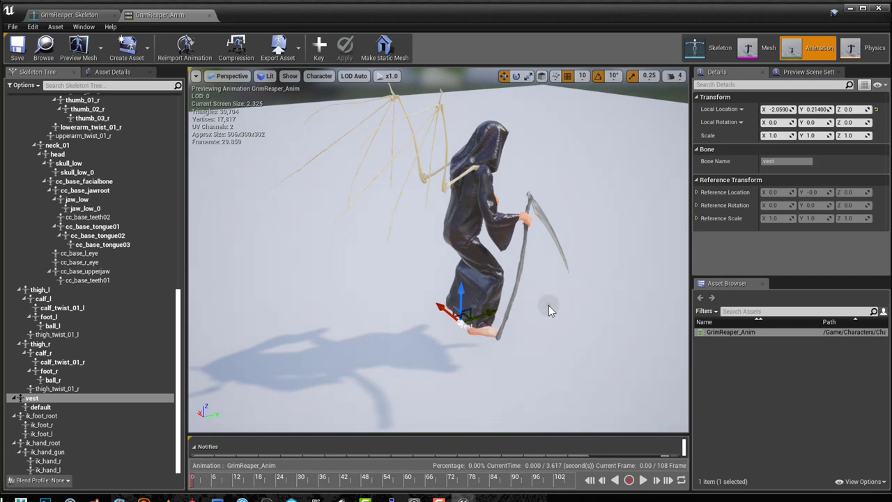
pyautogui.moveTo(549, 310); pyautogui.dragTo(618, 326)
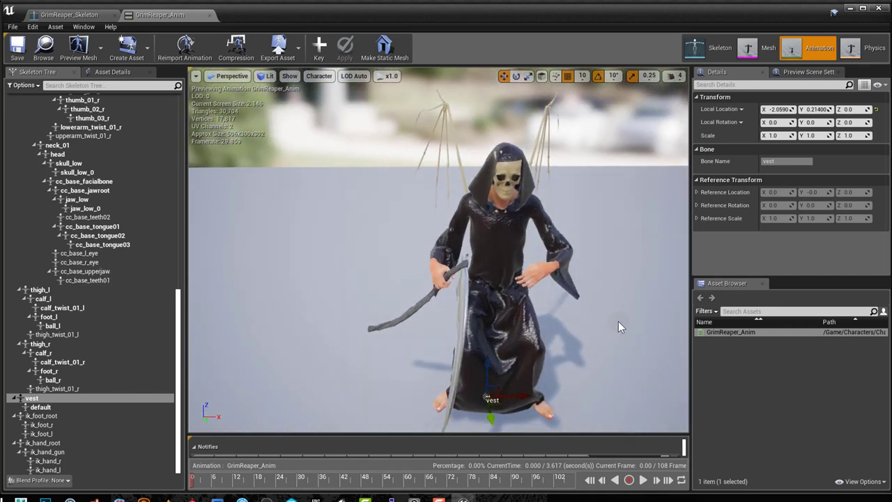
pyautogui.moveTo(532, 394); pyautogui.dragTo(488, 365)
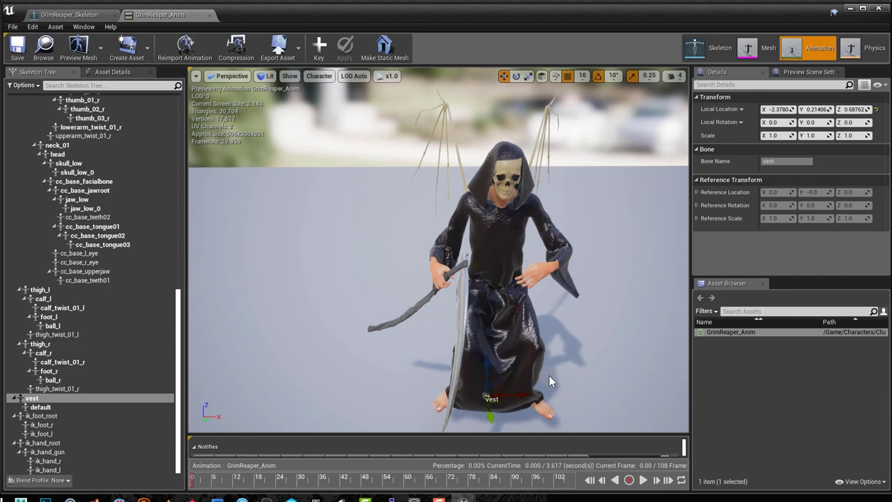
pyautogui.moveTo(486, 395); pyautogui.dragTo(454, 423)
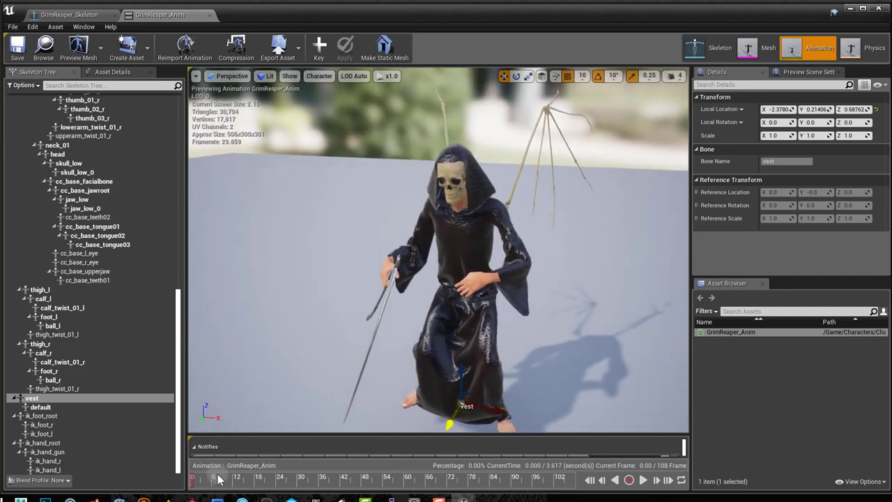
pyautogui.moveTo(194, 484); pyautogui.dragTo(561, 479)
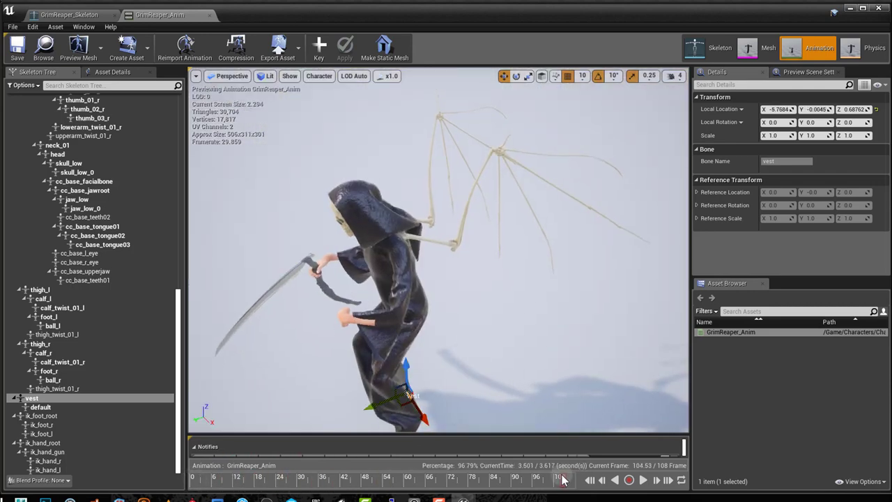
# Adjust the vest bone's local location near the animation's end to about X -5.75, Y 0.74, Z 0.22 and check the robe's fit.
pyautogui.moveTo(488, 279); pyautogui.dragTo(459, 279)
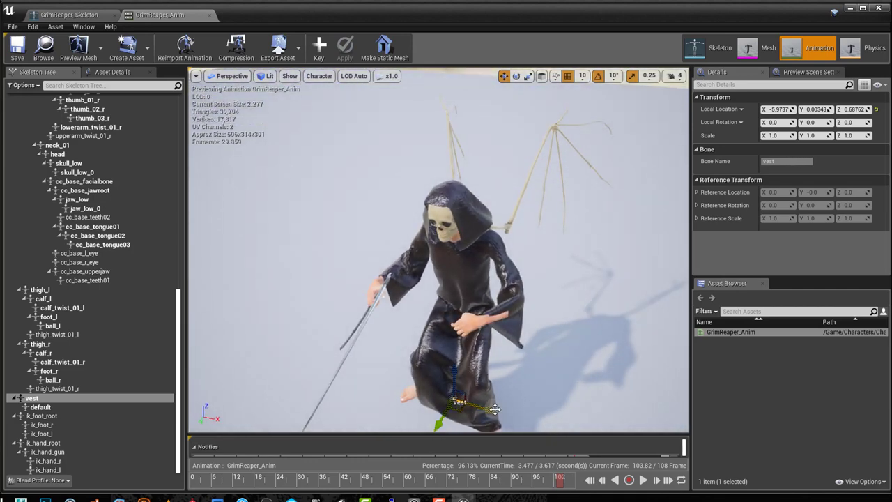
pyautogui.moveTo(495, 409); pyautogui.dragTo(372, 326)
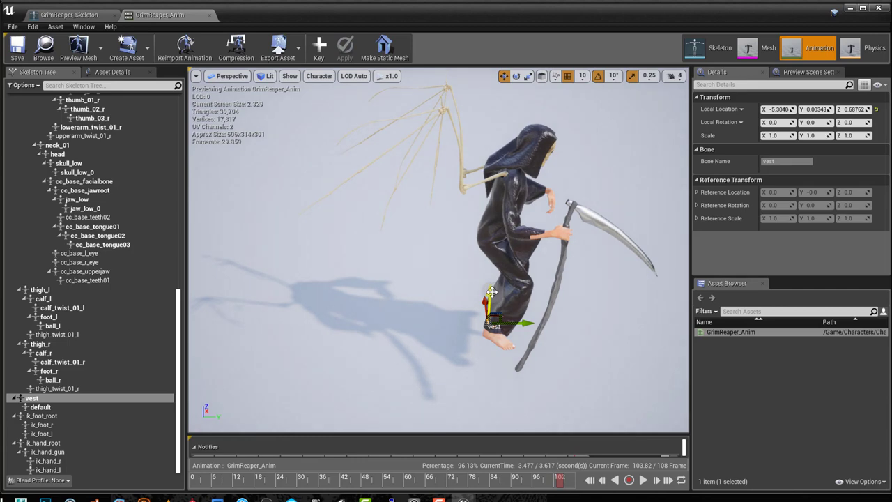
pyautogui.moveTo(492, 292); pyautogui.dragTo(491, 294)
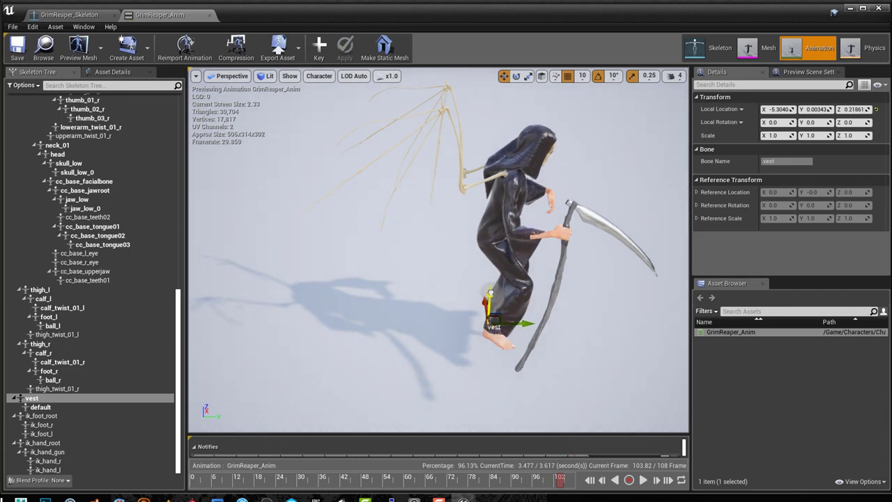
pyautogui.moveTo(560, 477)
pyautogui.mouseDown()
pyautogui.moveTo(279, 478)
pyautogui.moveTo(570, 481)
pyautogui.mouseUp()
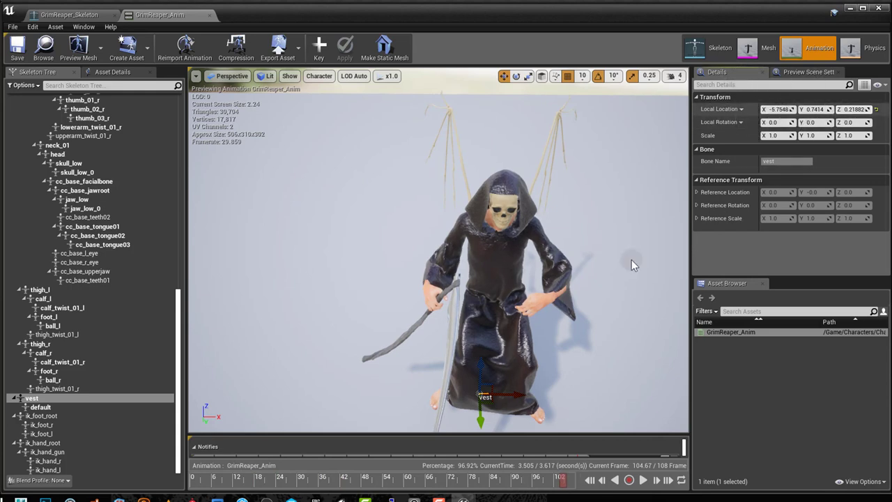
pyautogui.moveTo(615, 312); pyautogui.dragTo(543, 425)
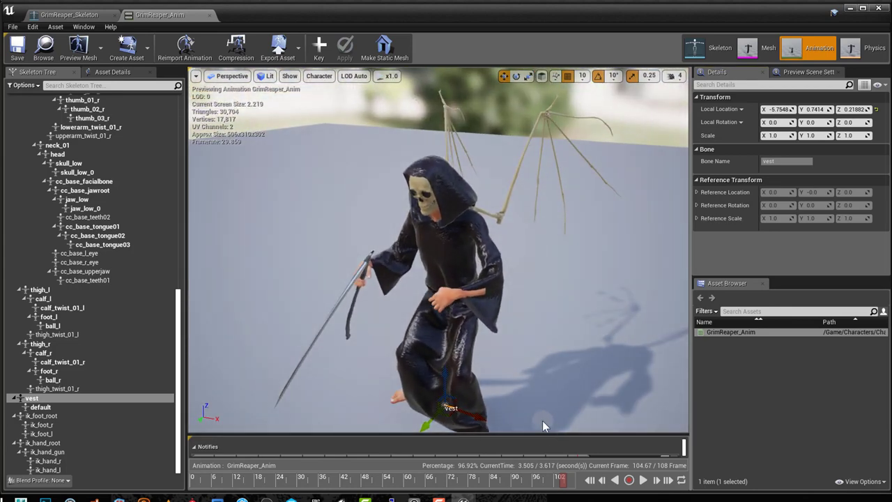
# Return the animation to frame 0, add a key for the garment's bone offset and apply it to the animation data.
pyautogui.moveTo(547, 485); pyautogui.dragTo(192, 478)
pyautogui.click(440, 279)
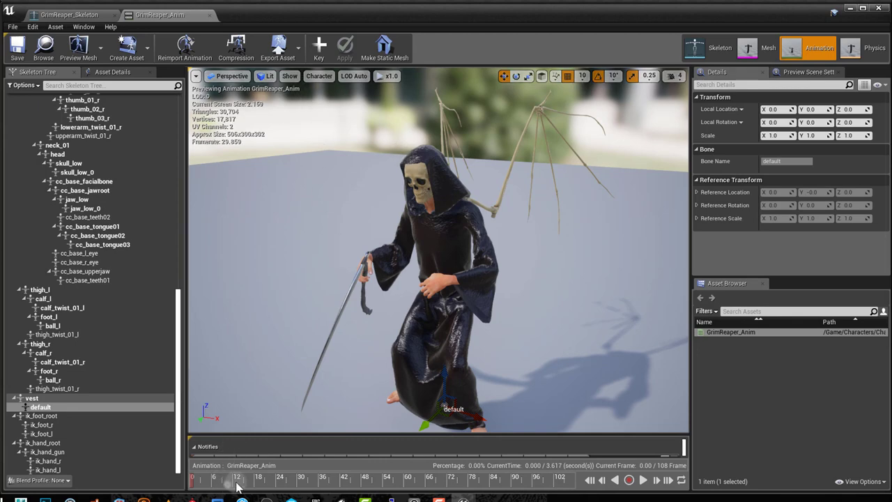
pyautogui.moveTo(216, 479); pyautogui.dragTo(184, 481)
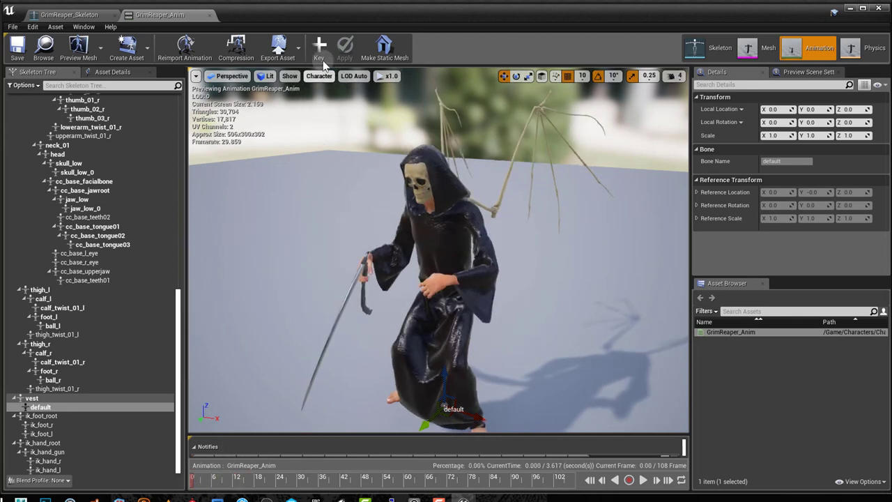
pyautogui.click(318, 50)
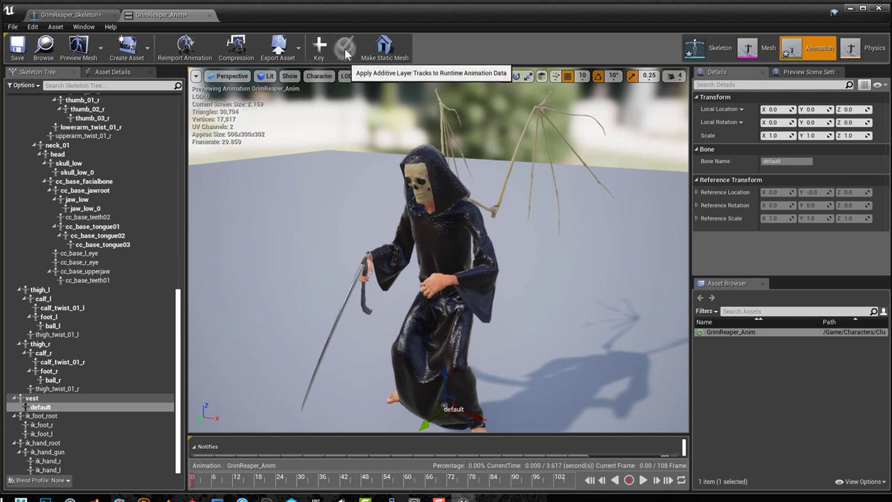
# Close the skeleton and animation editors, reopen GrimReaper_Anim and examine the robe's fit from several angles during playback.
pyautogui.click(69, 14)
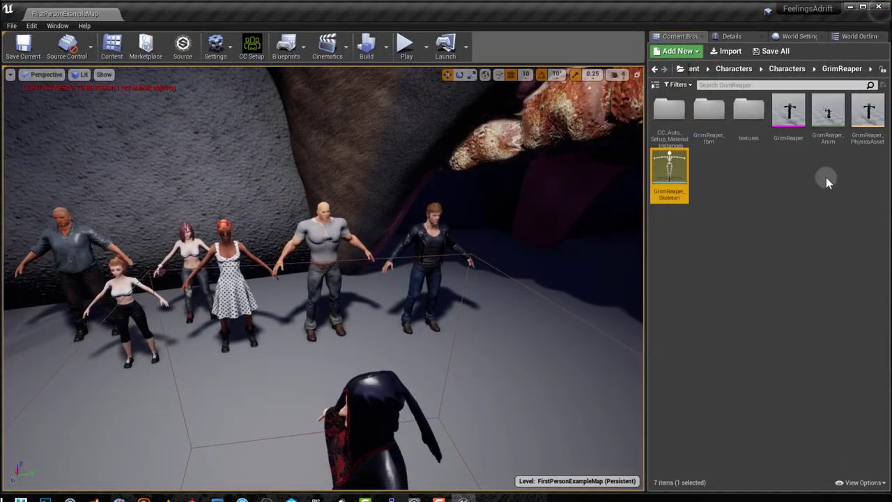
pyautogui.click(804, 176)
pyautogui.doubleClick(841, 125)
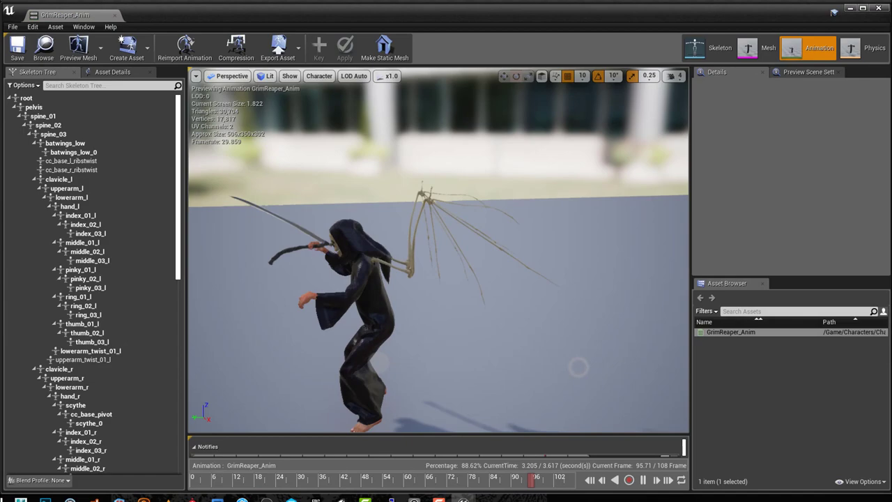
pyautogui.moveTo(579, 367); pyautogui.dragTo(363, 333)
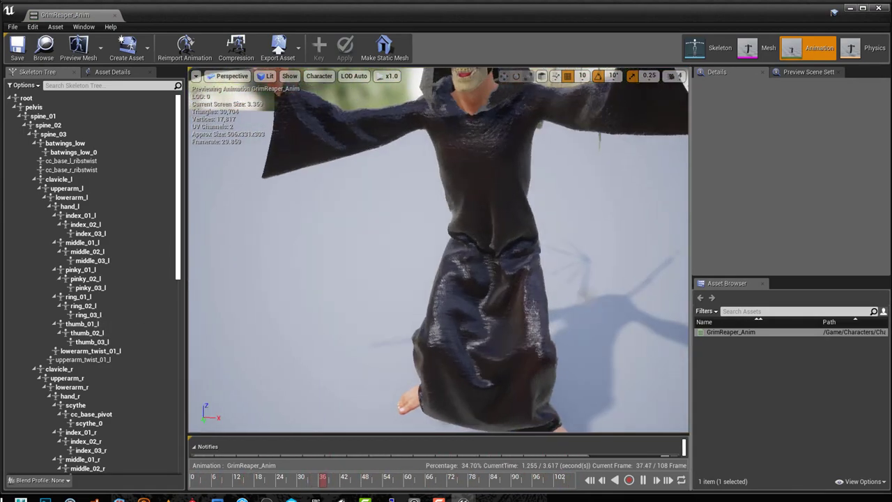
pyautogui.moveTo(439, 278); pyautogui.dragTo(397, 269)
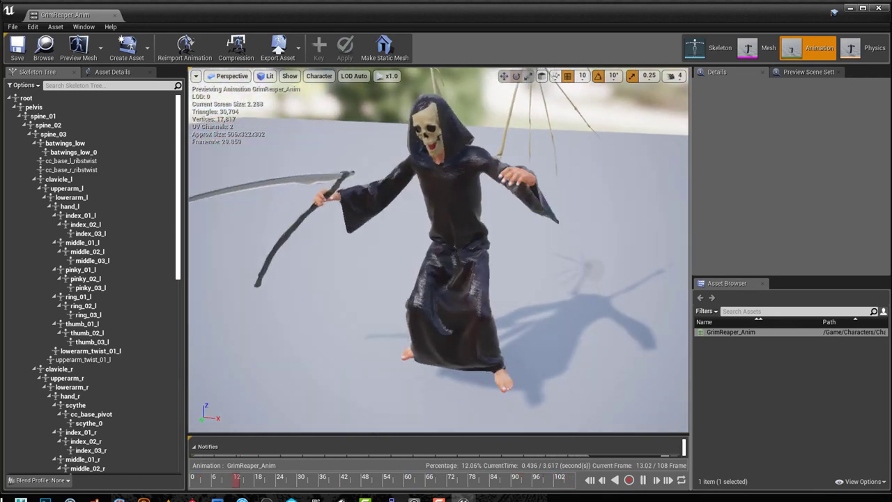